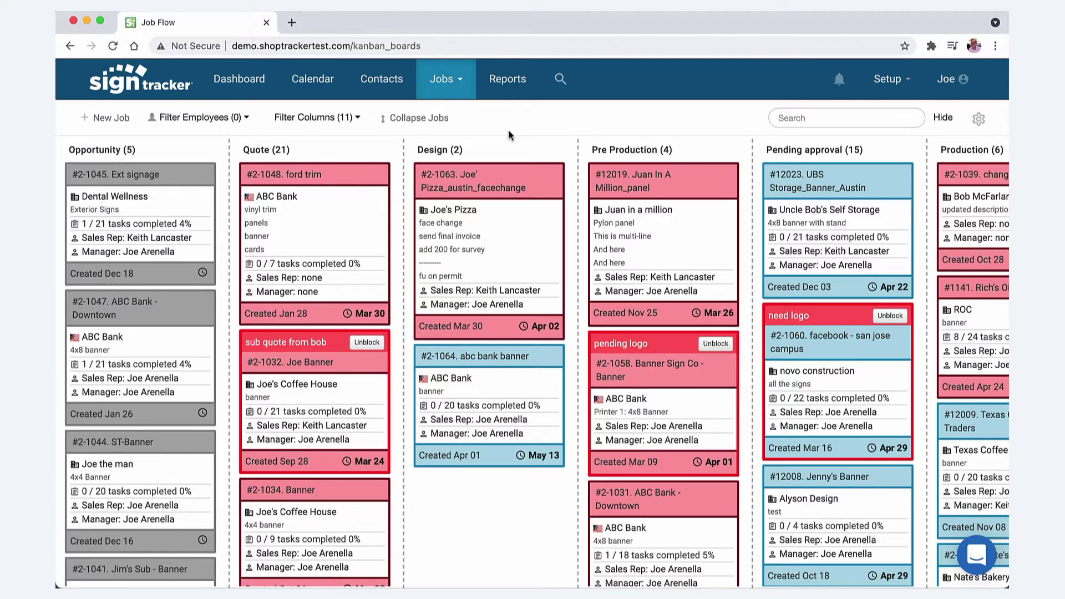
Start new job 2-1065 and search the client name 'aly' to match Alyson Design
left_click(463, 84)
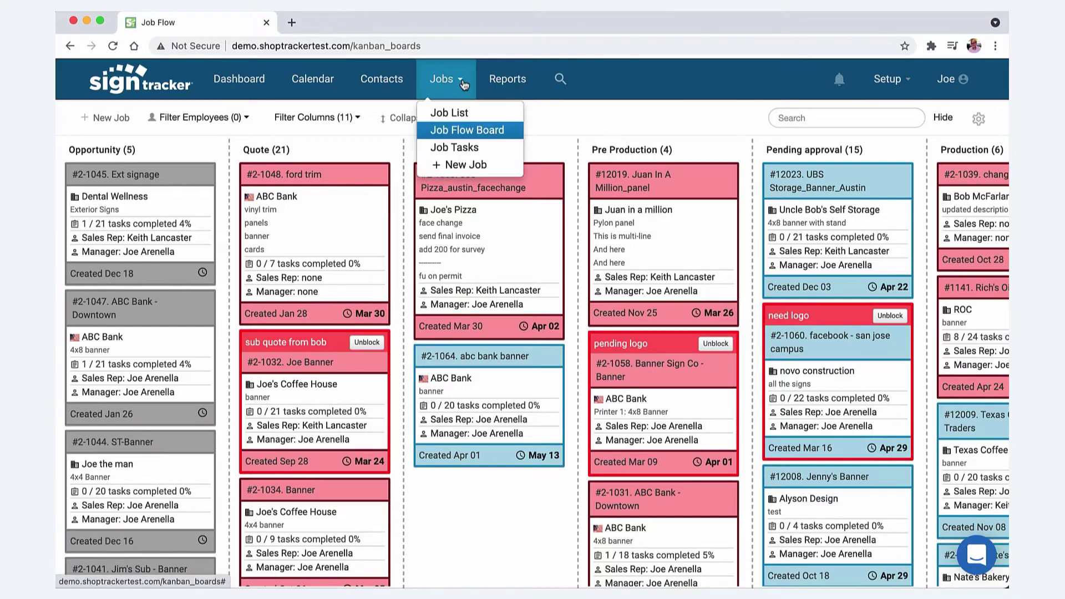
left_click(463, 166)
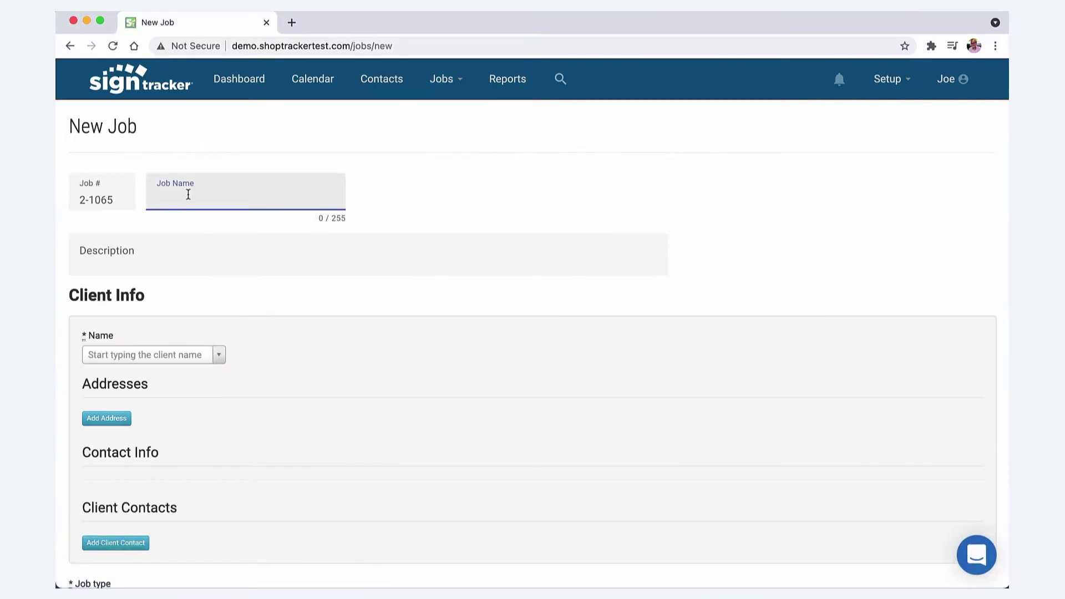
scroll(171, 252, "down", 2)
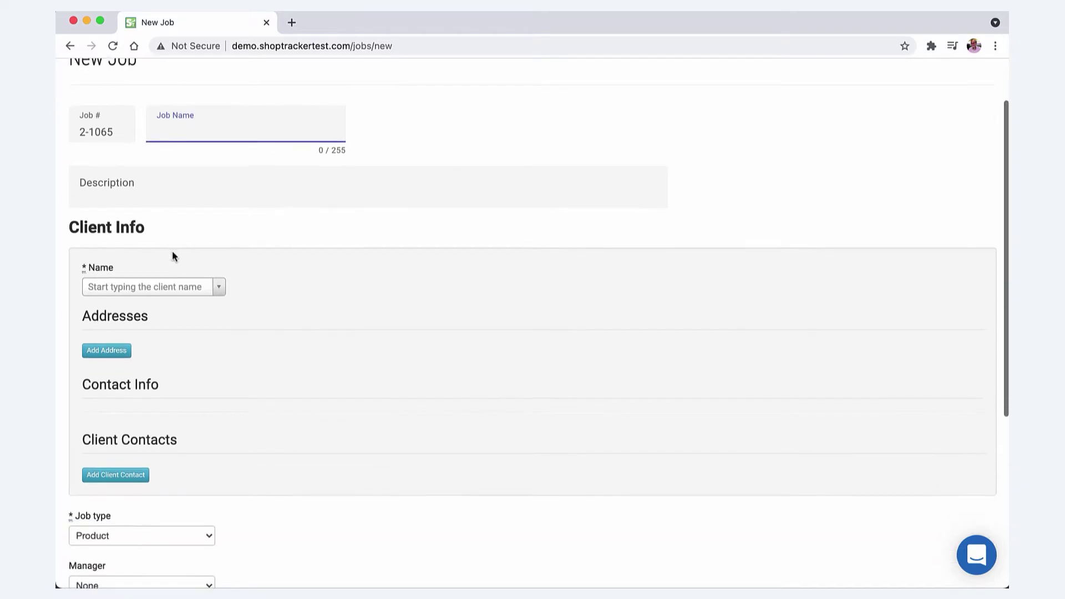
scroll(172, 255, "down", 1)
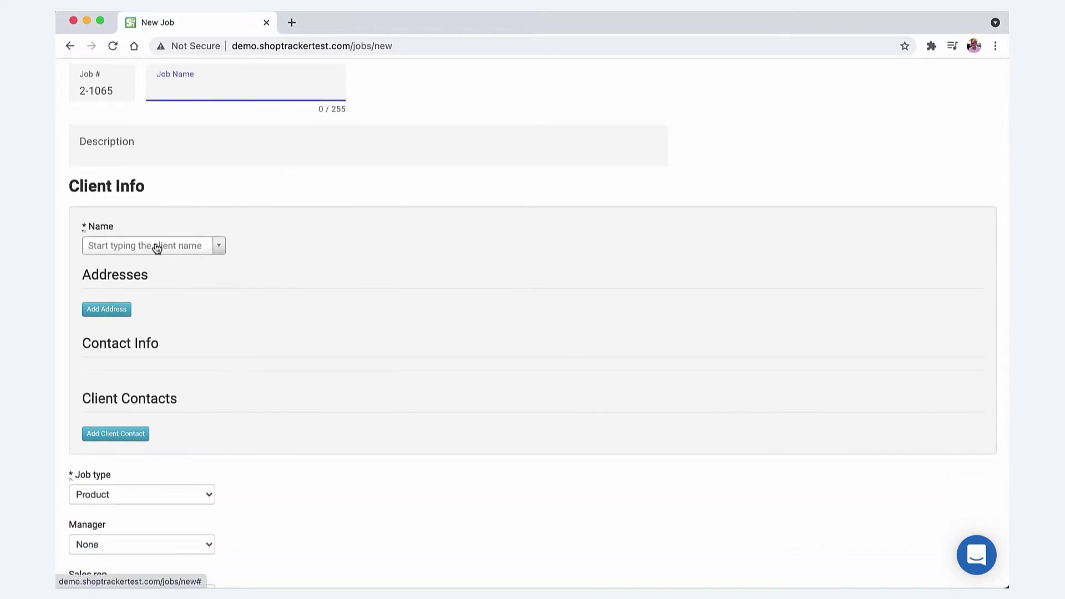
left_click(157, 248)
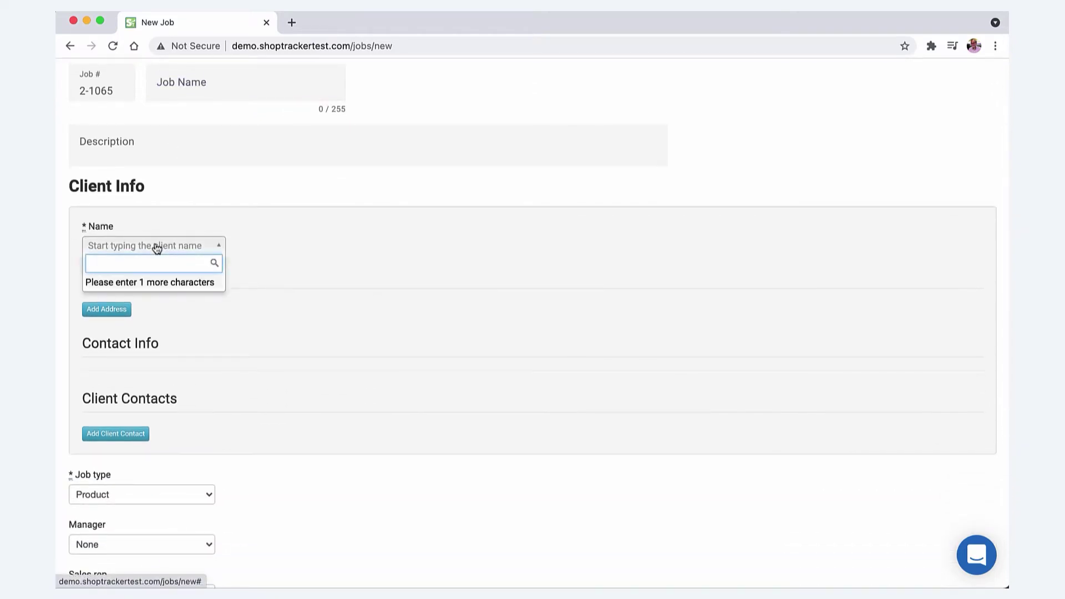
type("aly")
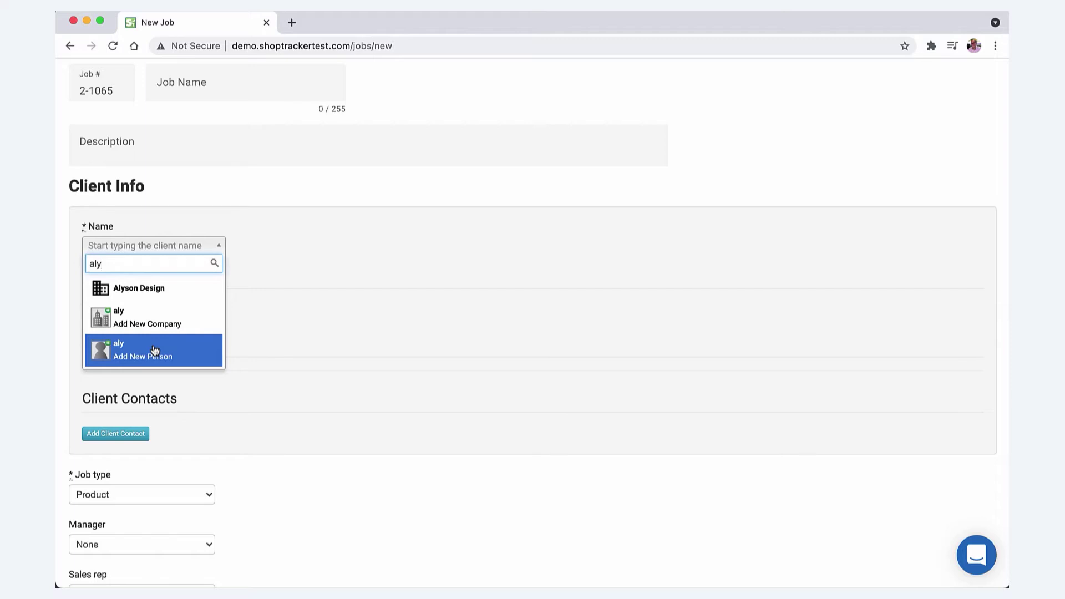
Check the Job type and Manager dropdowns without changing them, leaving Manager at None
scroll(270, 488, "down", 3)
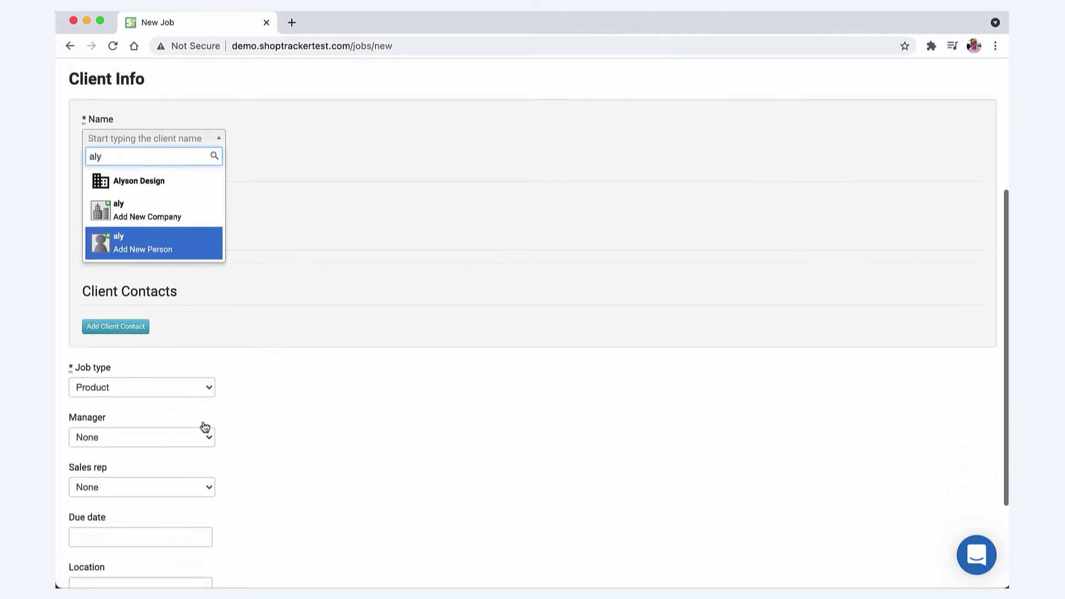
left_click(167, 388)
left_click(246, 396)
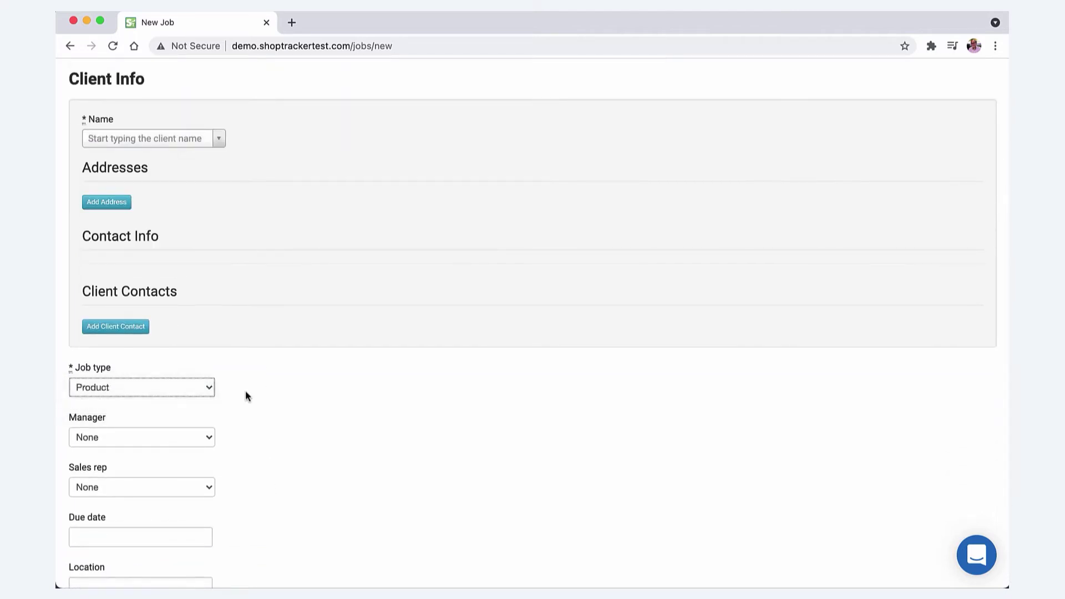
left_click(173, 442)
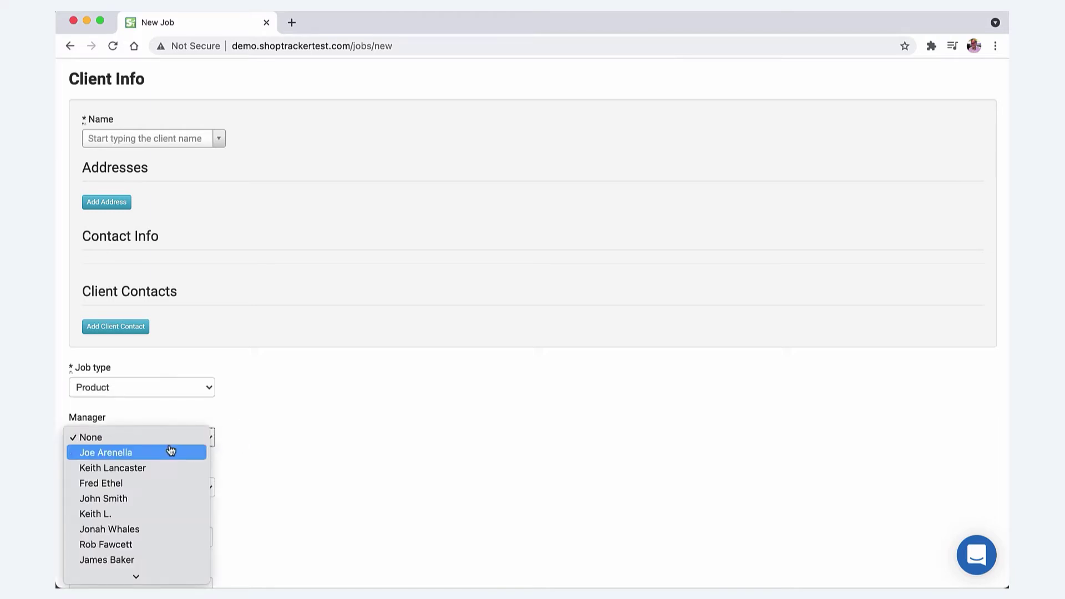
left_click(326, 447)
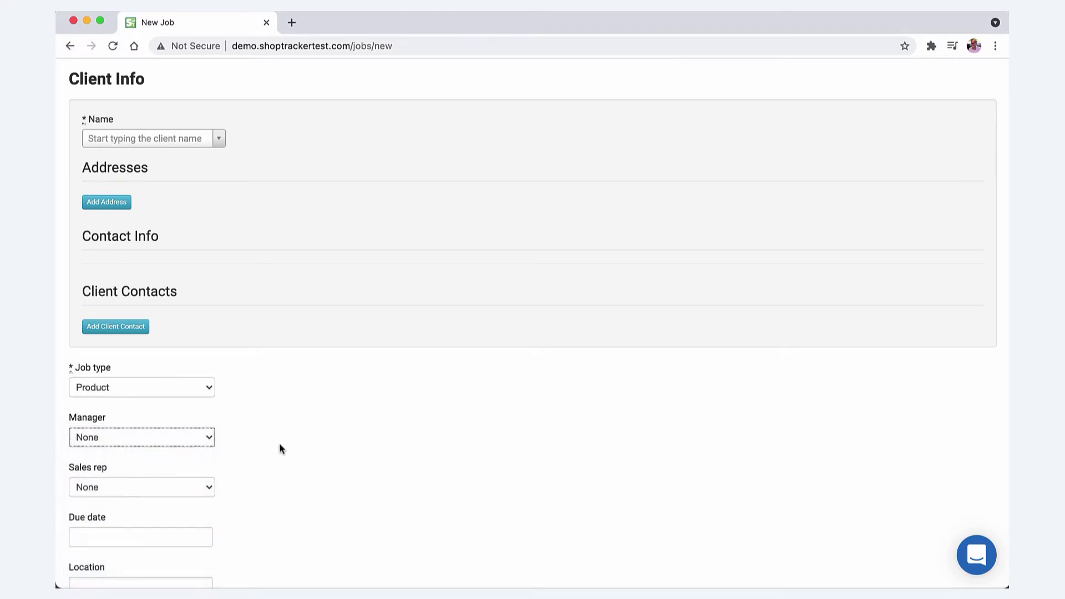
Check Sales rep, Due date and Location unchanged, then cancel the new job unsaved
scroll(281, 447, "down", 2)
left_click(176, 384)
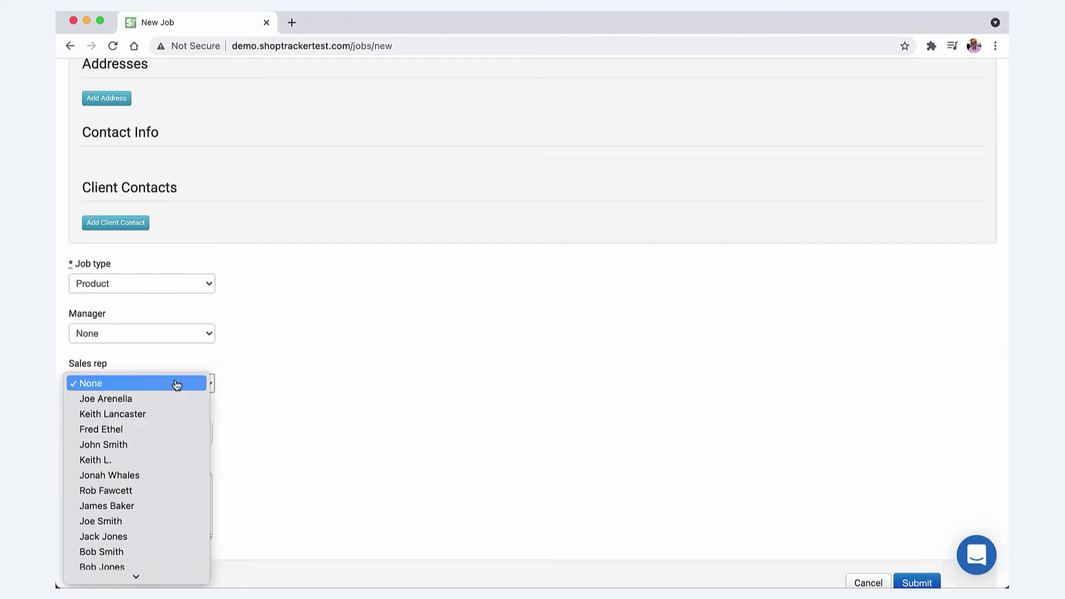
left_click(285, 392)
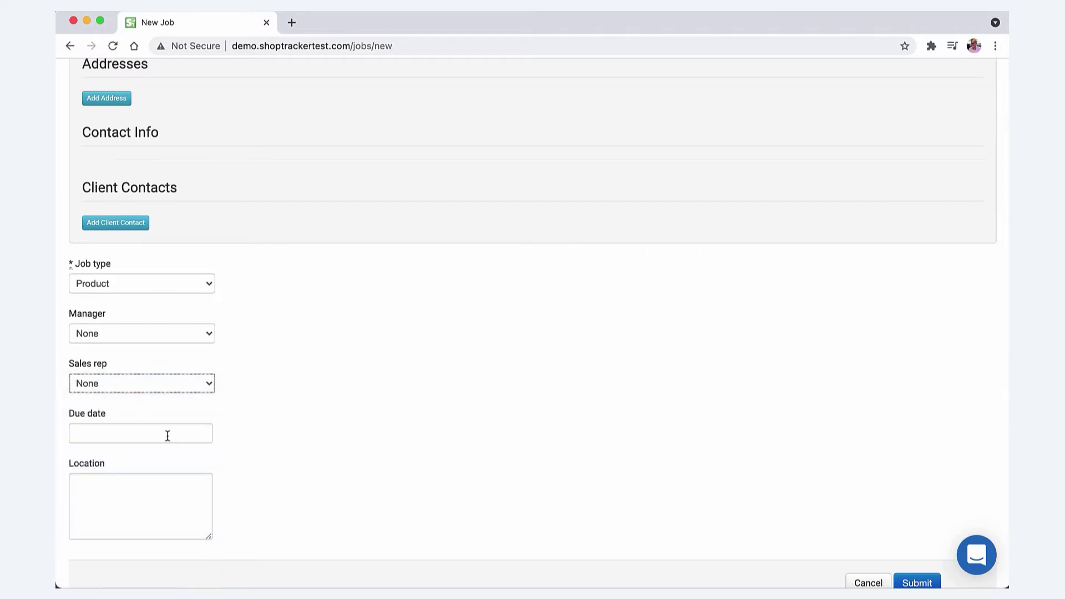
left_click(167, 436)
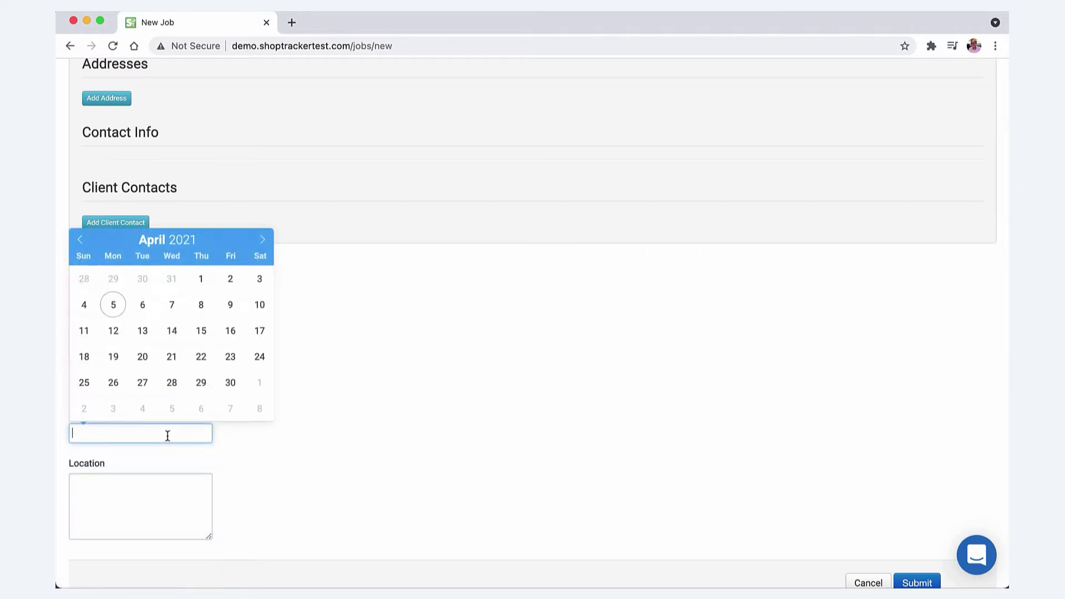
left_click(310, 436)
left_click(158, 491)
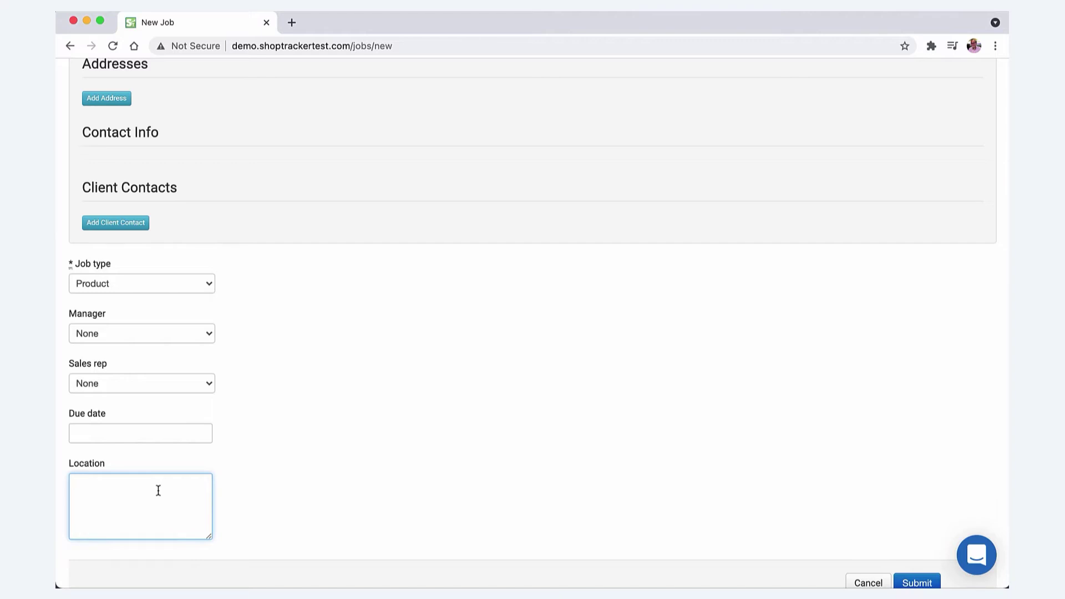
scroll(660, 521, "down", 1)
left_click(868, 553)
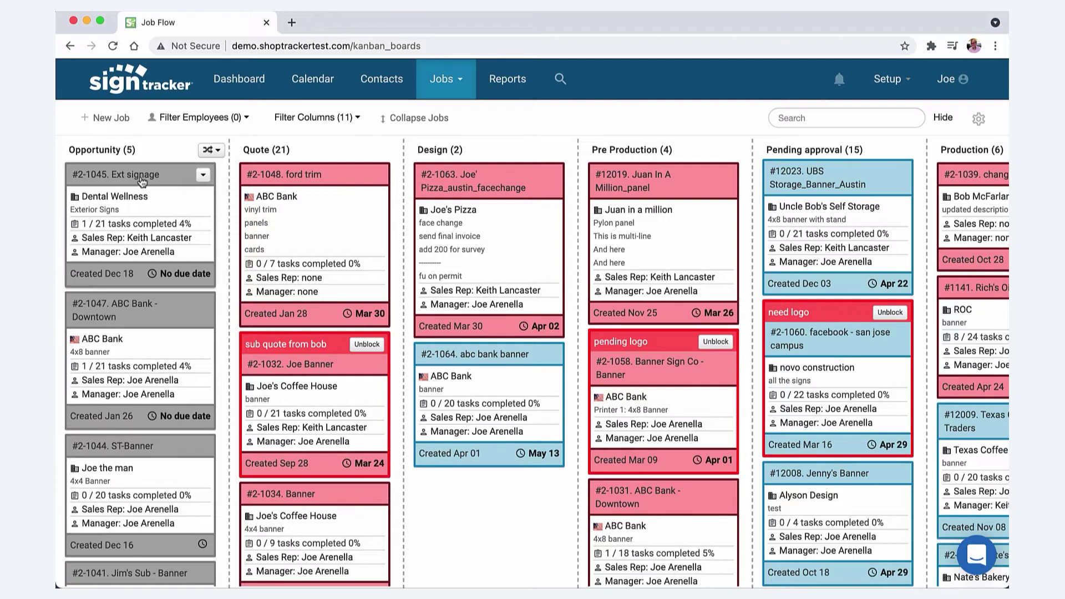
Pick up job #2-1045 Ext signage and drop it back in the Opportunity column
left_click_drag(143, 183, 149, 183)
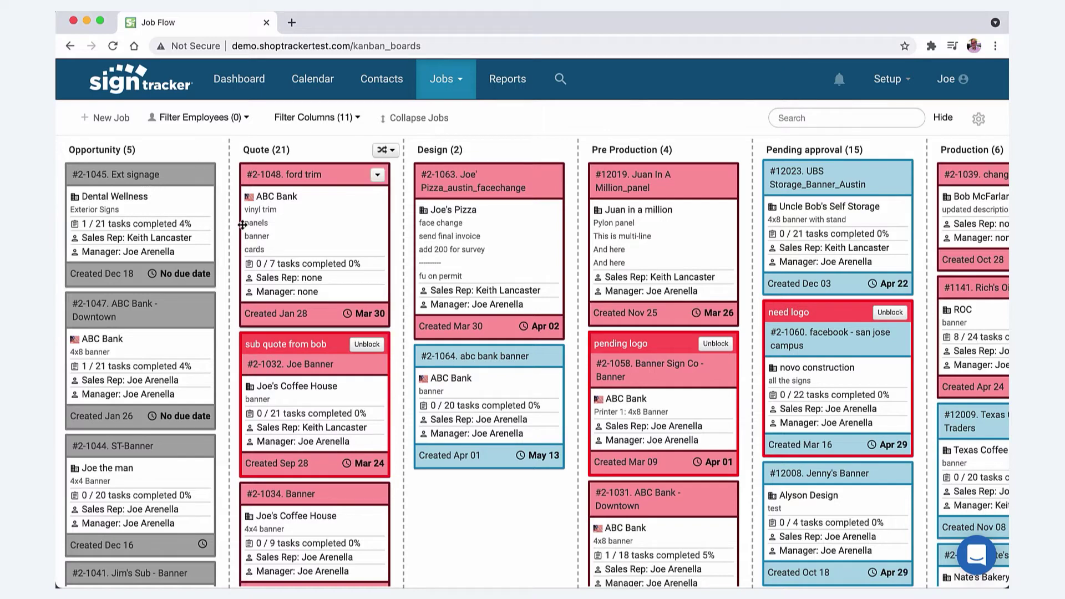
Mark #2-1045 Ready for next stage and drag it into Quote, leaving the due date unset
left_click(203, 174)
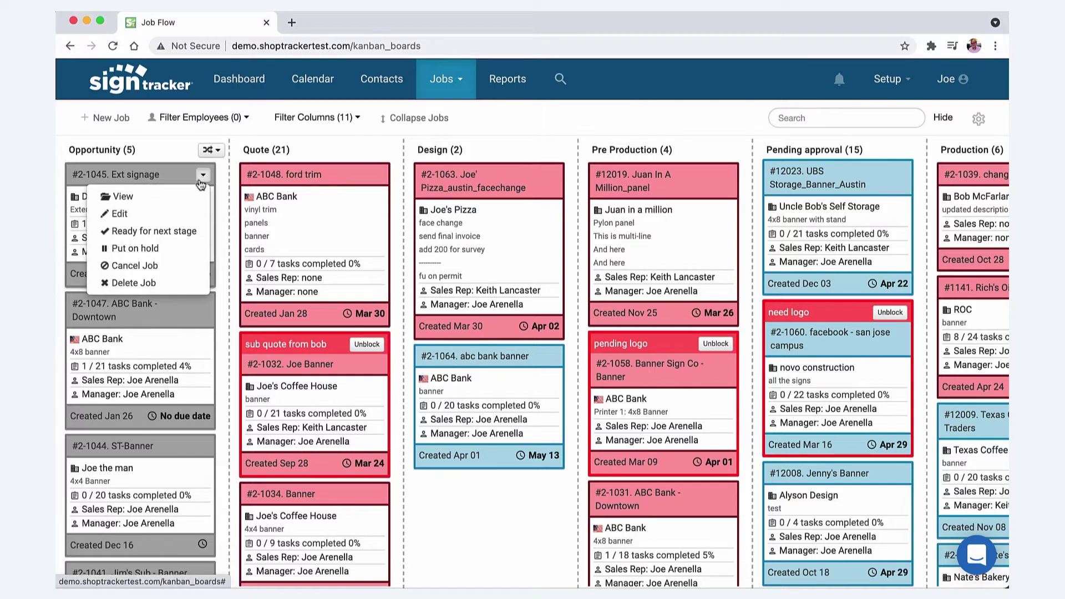
left_click(173, 230)
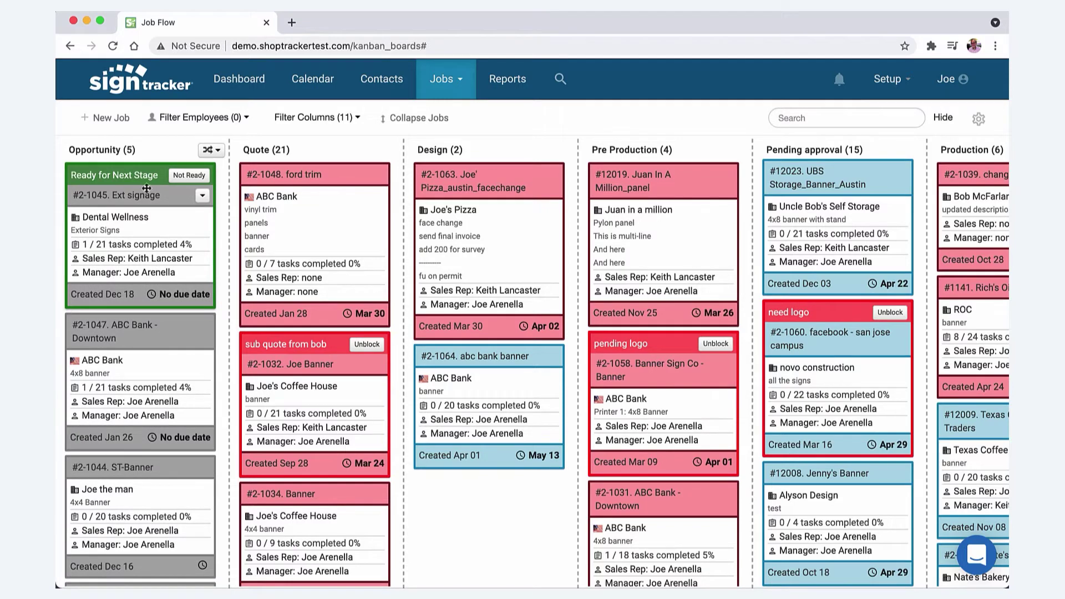
left_click_drag(125, 178, 276, 182)
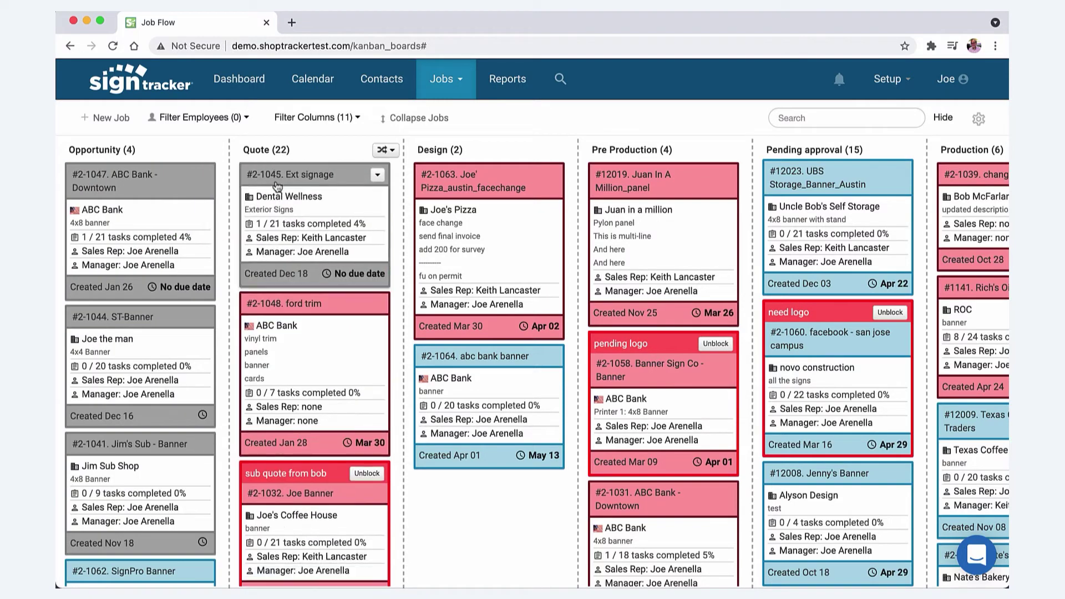
left_click(350, 279)
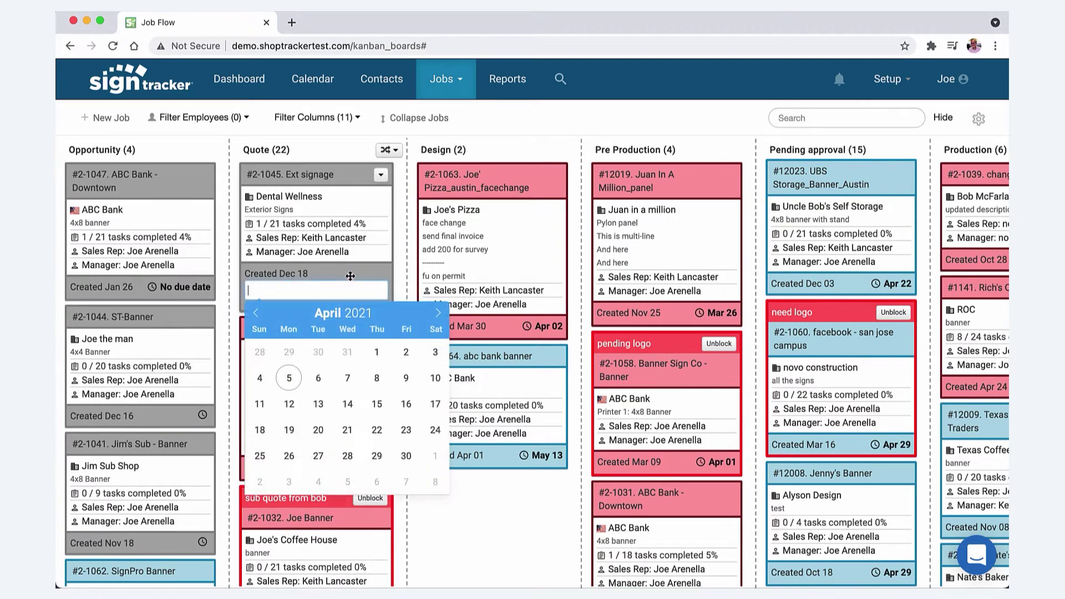
left_click(505, 519)
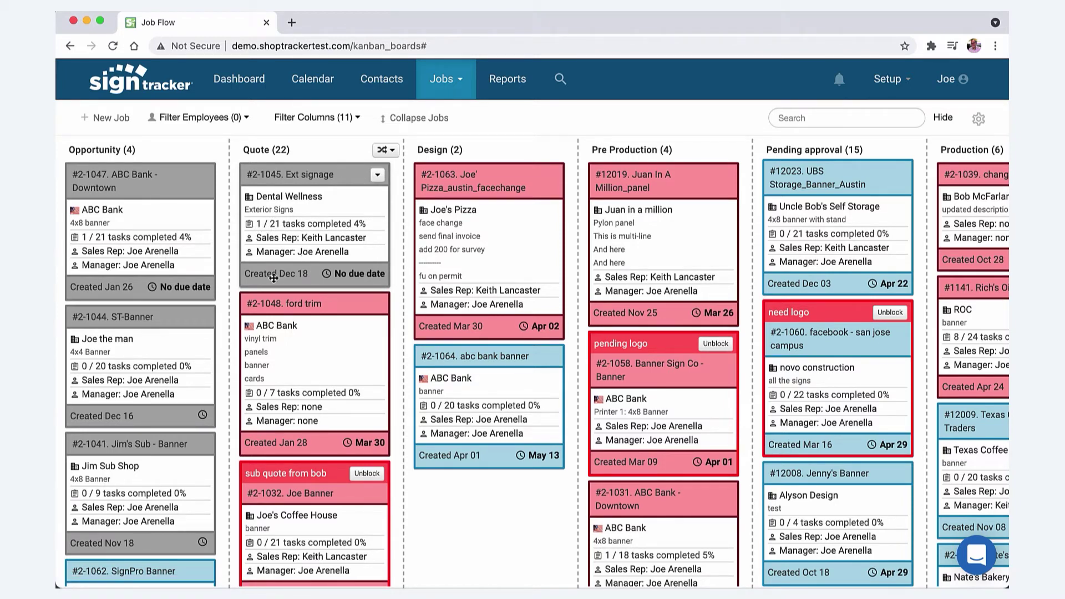
left_click(311, 177)
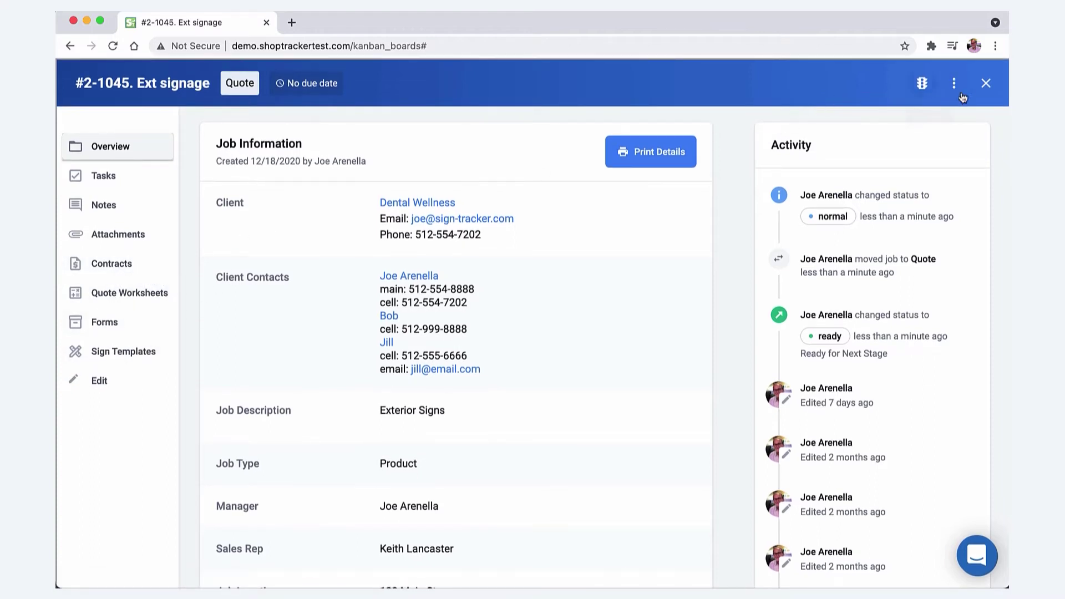
left_click(987, 83)
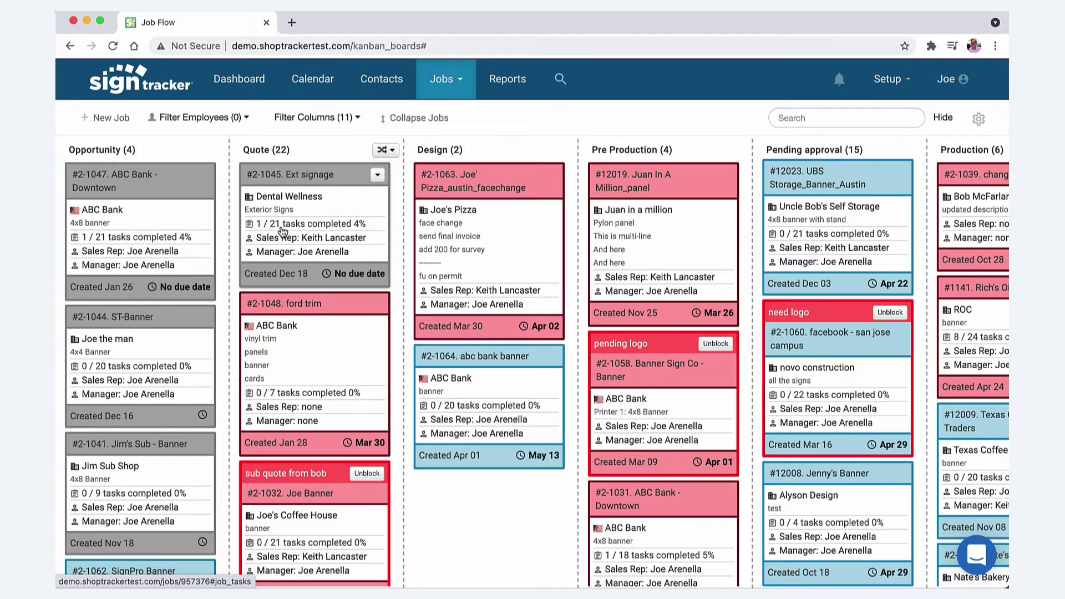
Sort Quote by ascending due date and move abc bank banner #2-1064 to the top of Design
left_click(395, 153)
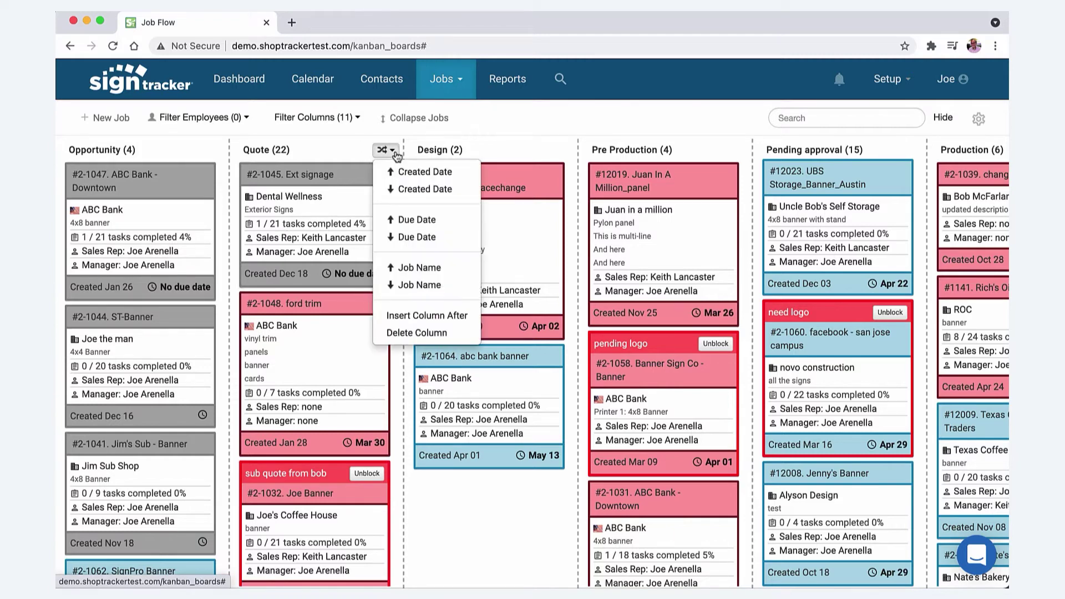
left_click(423, 220)
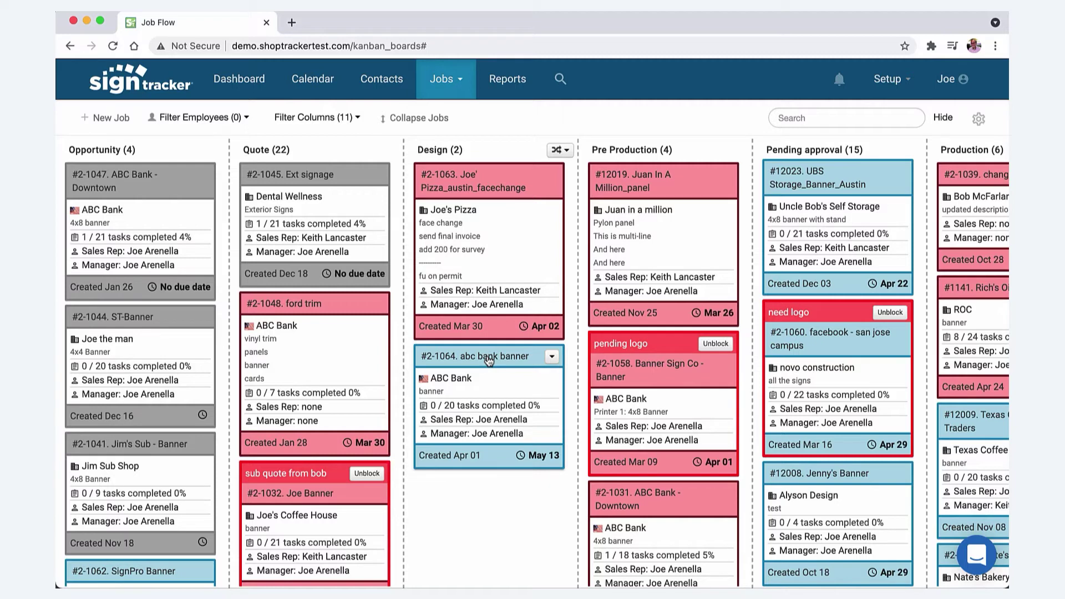
left_click_drag(488, 361, 492, 191)
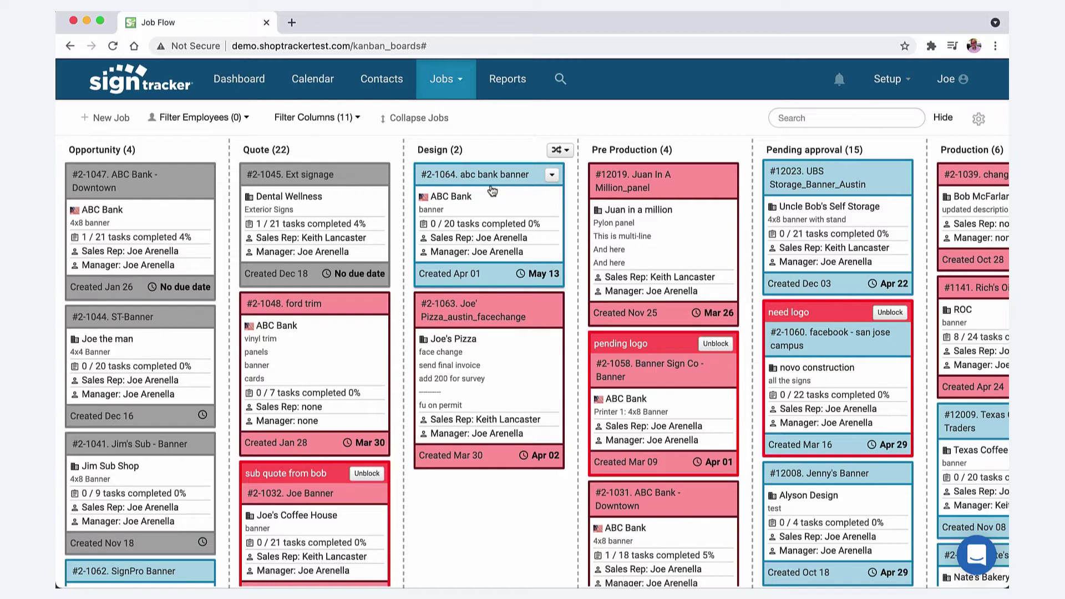
Move job #1141 Rich's Oil Co to the top of the Production column
scroll(492, 190, "right", 10)
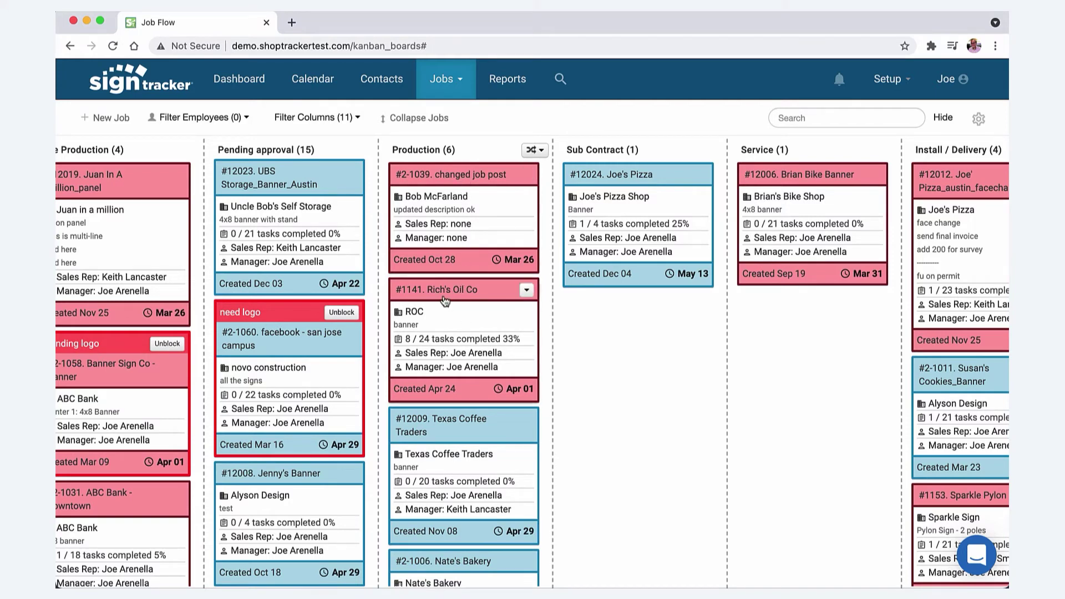
left_click_drag(479, 438, 478, 423)
left_click_drag(460, 290, 460, 177)
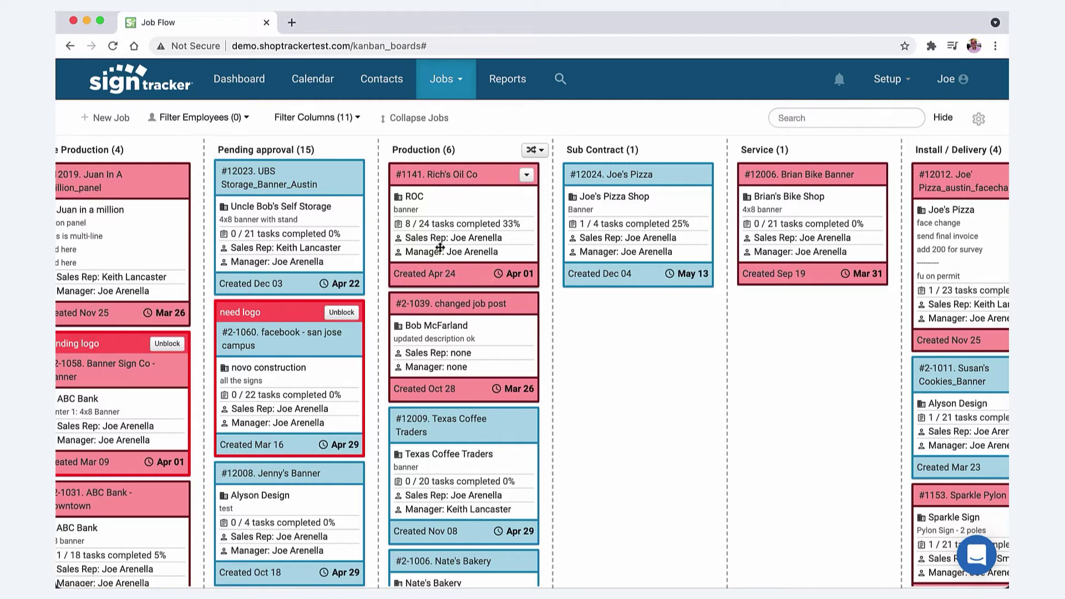
Insert a new column named 'test' after the Pending approval column
scroll(442, 261, "left", 5)
scroll(443, 268, "right", 3)
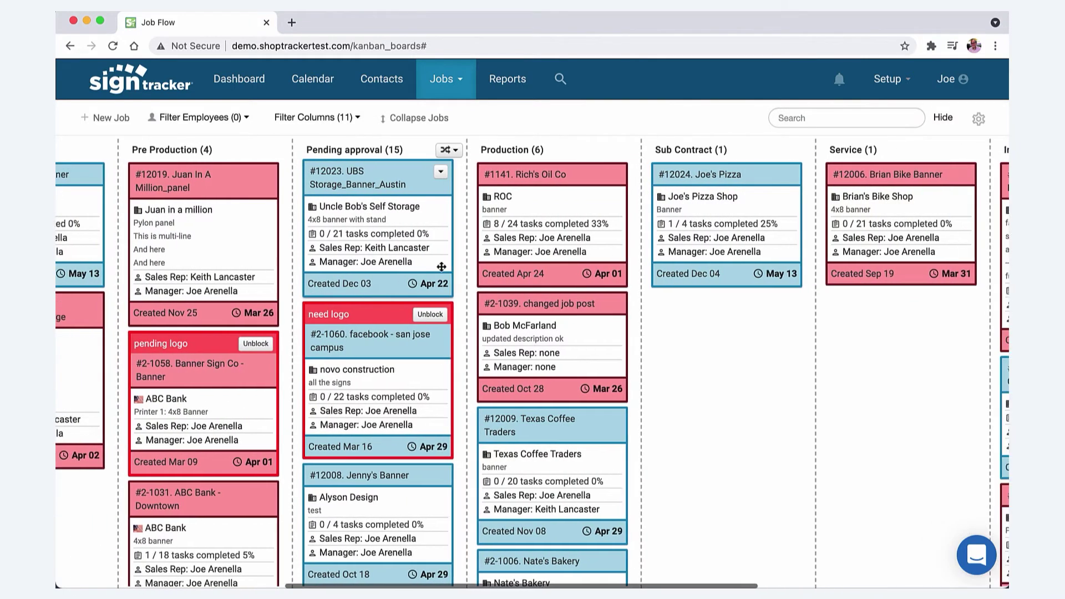
left_click(443, 152)
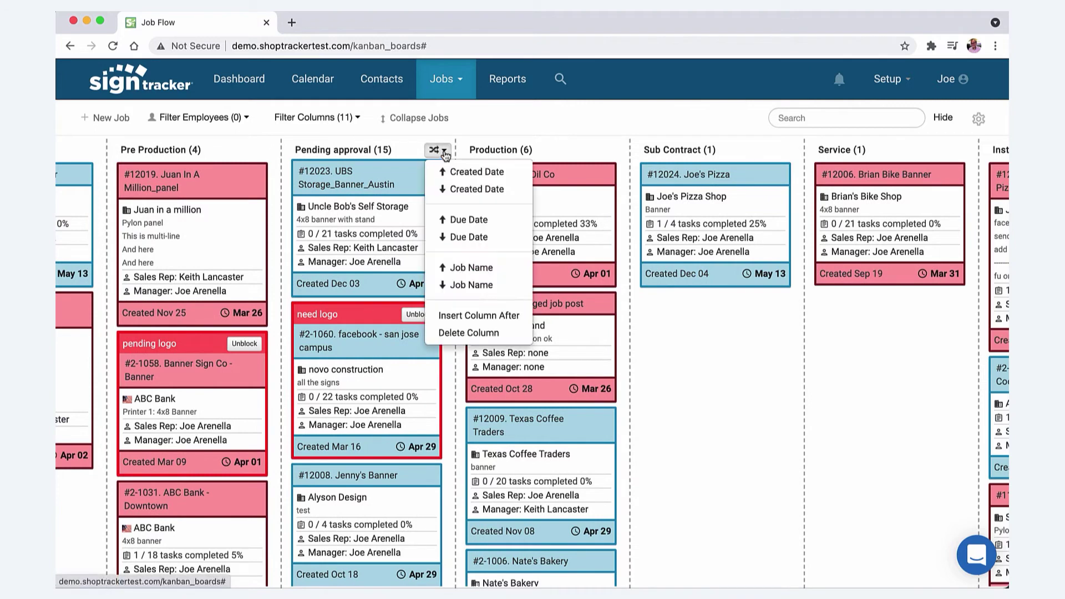
left_click(458, 314)
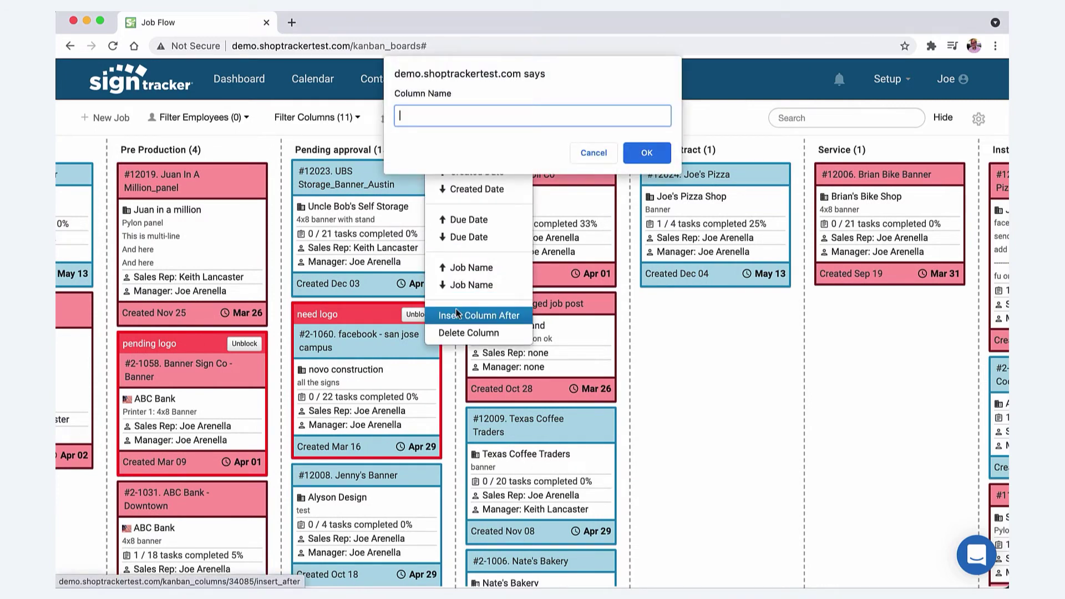
type("test")
left_click(646, 158)
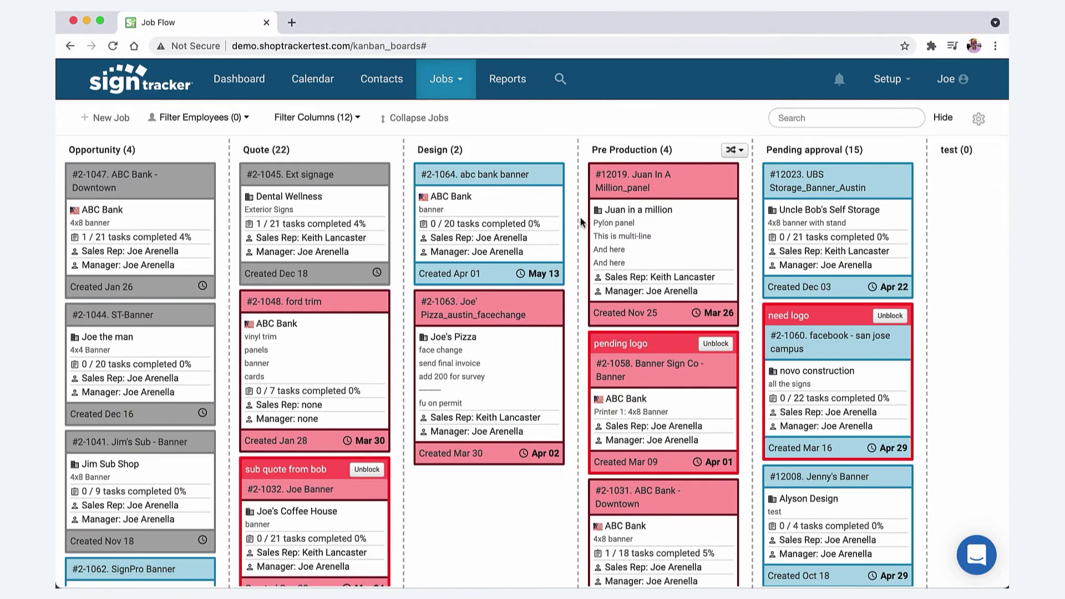
Delete the test column and confirm, restoring the board to 11 columns
scroll(581, 222, "right", 8)
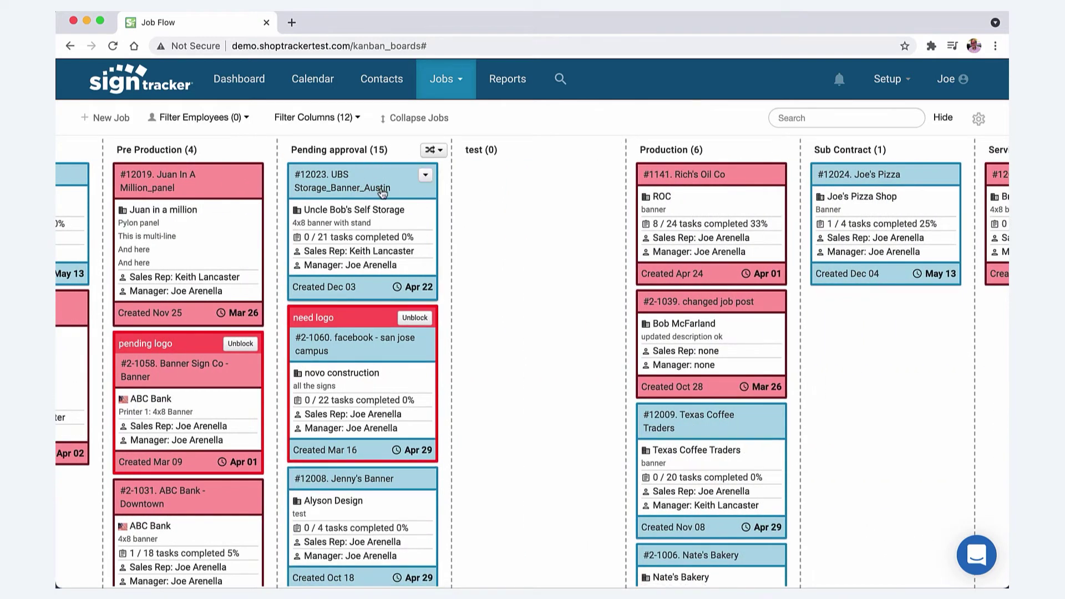
double_click(475, 150)
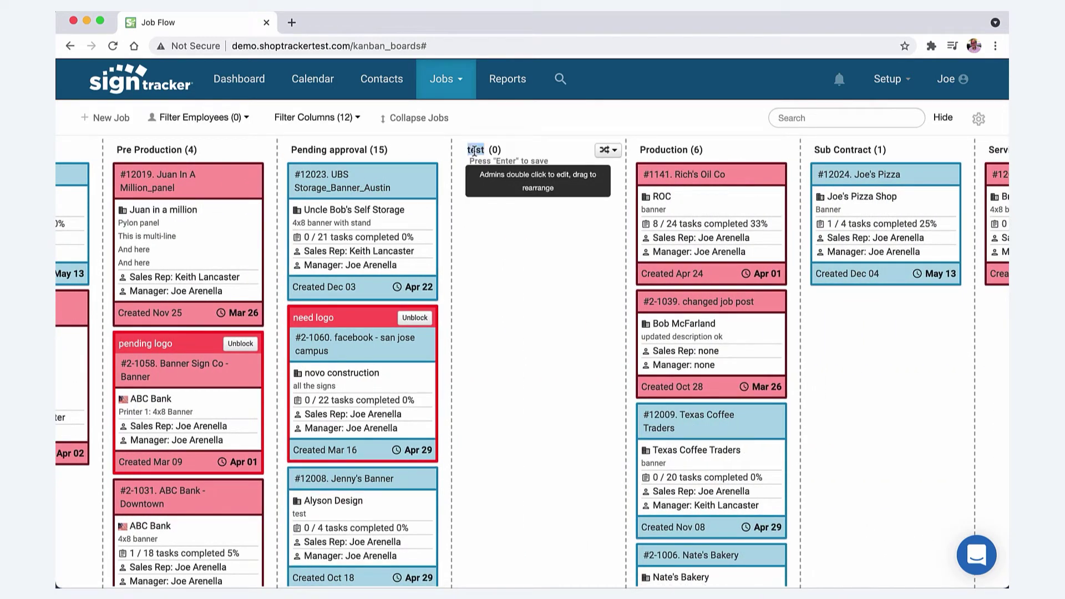
left_click(611, 150)
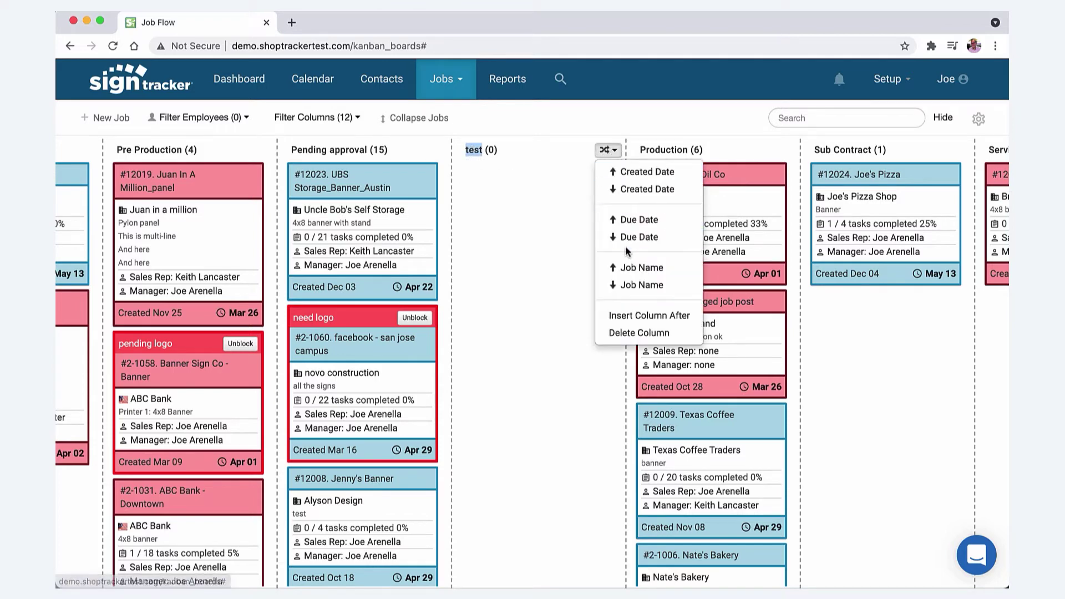
left_click(630, 332)
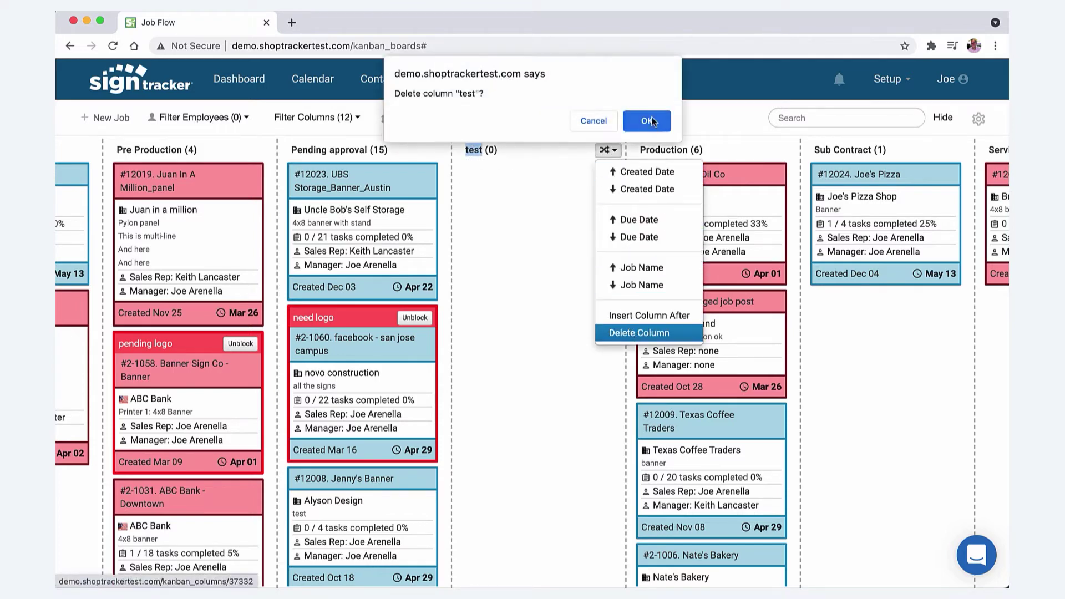
left_click(627, 126)
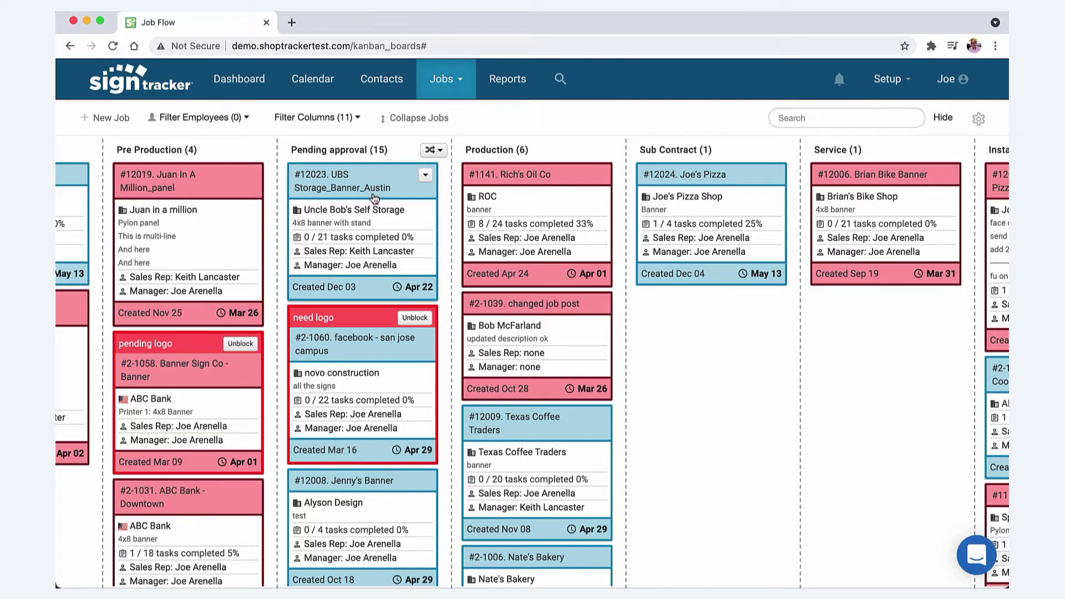
scroll(375, 207, "down", 5)
scroll(375, 207, "up", 6)
scroll(559, 238, "right", 10)
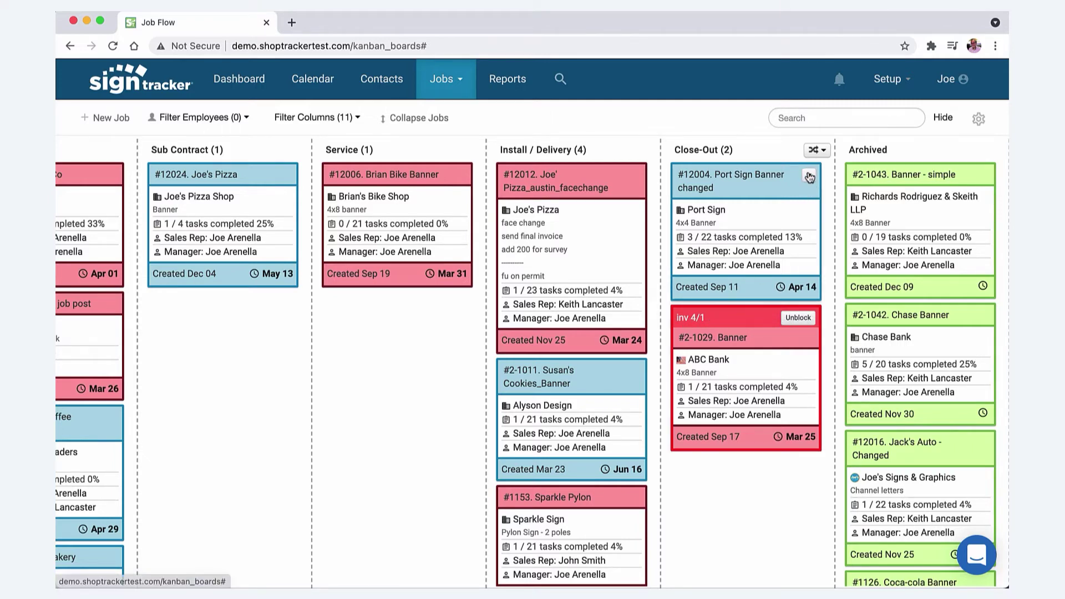
Block job #12004 from its card's action menu with the hold reason 'inv 3/5'
left_click(809, 176)
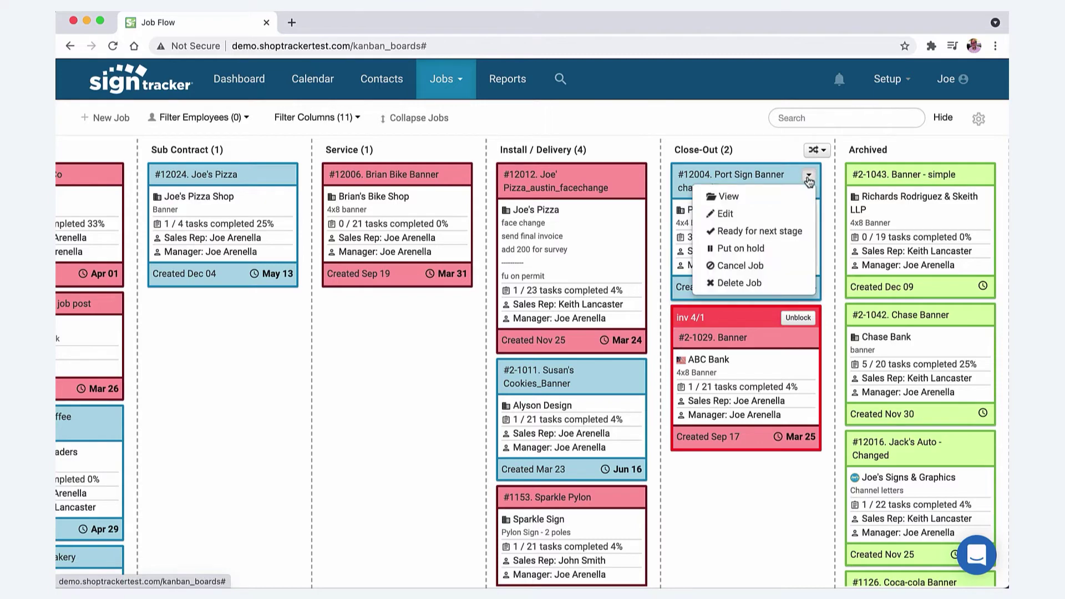
left_click(759, 248)
type("inv 3/5")
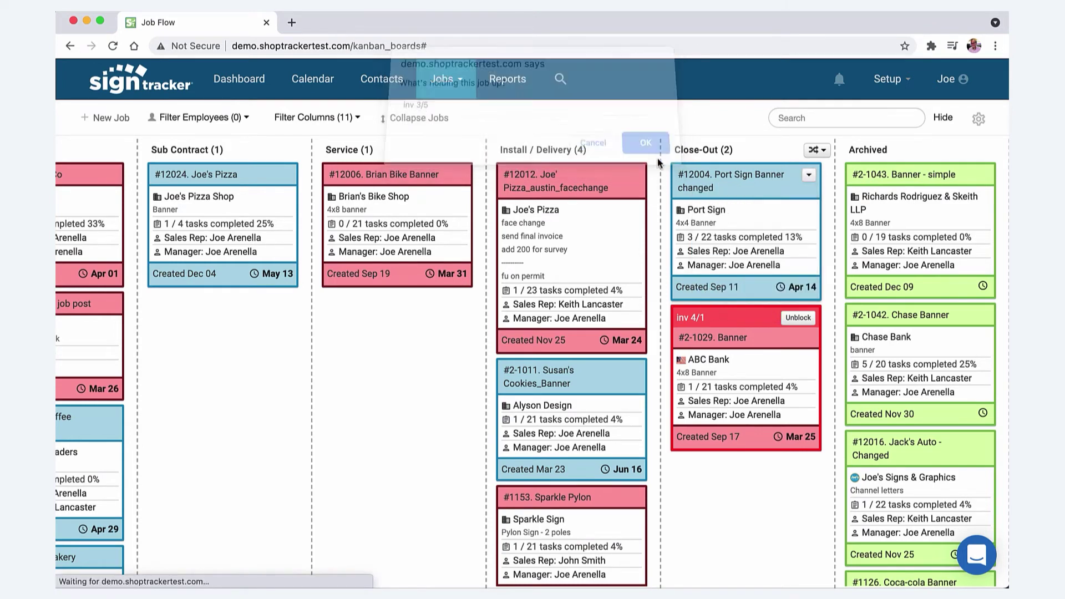
left_click(661, 160)
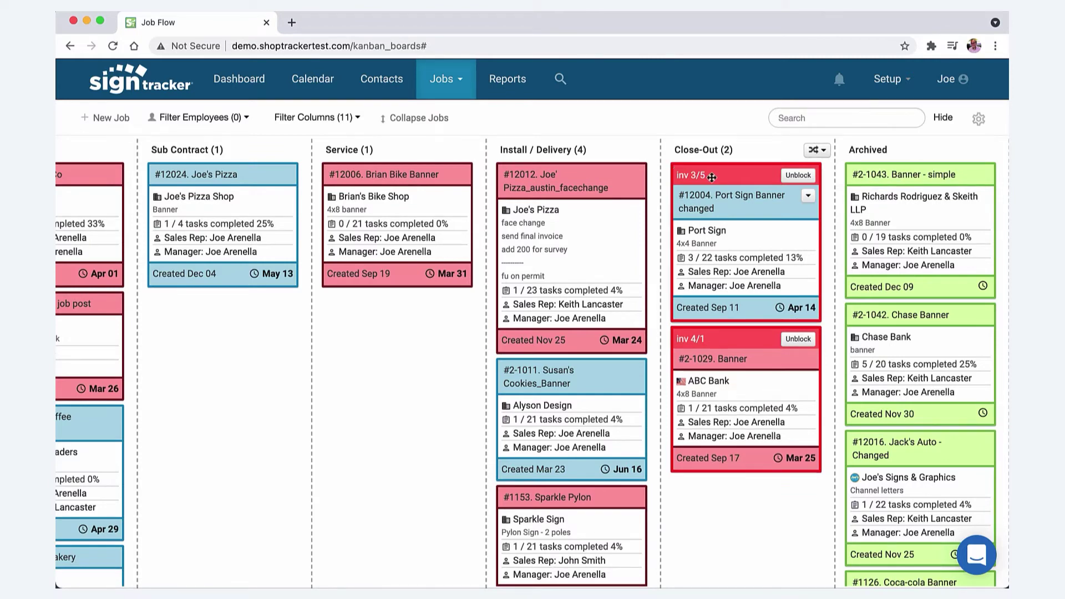
Drag job #12004 from Close-Out to the top of Archived and unblock it
left_click_drag(705, 177, 864, 182)
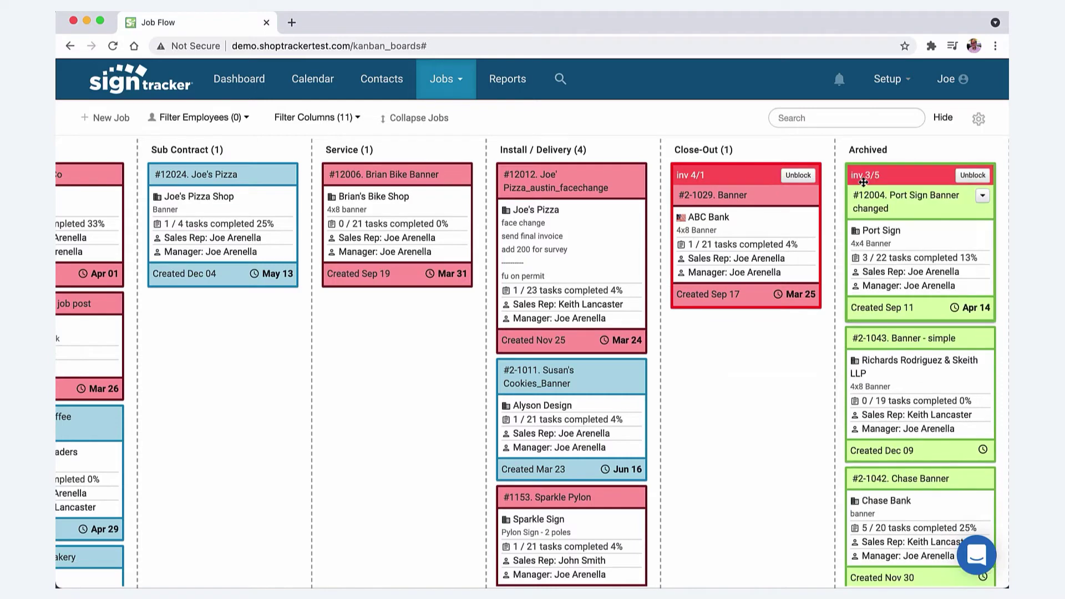
left_click(970, 176)
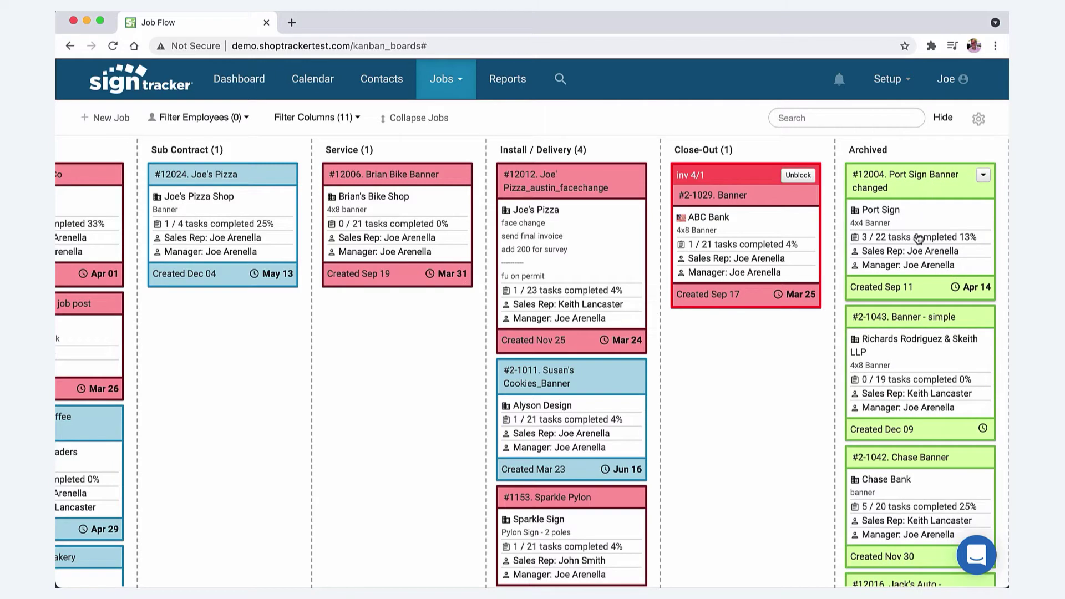
scroll(918, 240, "down", 2)
scroll(918, 239, "down", 20)
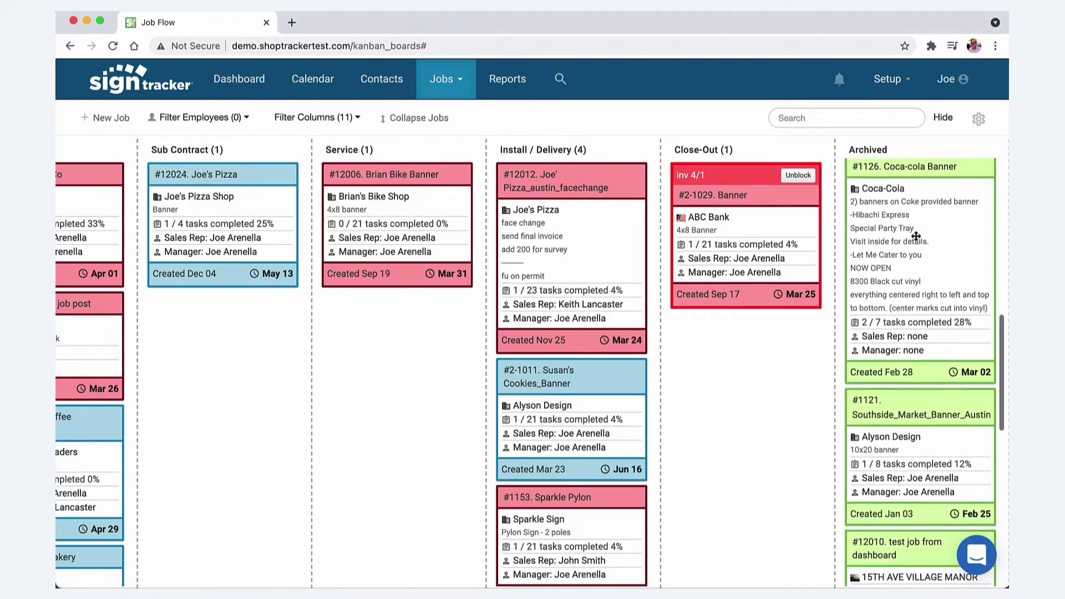
scroll(918, 240, "up", 20)
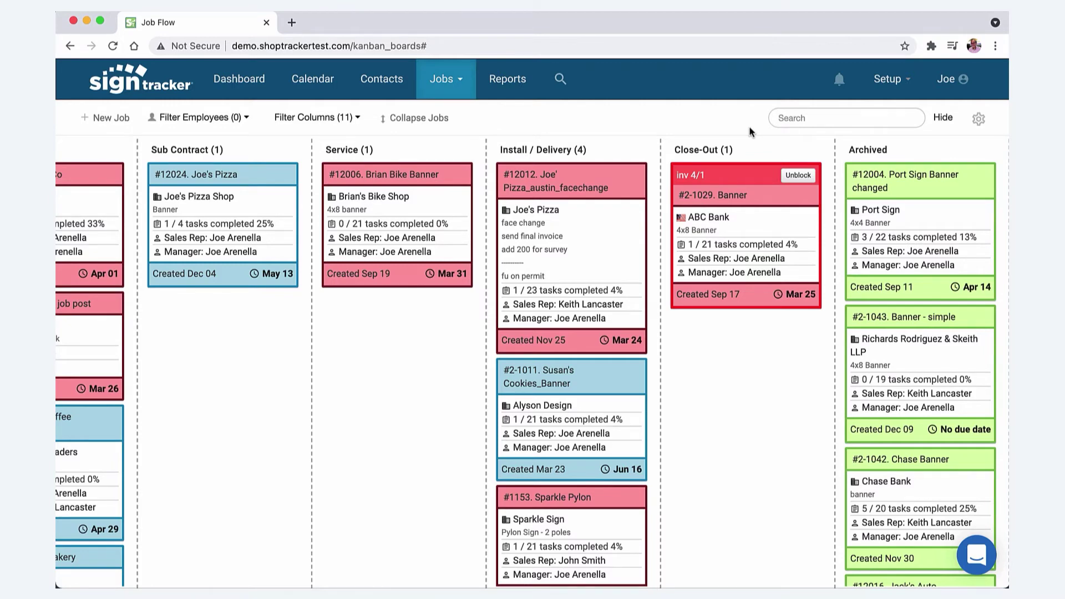
scroll(643, 174, "left", 15)
scroll(642, 174, "left", 2)
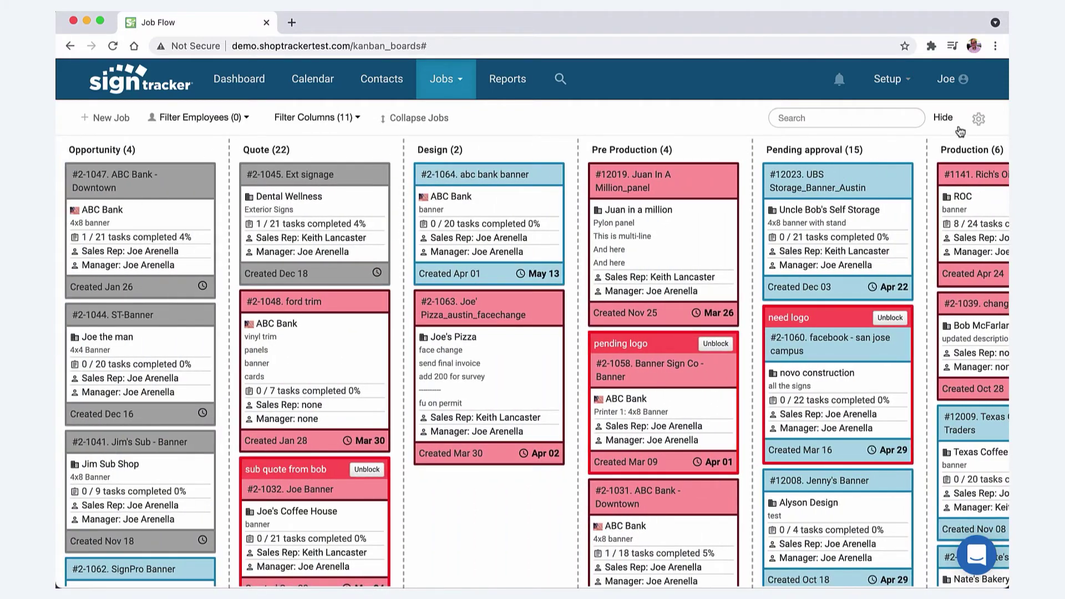
left_click(980, 120)
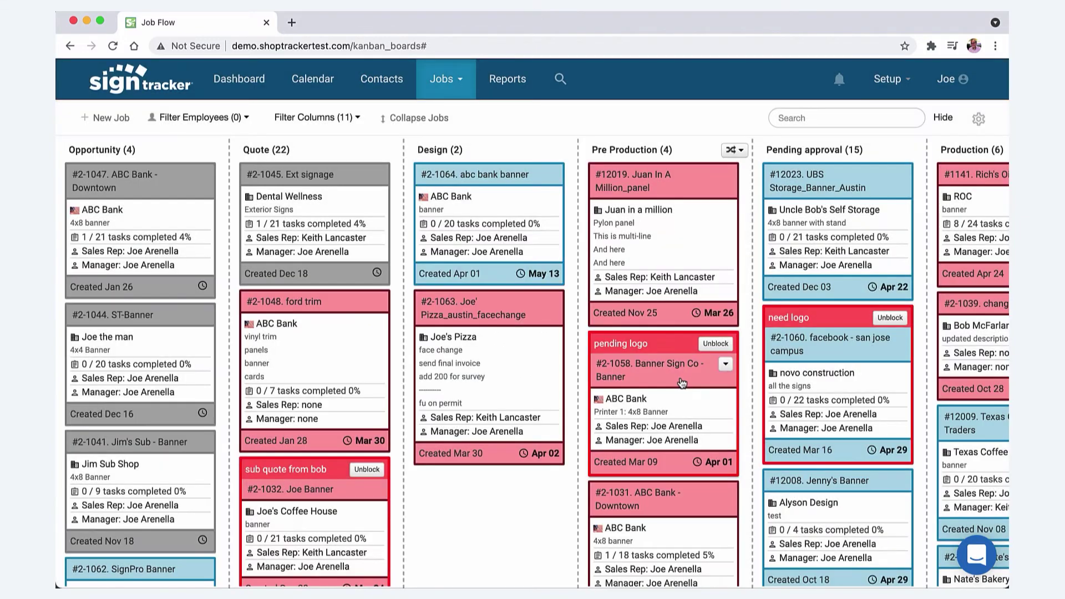
left_click(689, 382)
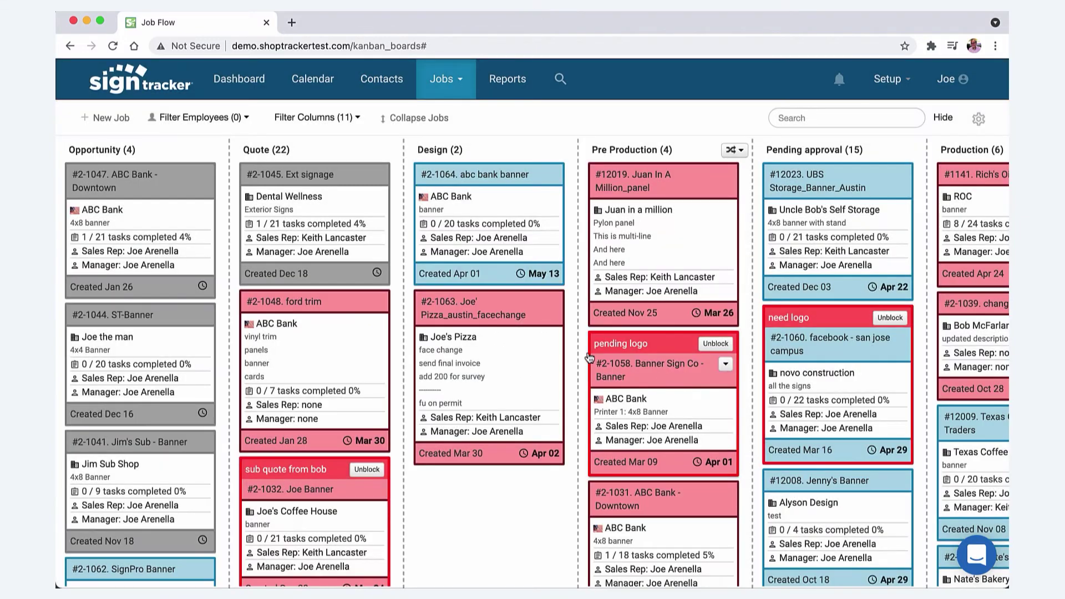
left_click(635, 259)
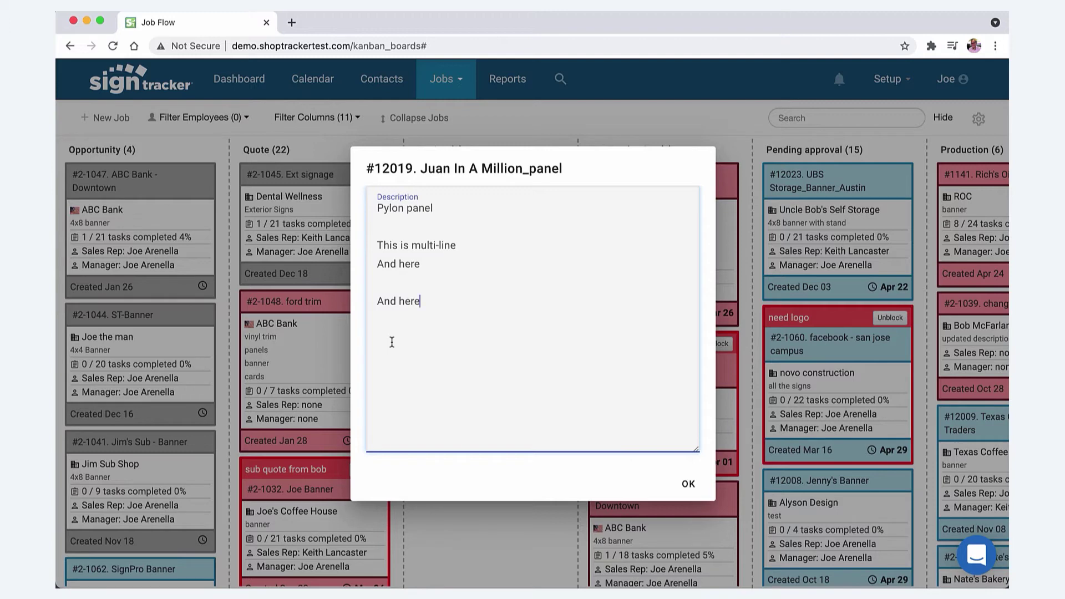
left_click(688, 484)
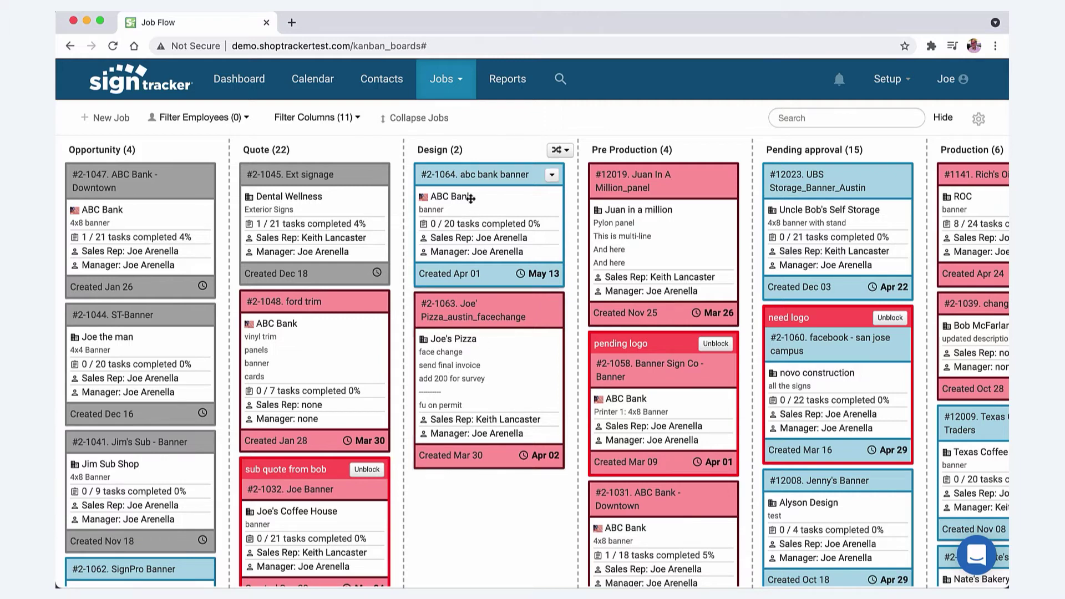
left_click(416, 121)
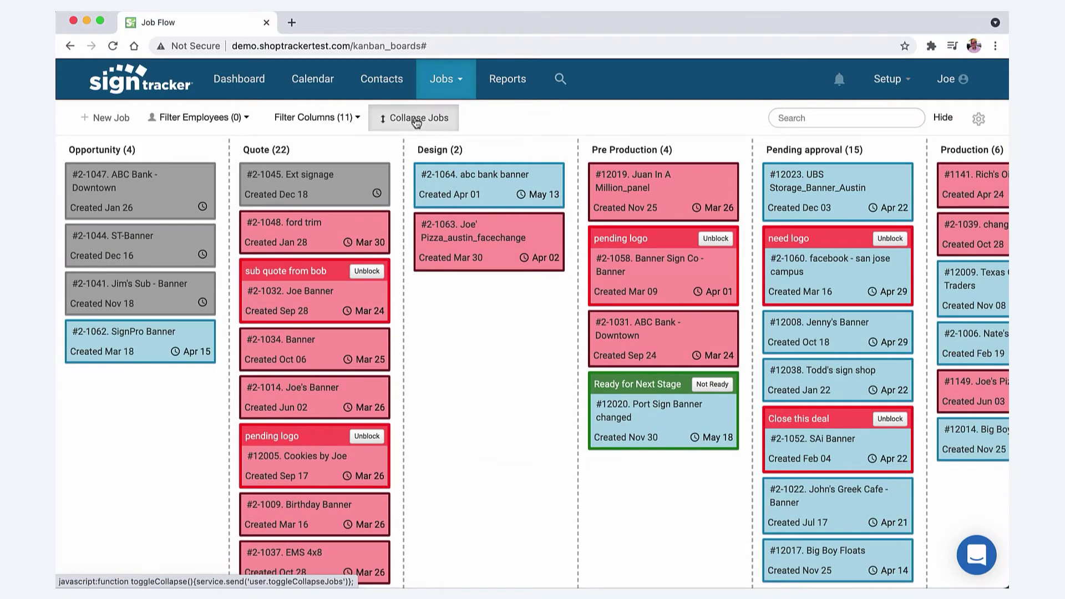
left_click(416, 120)
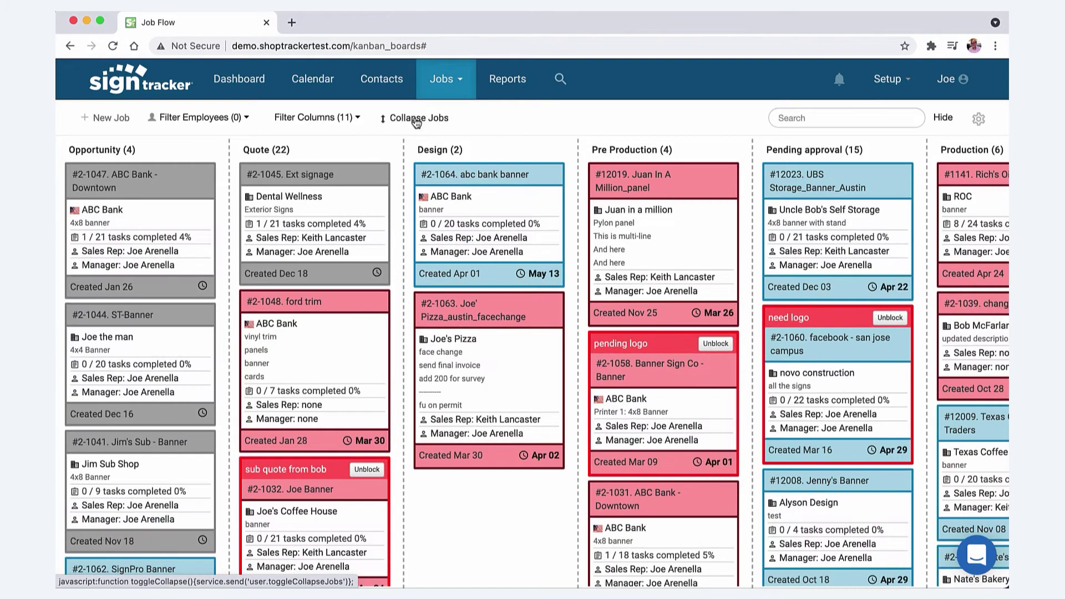
left_click(358, 118)
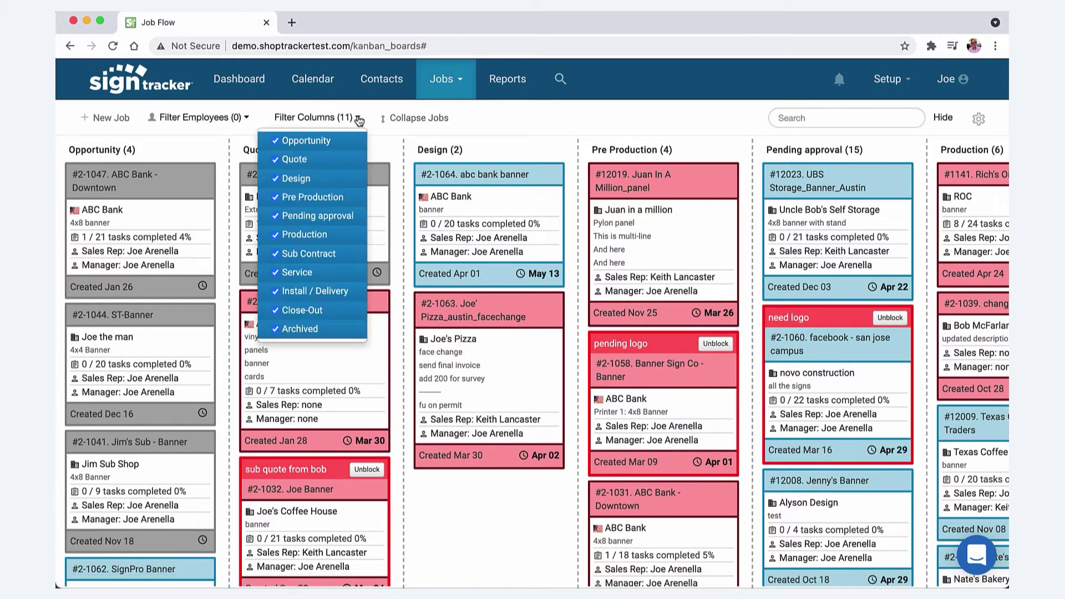
left_click(276, 142)
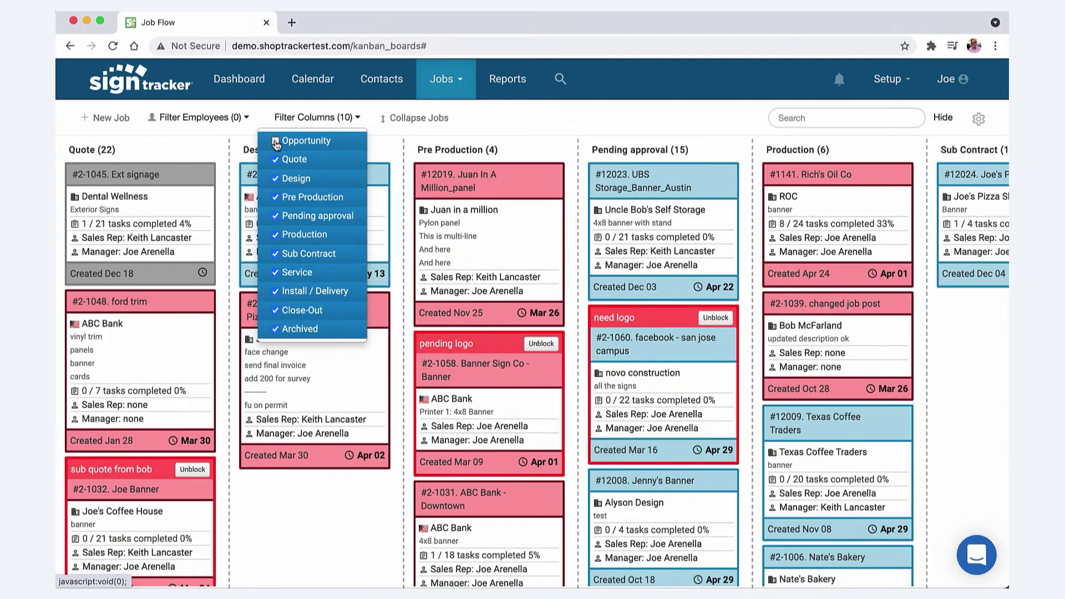
left_click(276, 330)
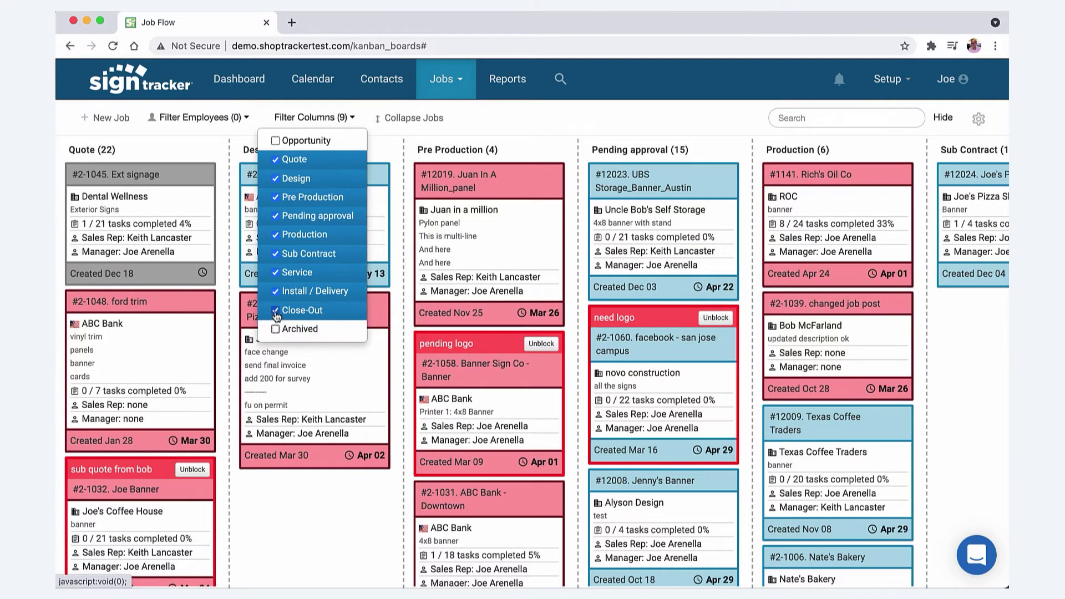
left_click(276, 311)
left_click(276, 311)
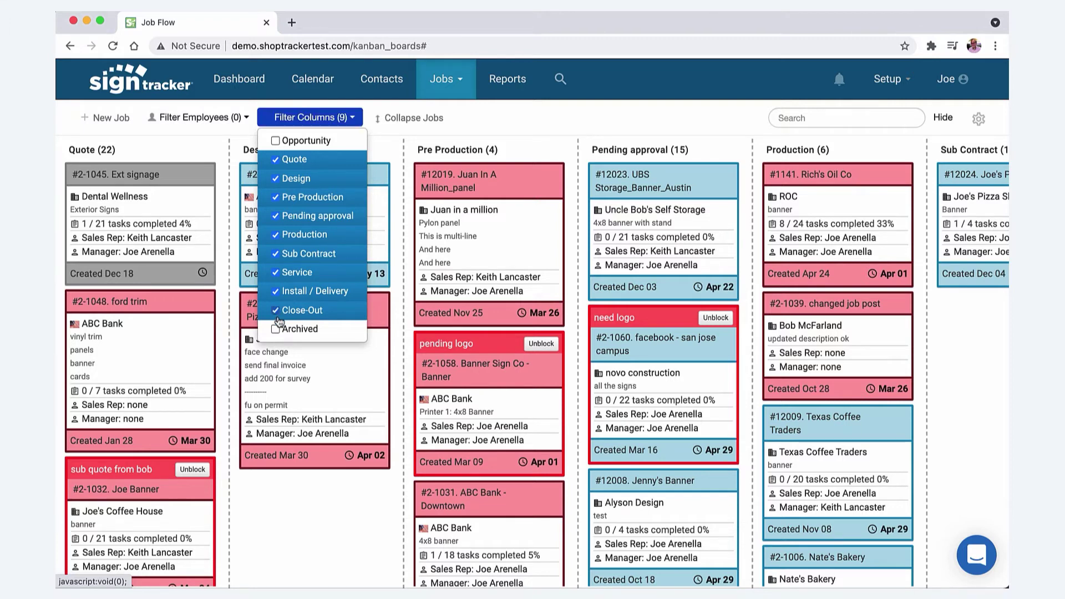
left_click(275, 329)
left_click(276, 141)
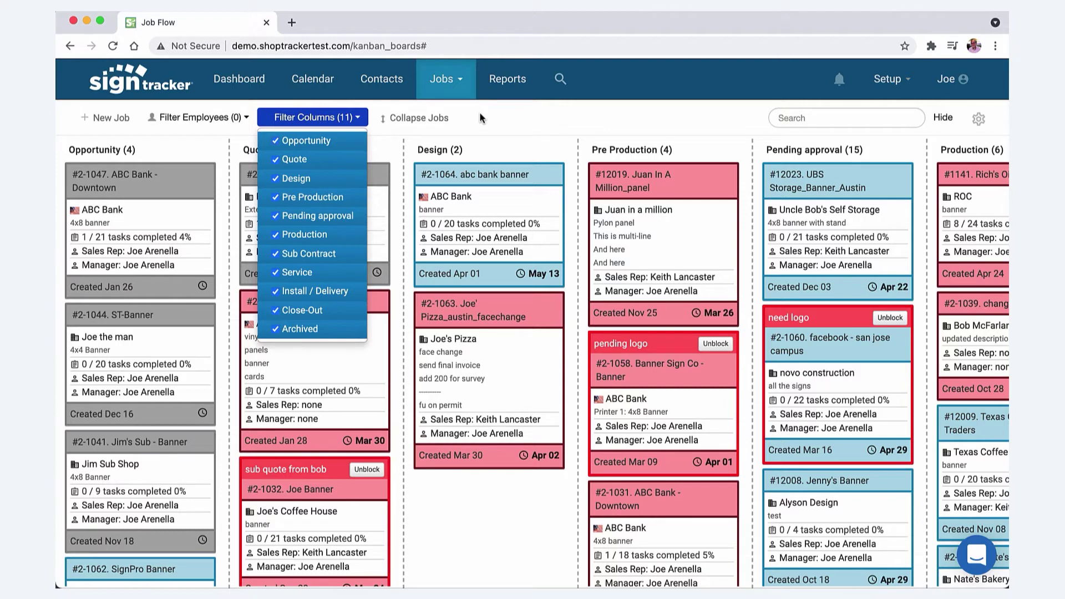
left_click(522, 108)
left_click(798, 118)
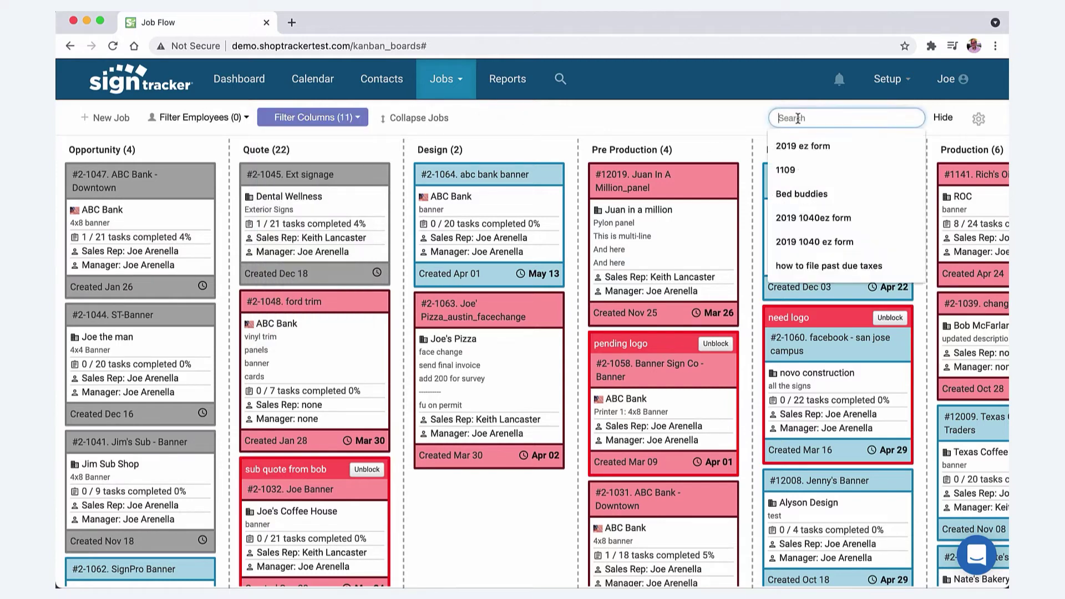
left_click(664, 114)
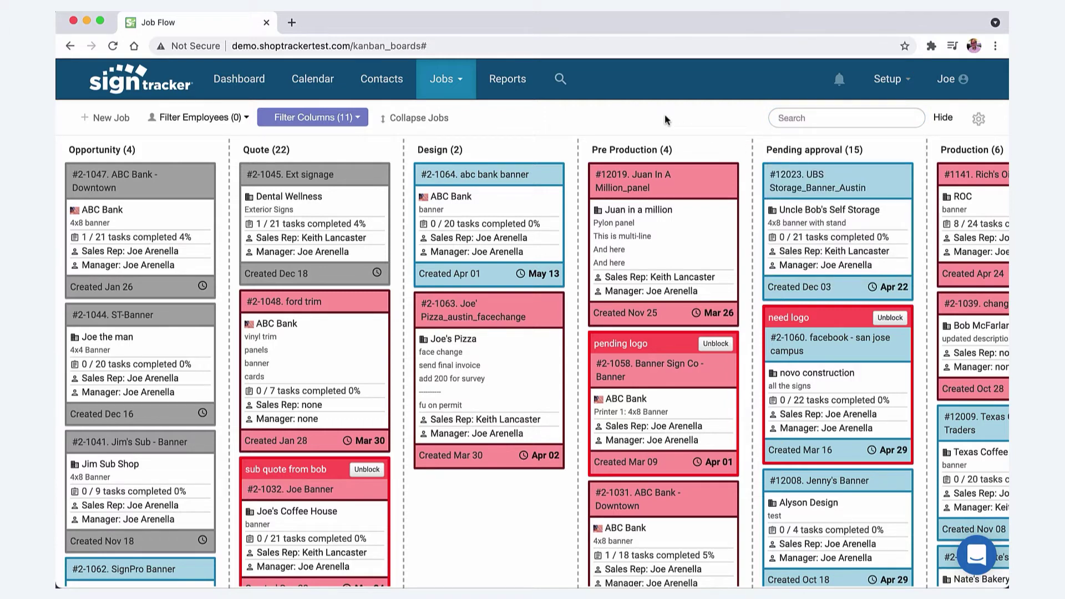
left_click(246, 119)
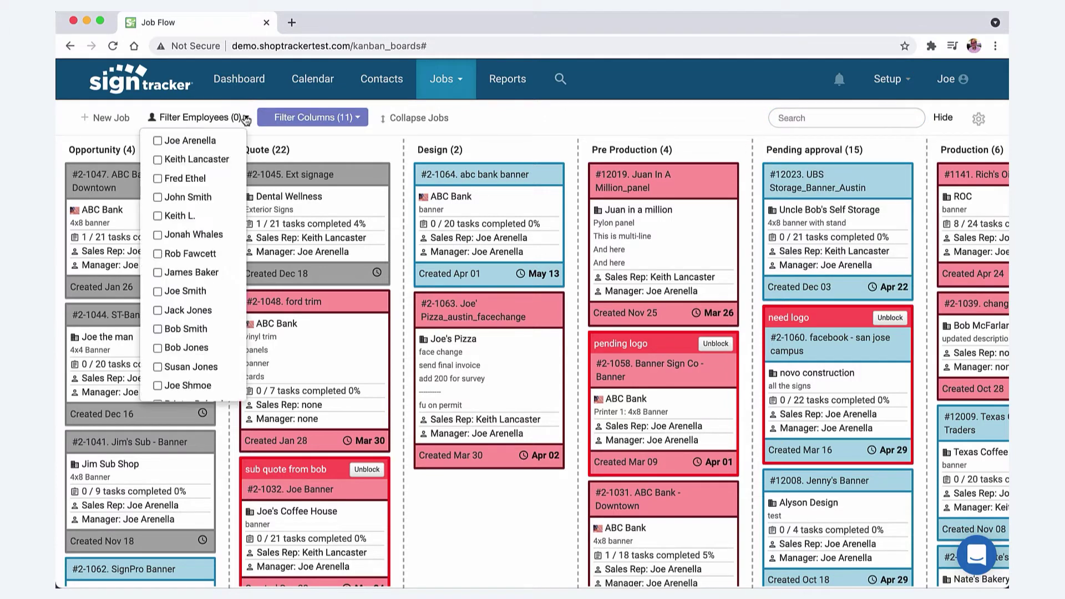
left_click(505, 115)
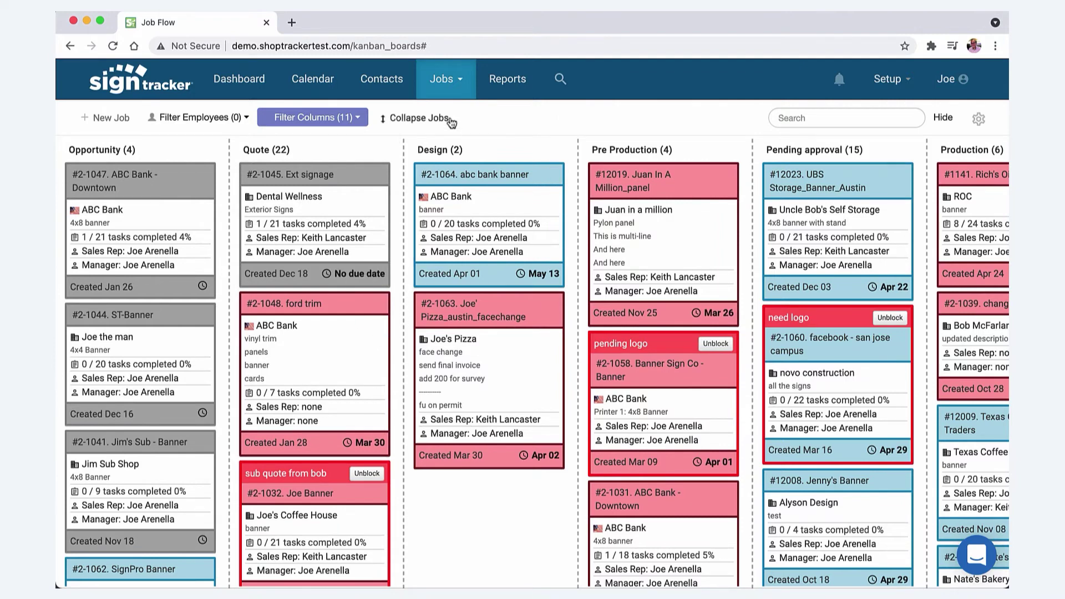
Switch to the Job List and search 'big' to show jobs #12014 and #12017
left_click(458, 93)
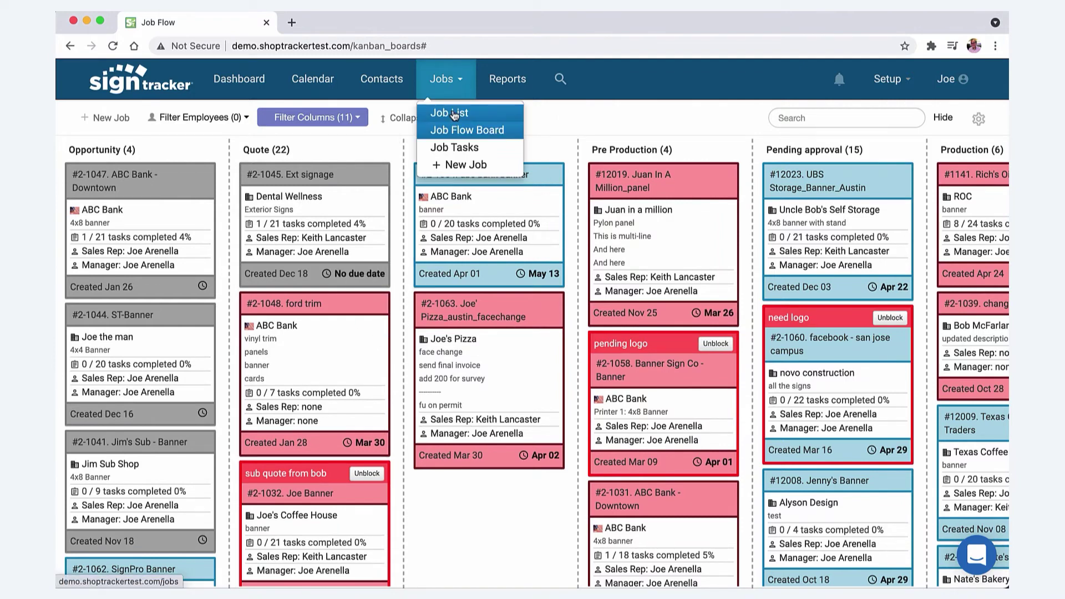
left_click(454, 114)
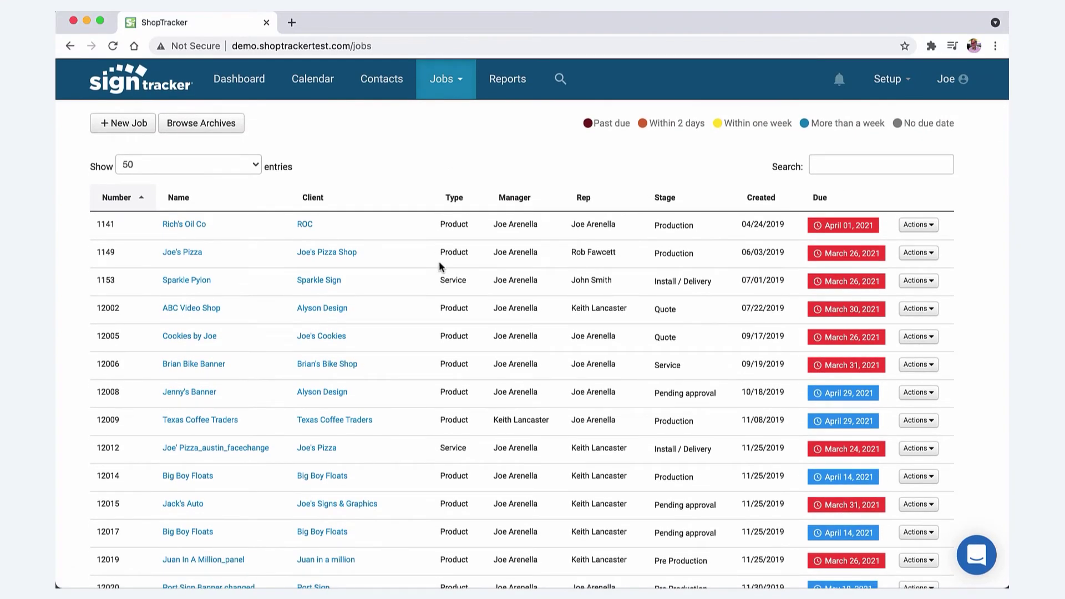
left_click(834, 166)
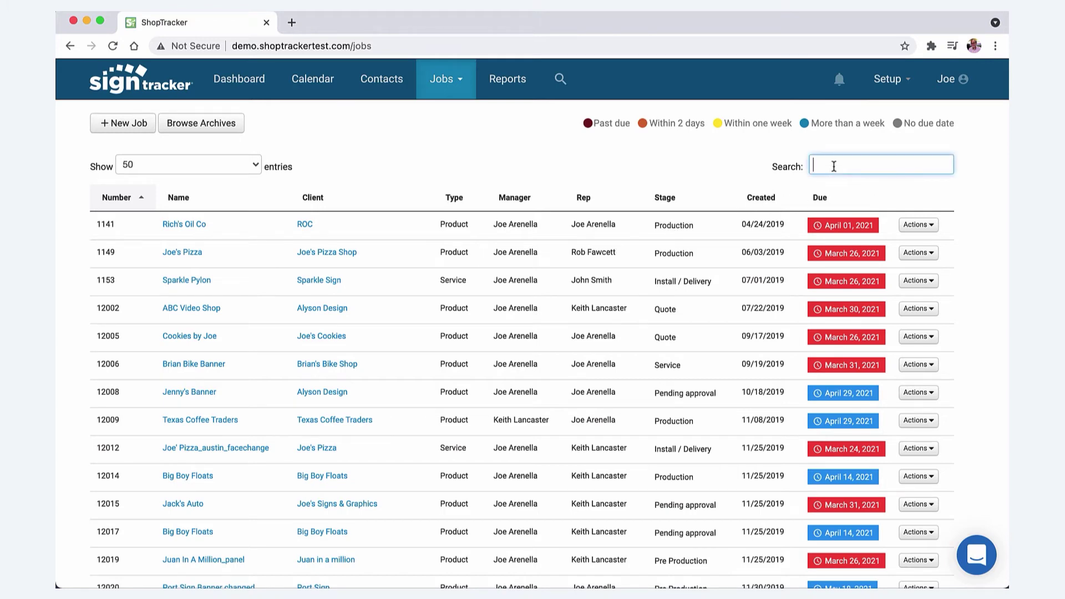
type("big")
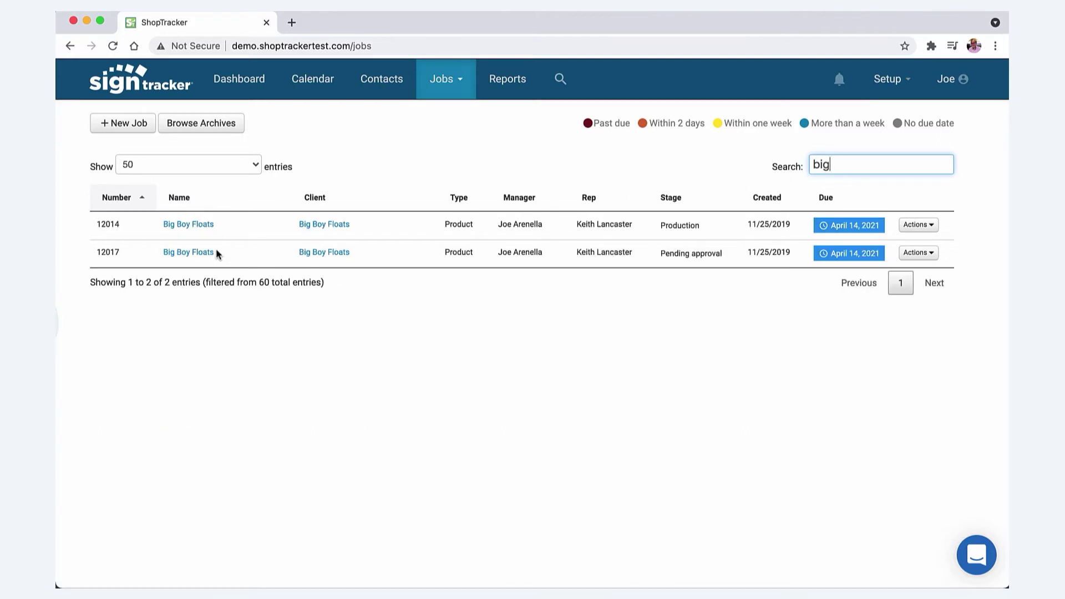
Open job #12014 Big Boy Floats in a new tab, review its overview, then return to the list
left_click(192, 230, "super")
left_click(361, 25)
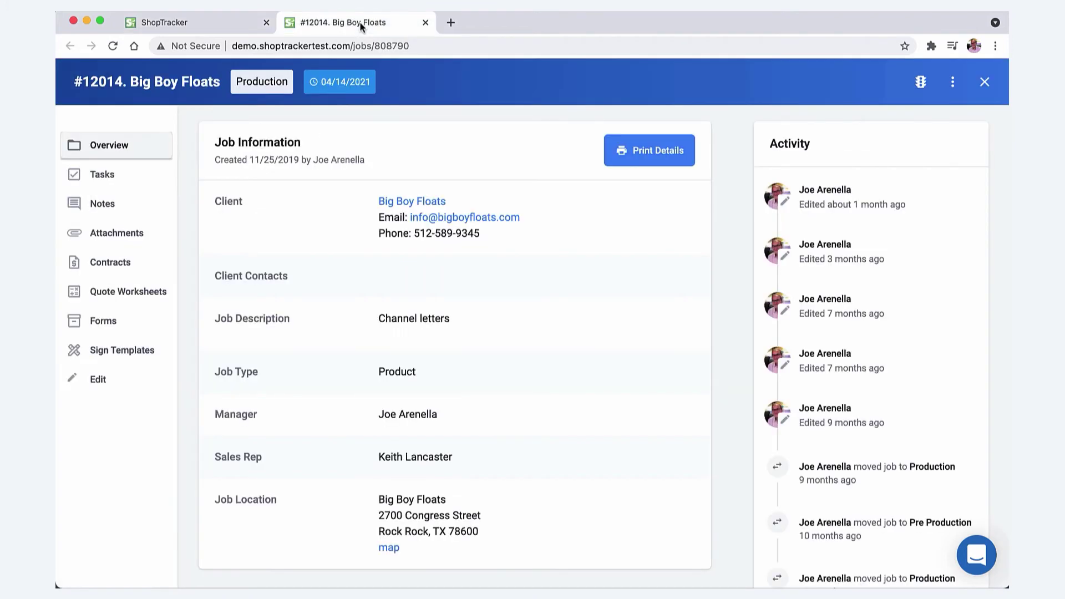
scroll(483, 326, "down", 3)
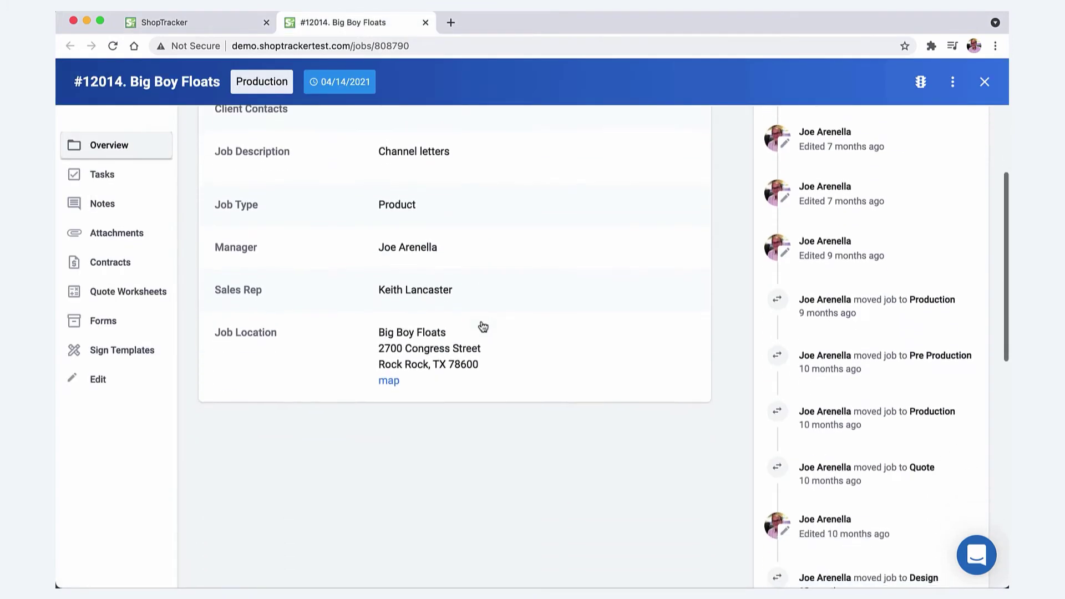
scroll(483, 325, "up", 3)
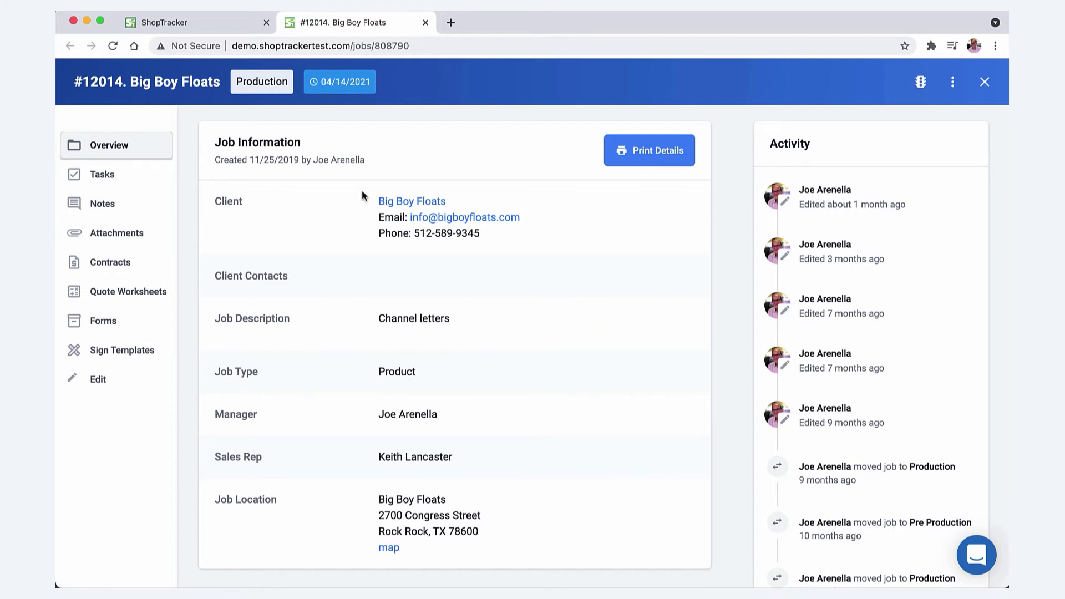
left_click(187, 25)
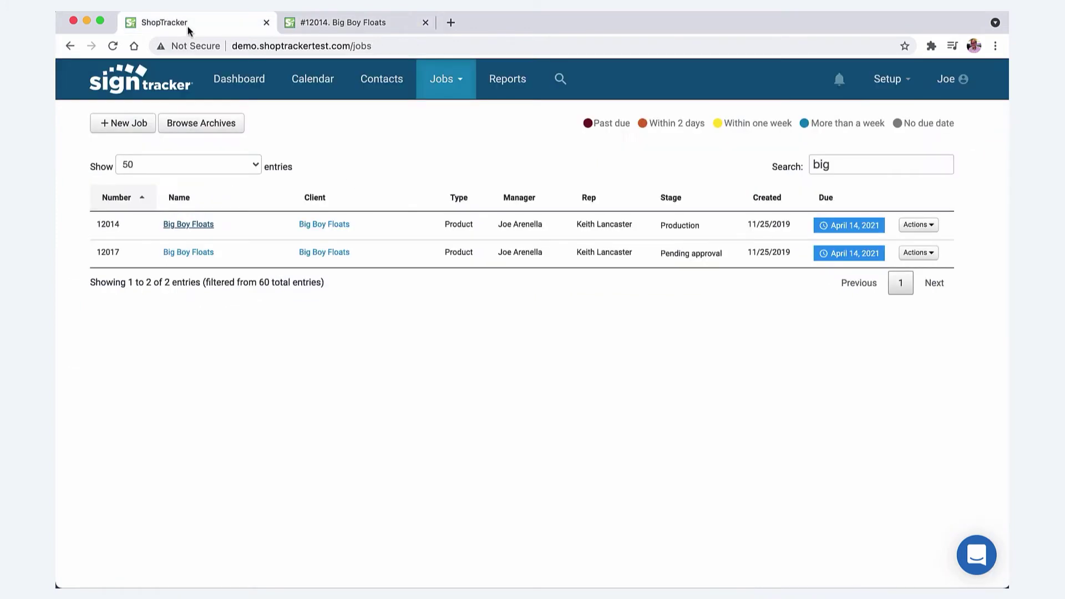
Clear the job search and sort the full job list by stage
double_click(849, 167)
key("BackSpace")
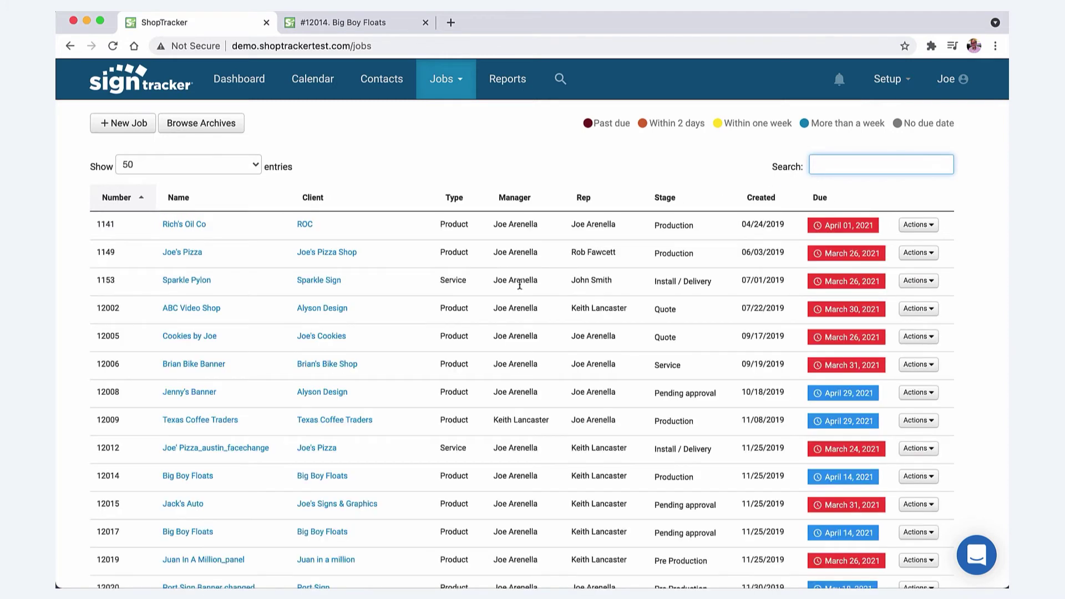
left_click(667, 204)
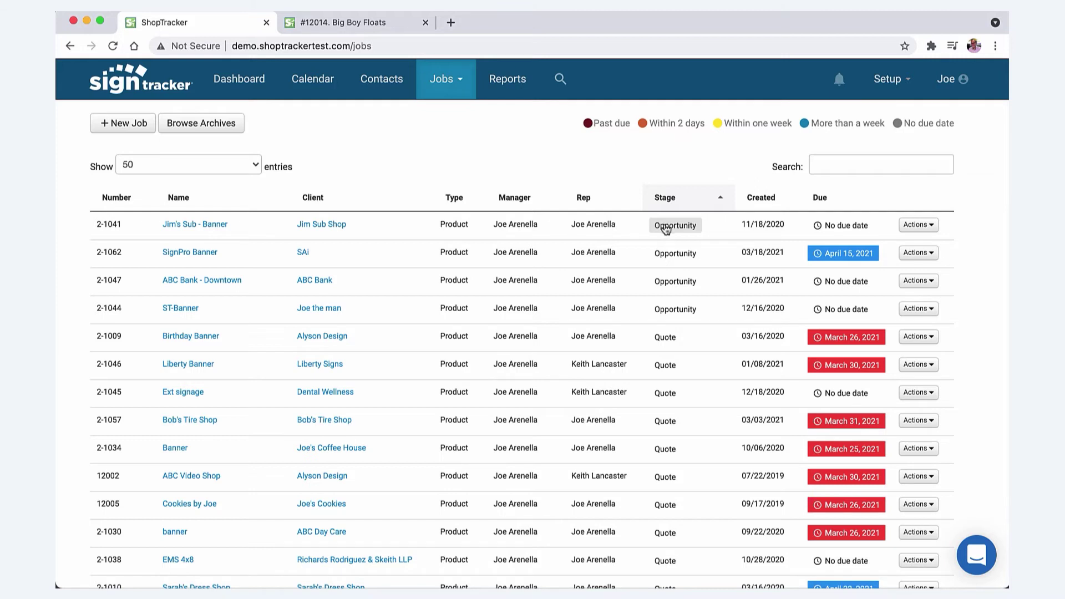
Preview the stage choices and due-date calendar unchanged, then return to the #12014 Big Boy Floats job
left_click(665, 228)
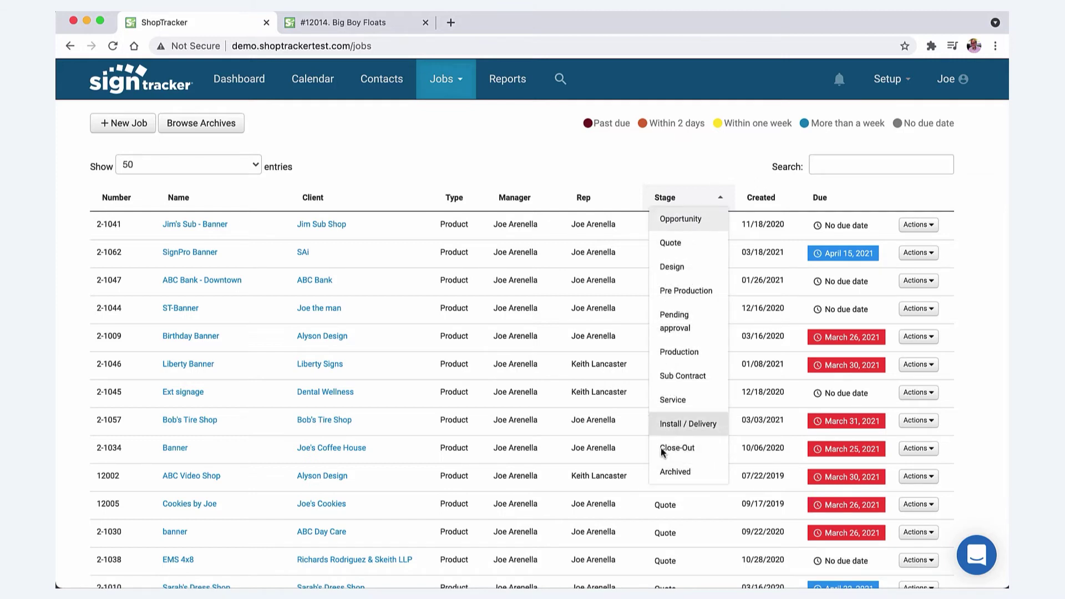
left_click(564, 167)
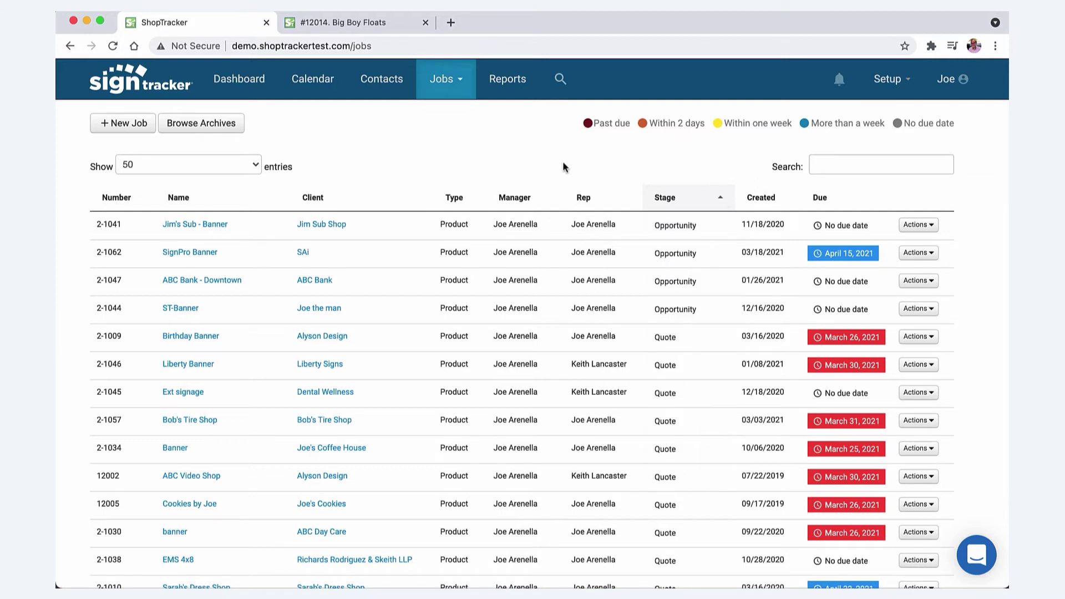
left_click(844, 253)
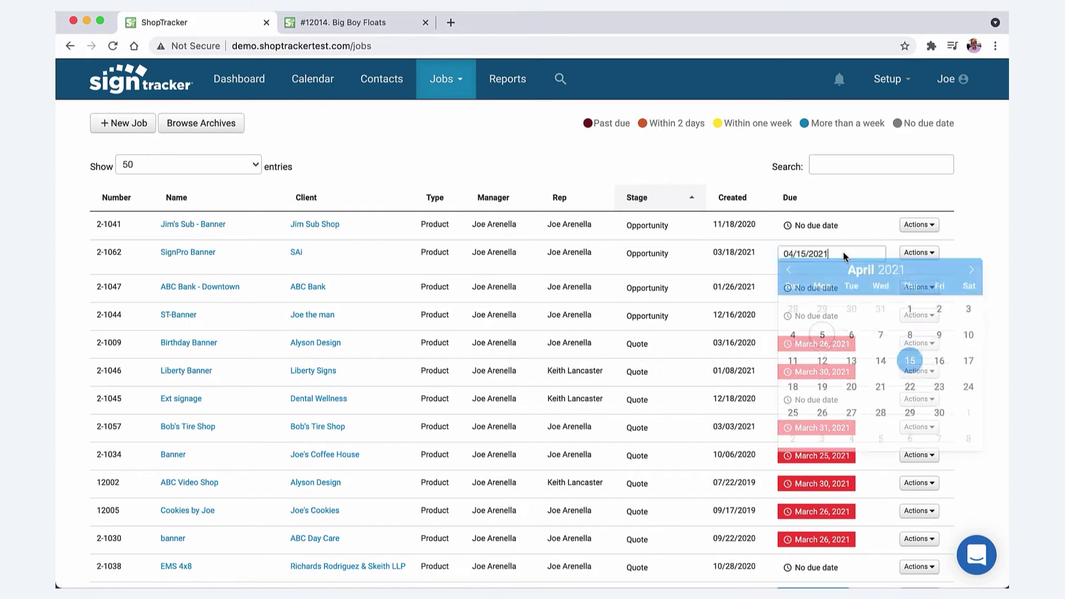
left_click(712, 175)
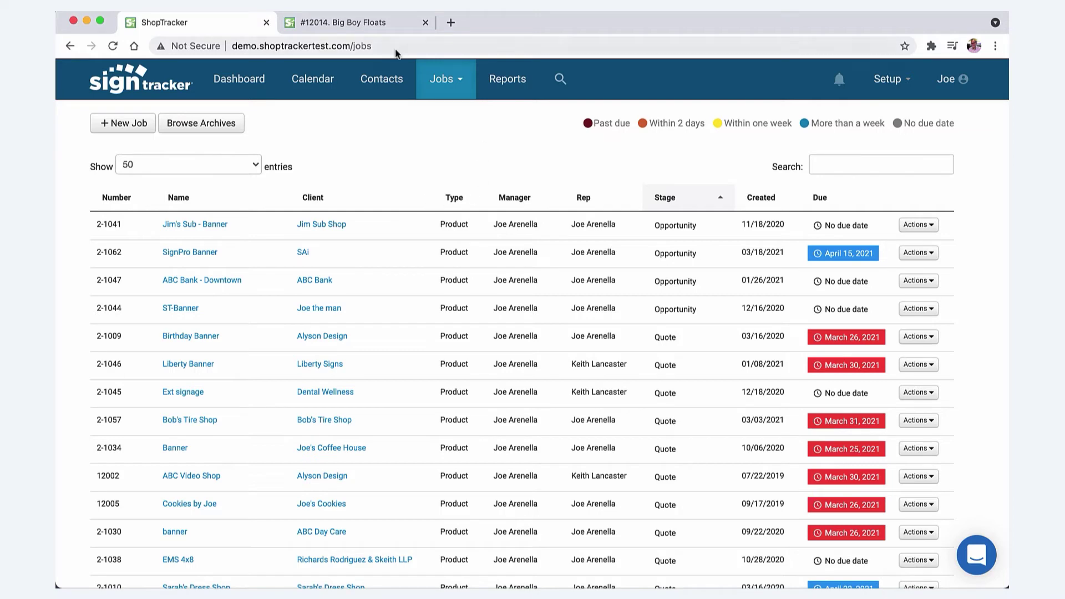
left_click(356, 25)
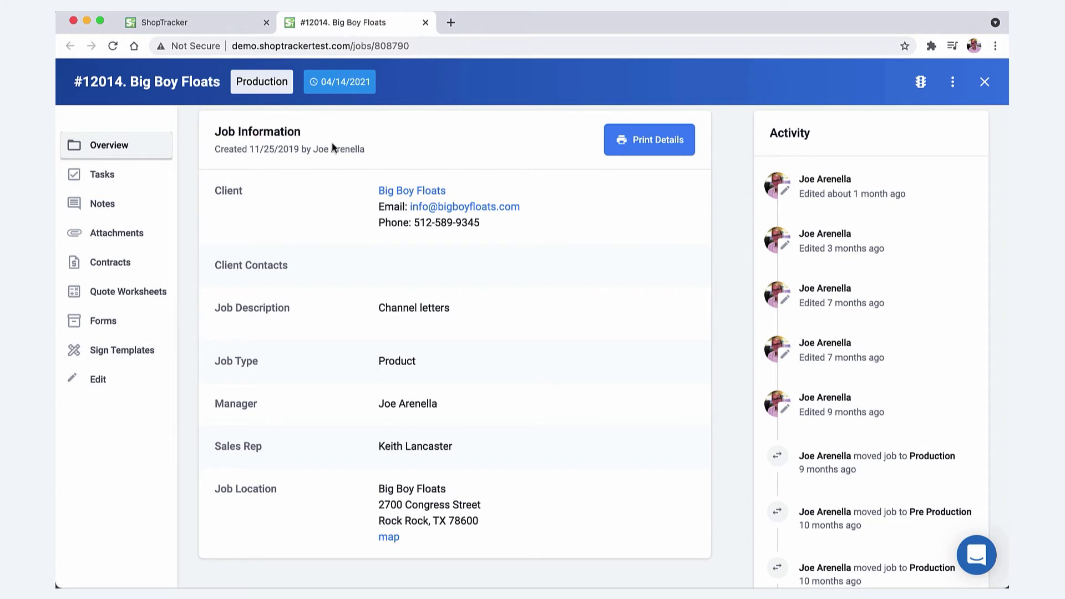
left_click(255, 91)
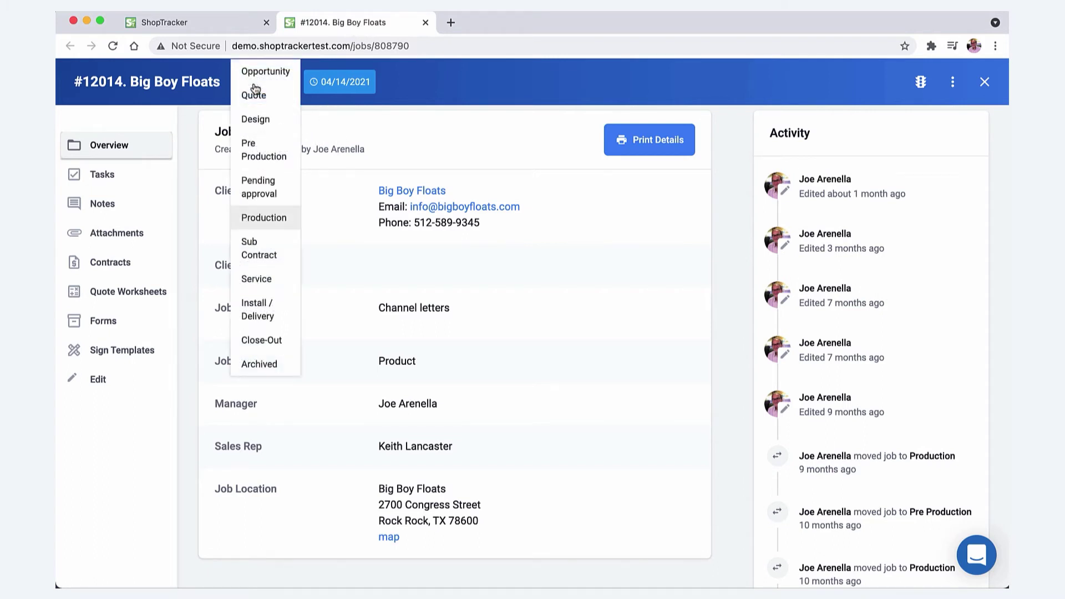
left_click(337, 85)
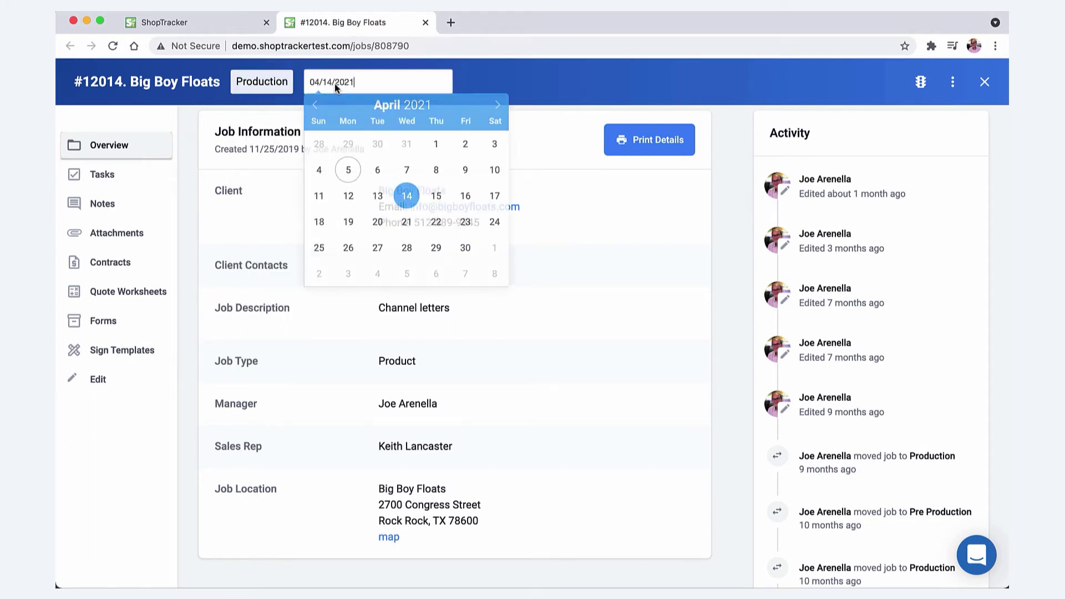
left_click(583, 186)
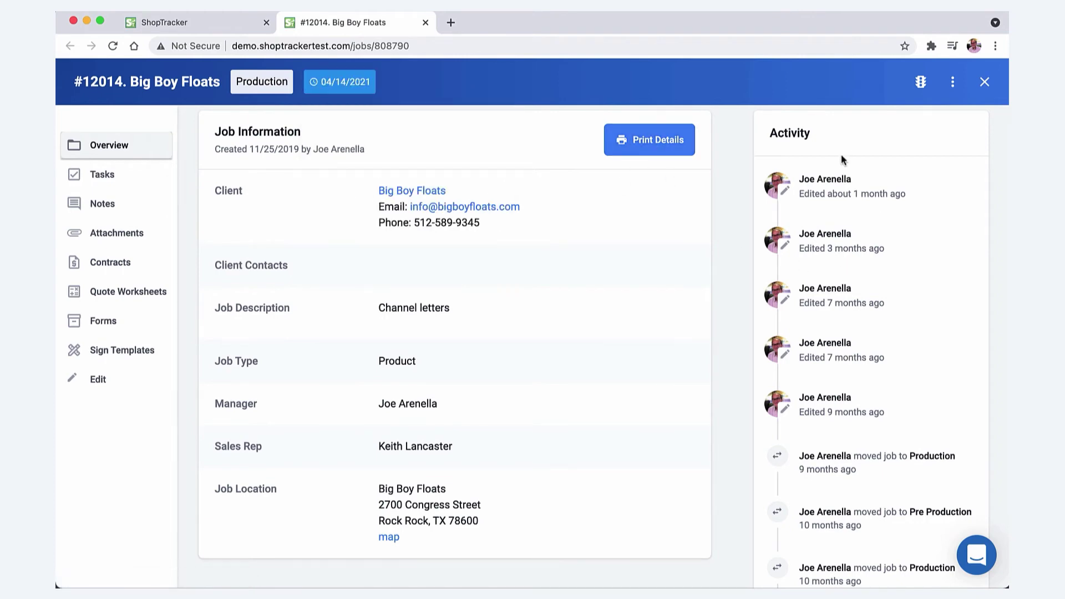
scroll(825, 165, "down", 15)
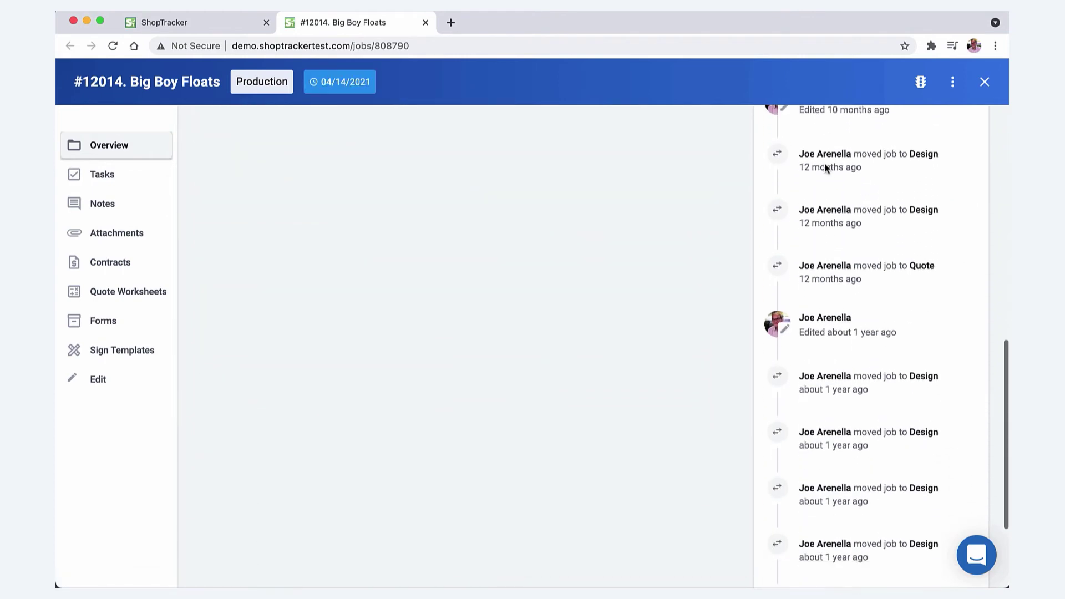
scroll(825, 162, "up", 15)
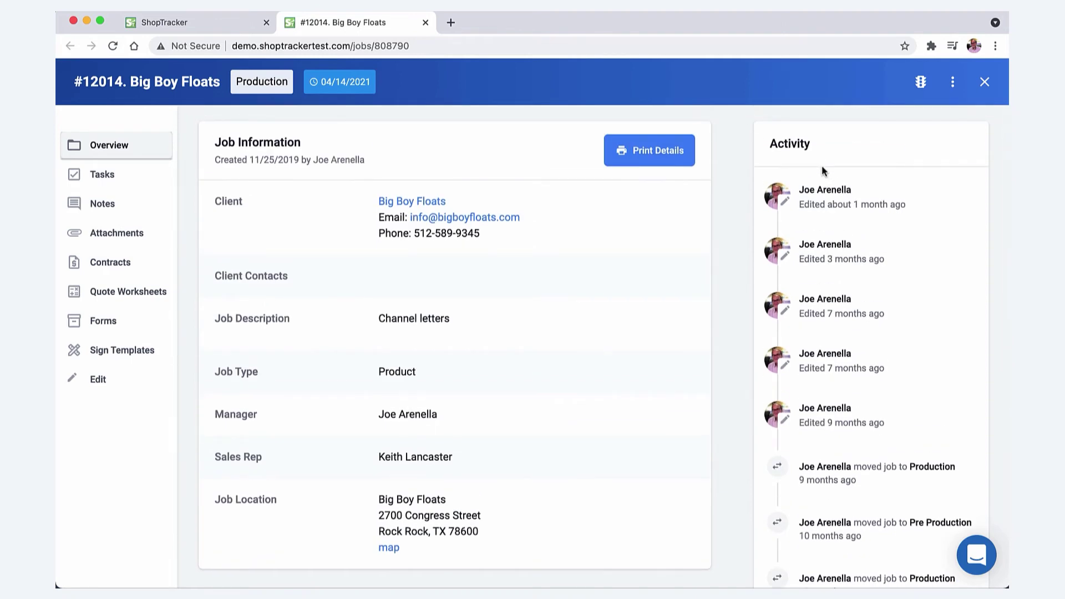
scroll(821, 165, "down", 15)
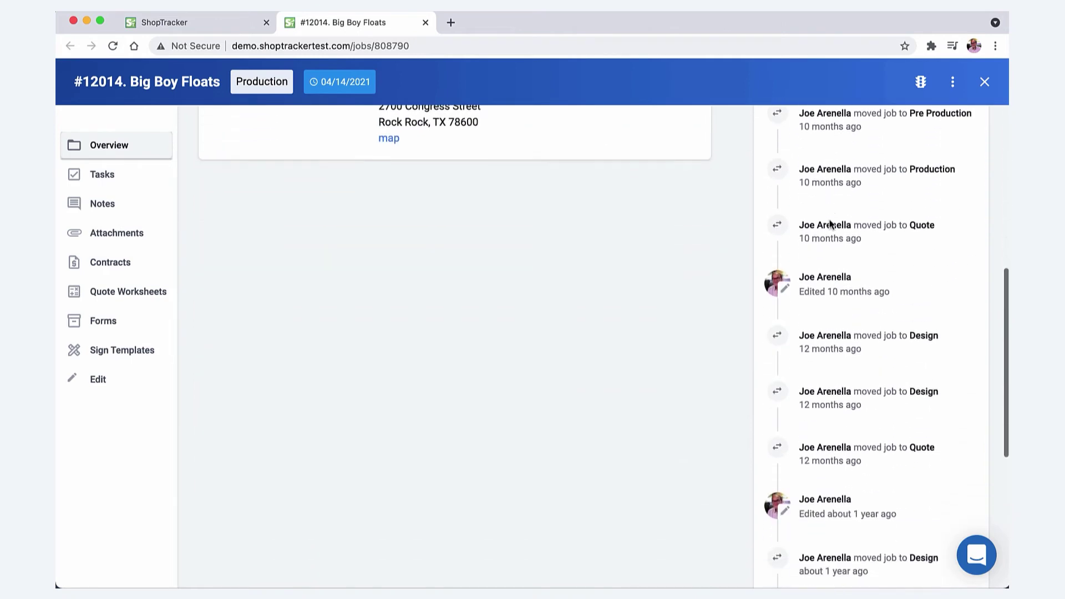
scroll(830, 219, "up", 15)
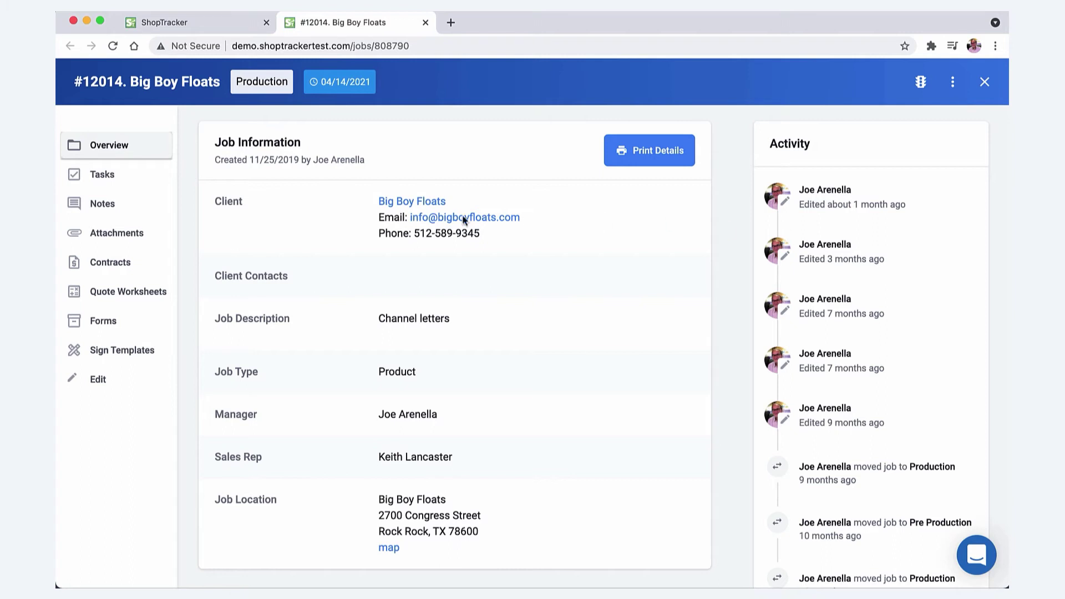
Delete the blah task from Big Boy Floats, review the six saved task templates, and return
left_click(110, 180)
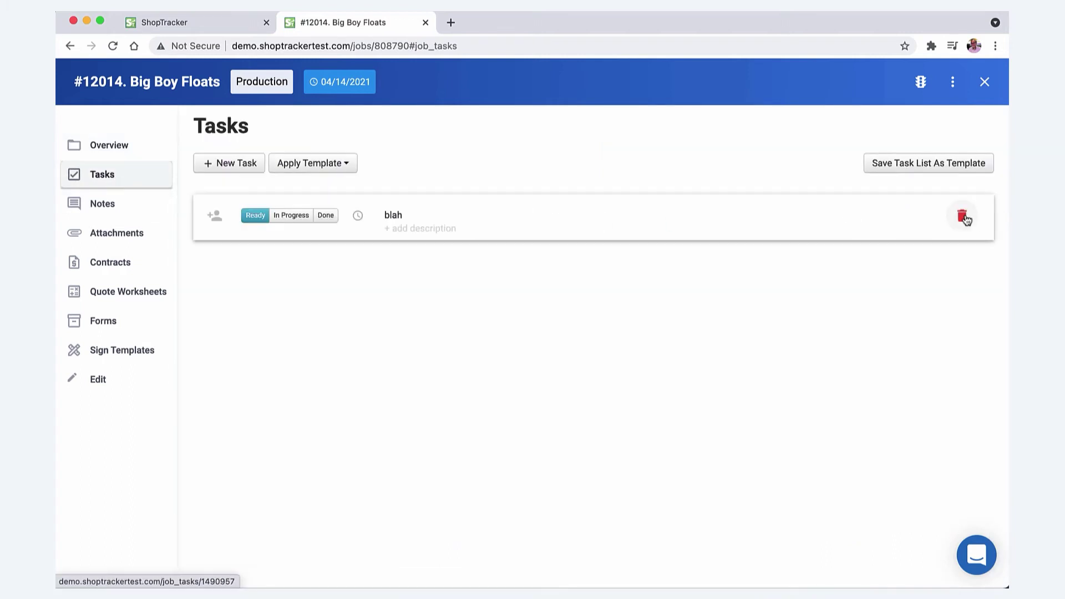
left_click(963, 217)
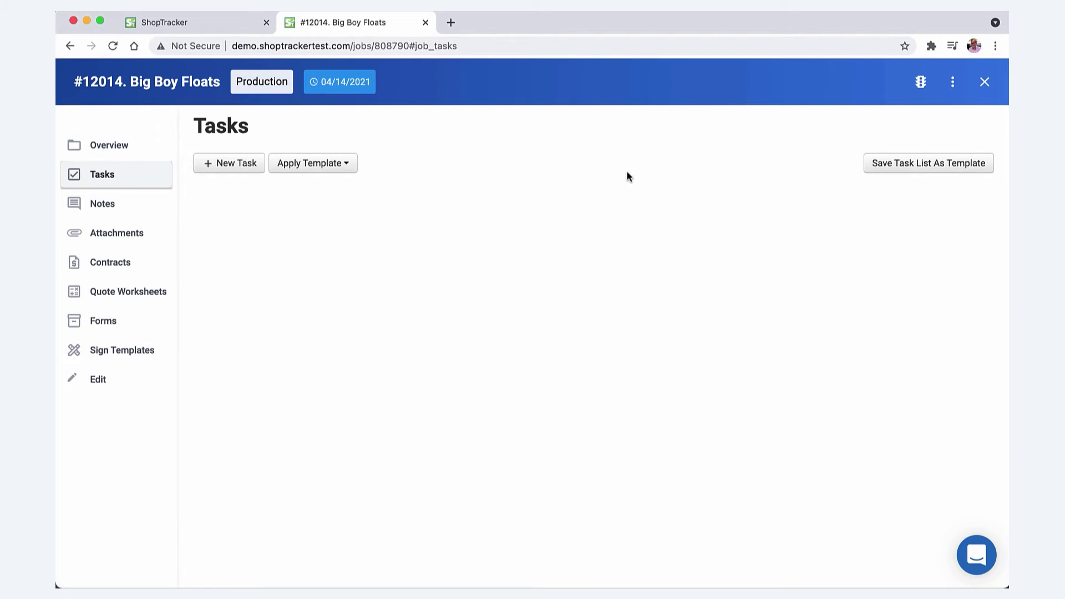
left_click(167, 23)
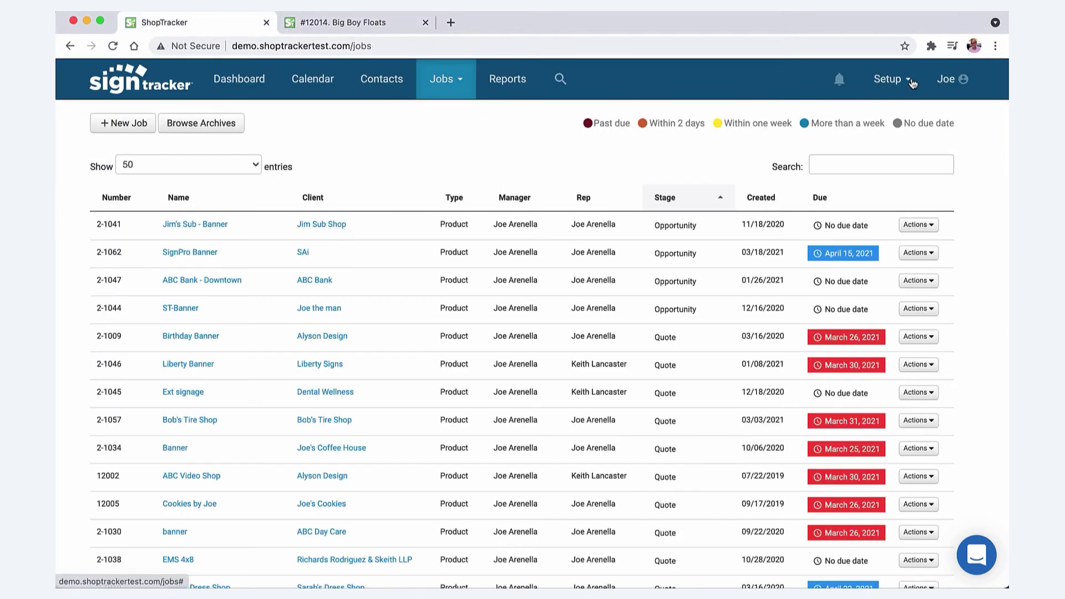
left_click(912, 82)
left_click(864, 145)
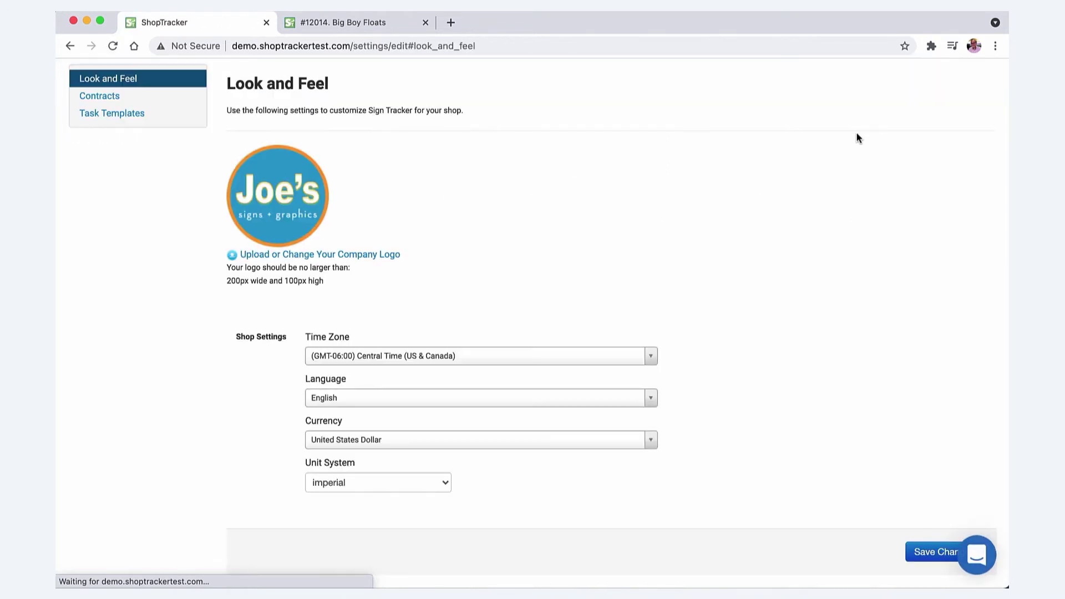
left_click(108, 117)
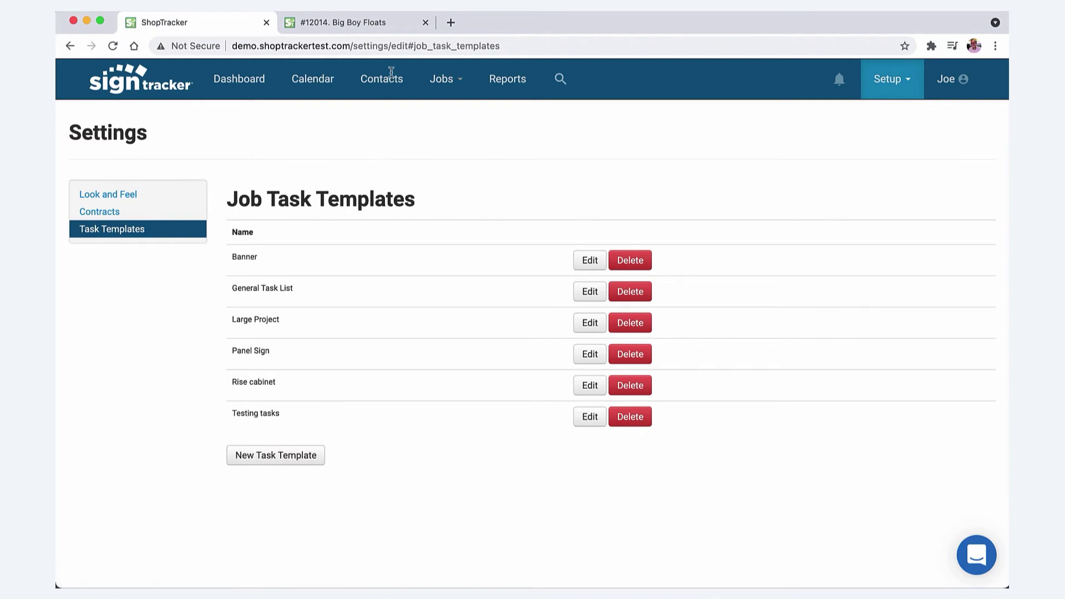
left_click(369, 26)
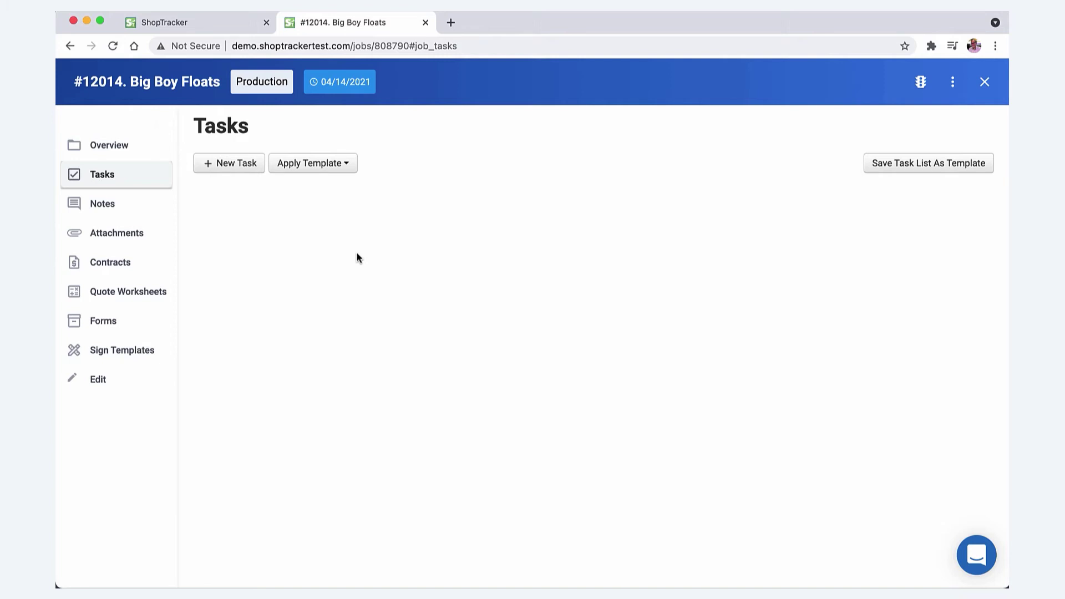
Try the Banner template and delete its four tasks, then apply the General Task List template
left_click(347, 169)
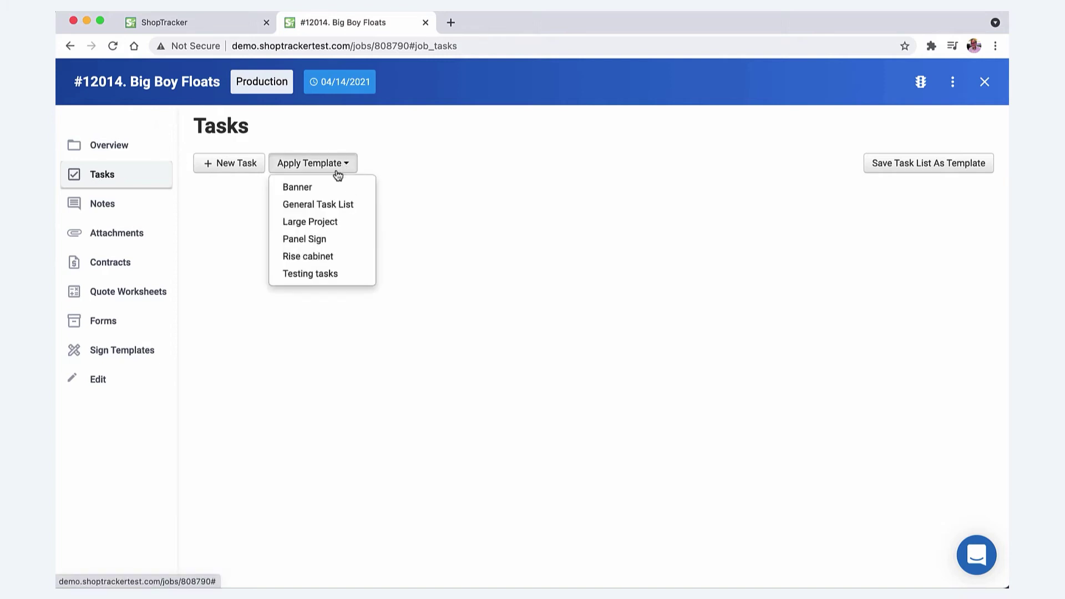
left_click(318, 189)
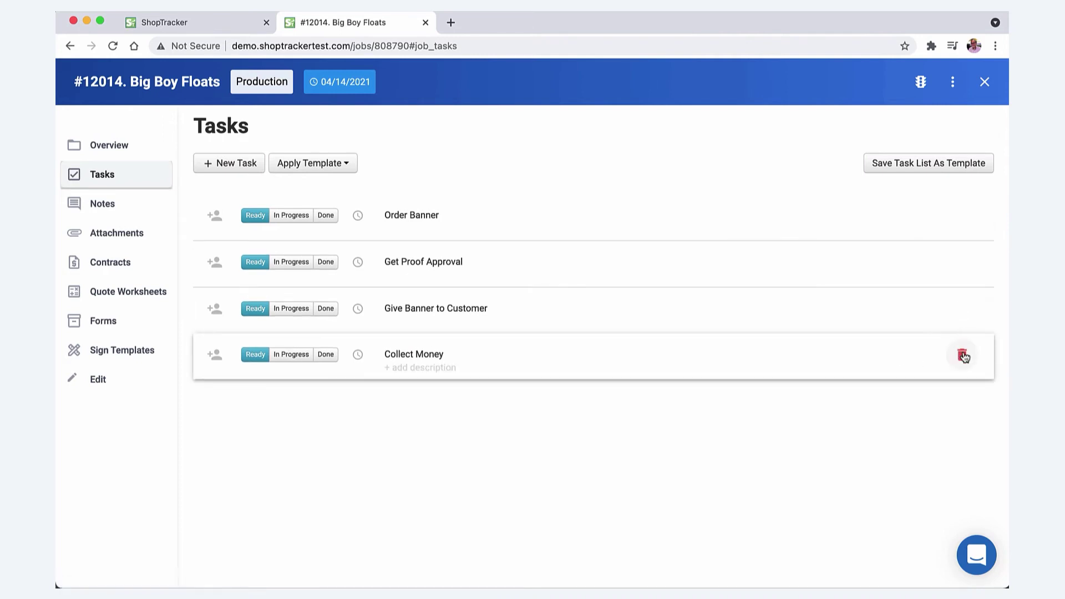
left_click_drag(964, 359, 962, 356)
left_click(962, 308)
left_click(963, 264)
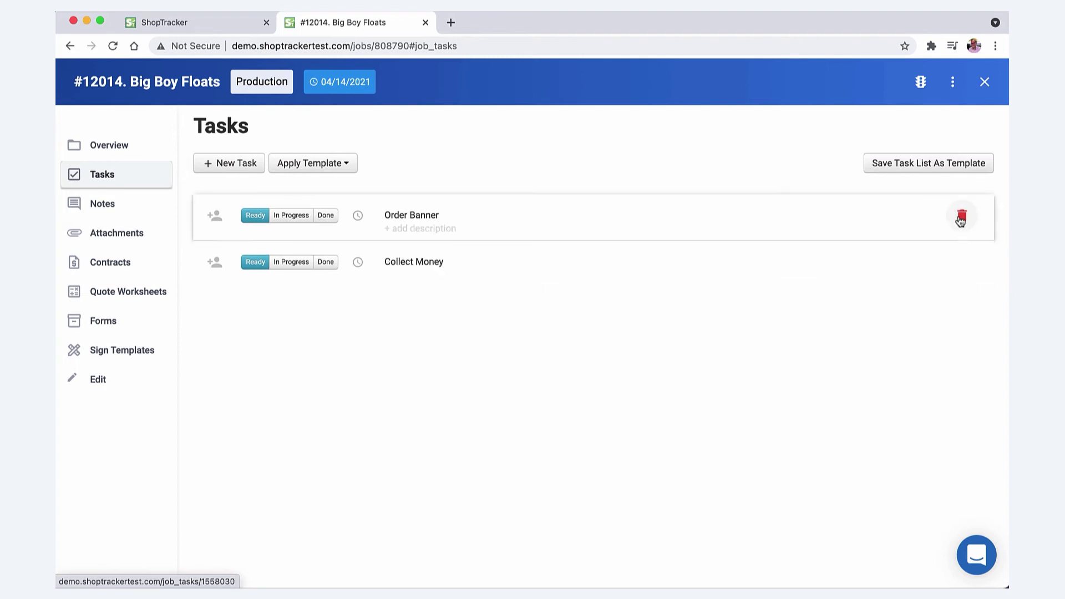
left_click(961, 217)
left_click(962, 219)
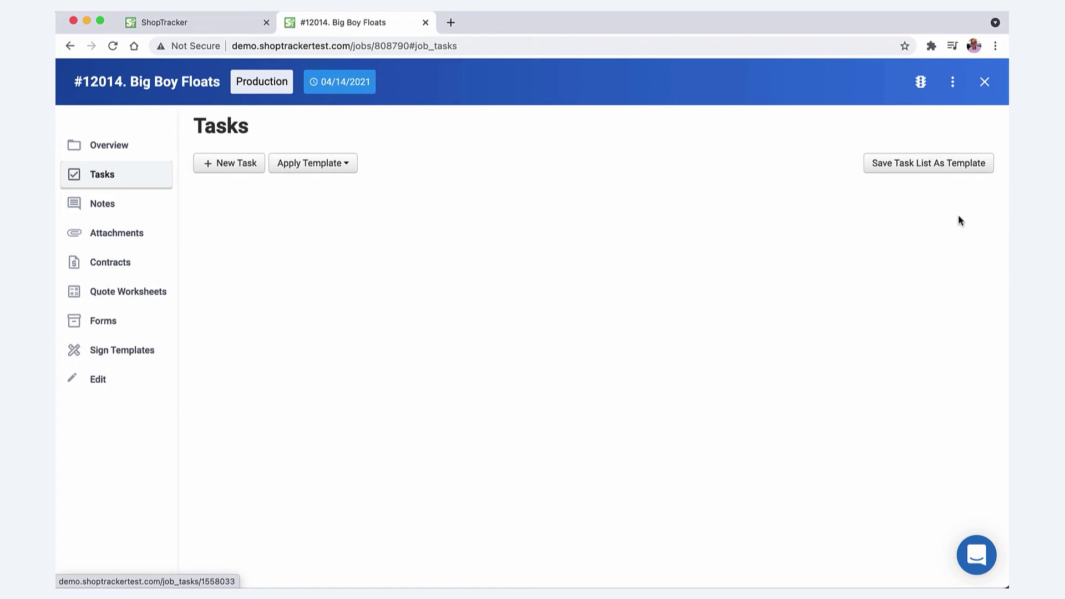
left_click(340, 163)
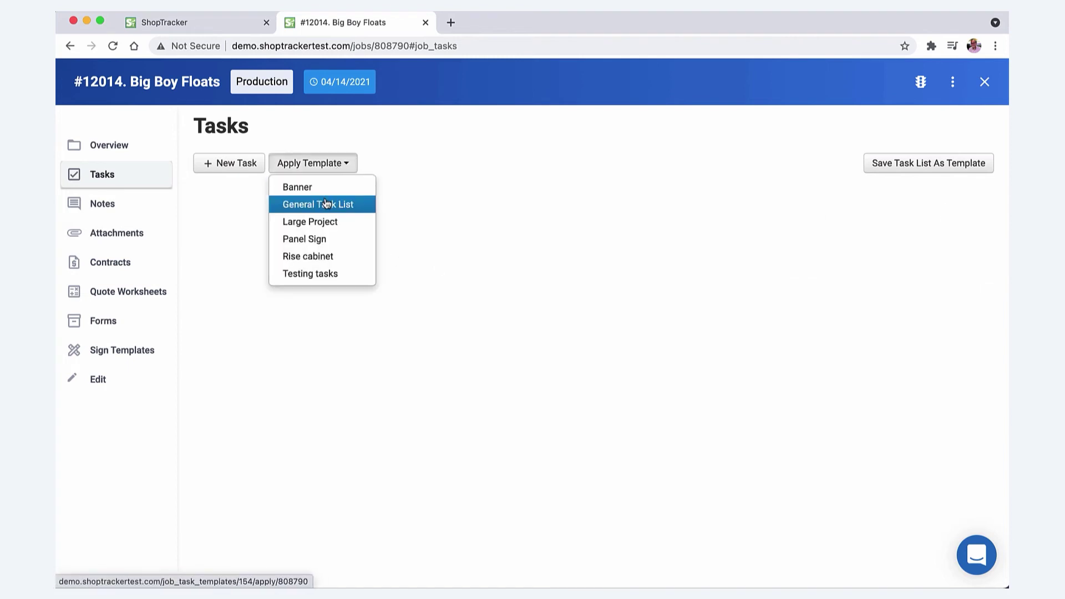
left_click(324, 221)
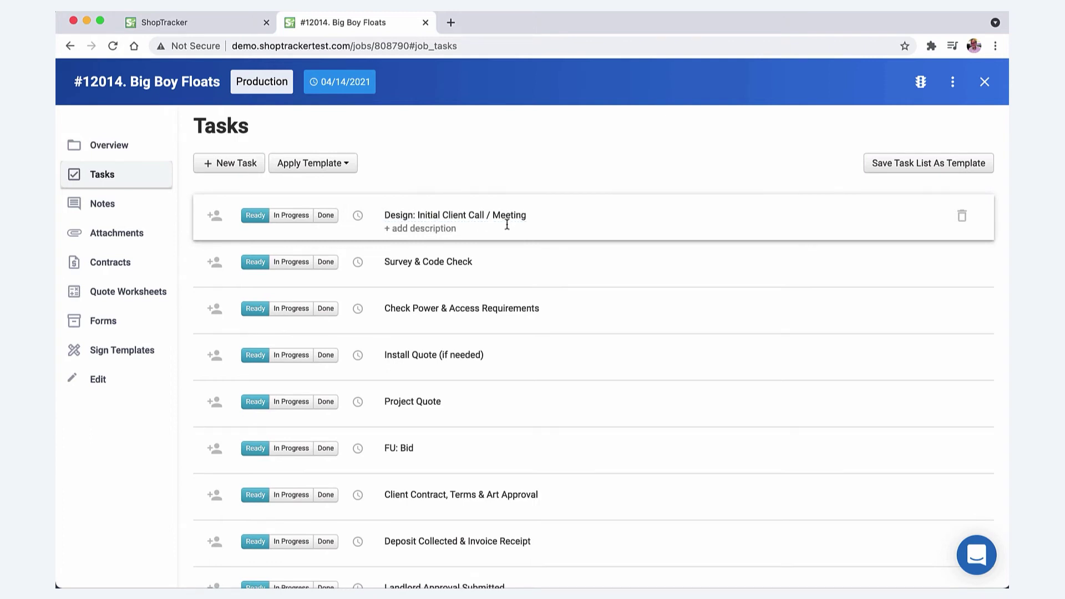
Assign the Initial Client Call task to an employee, due Apr 07, with description 'se'
left_click(215, 215)
left_click(231, 215)
left_click(233, 222)
left_click(316, 211)
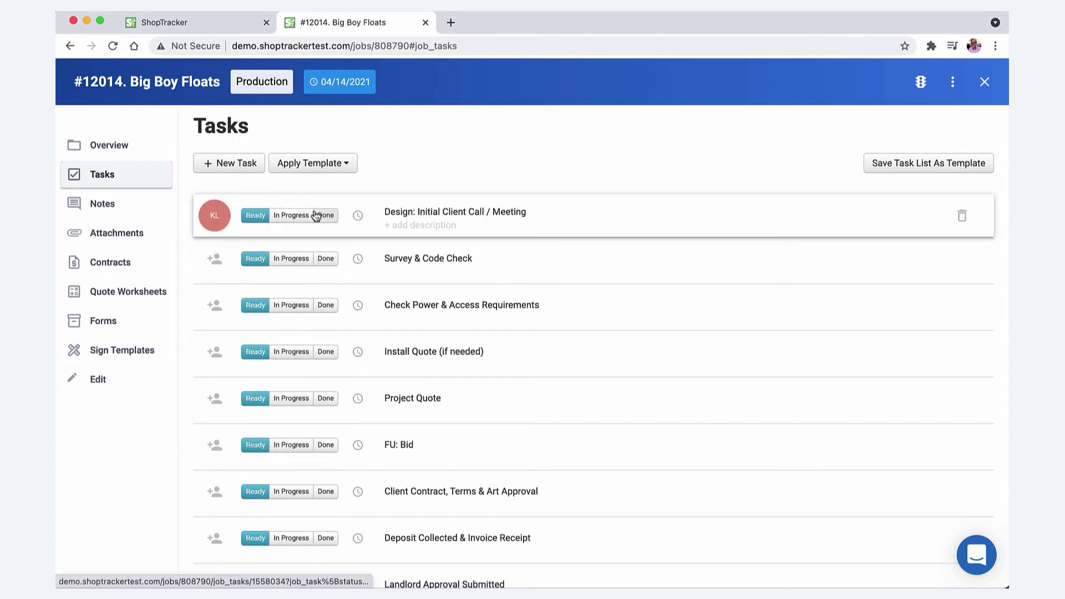
left_click(358, 215)
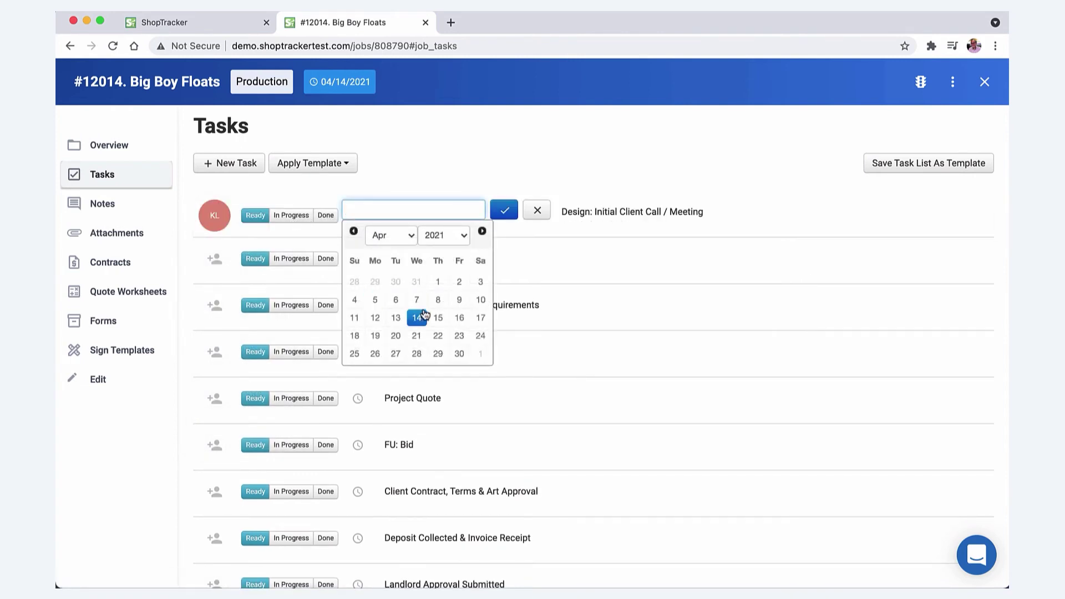
left_click(417, 300)
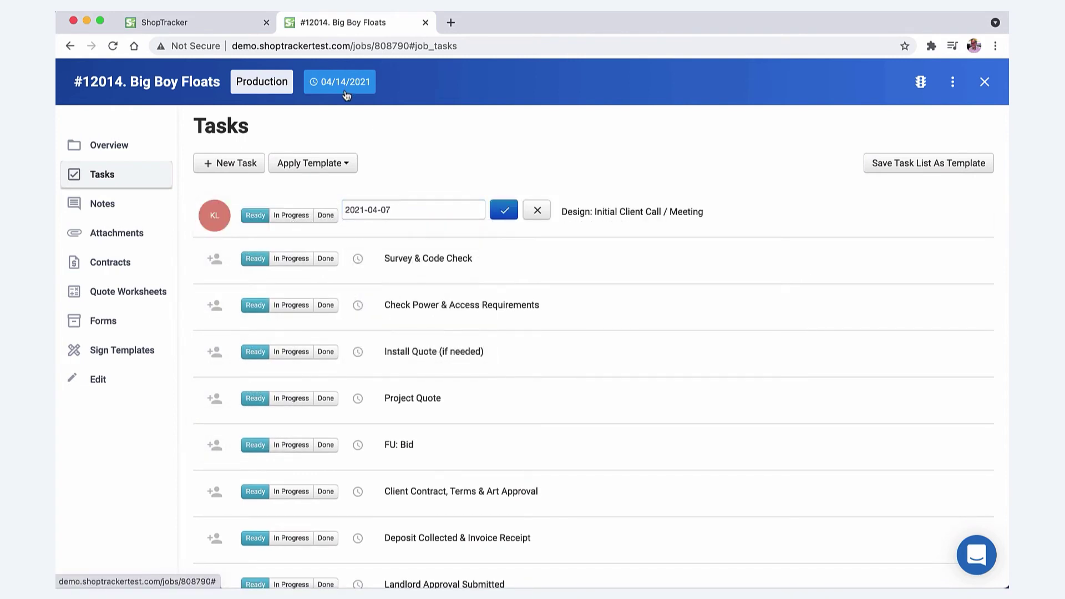
left_click(504, 210)
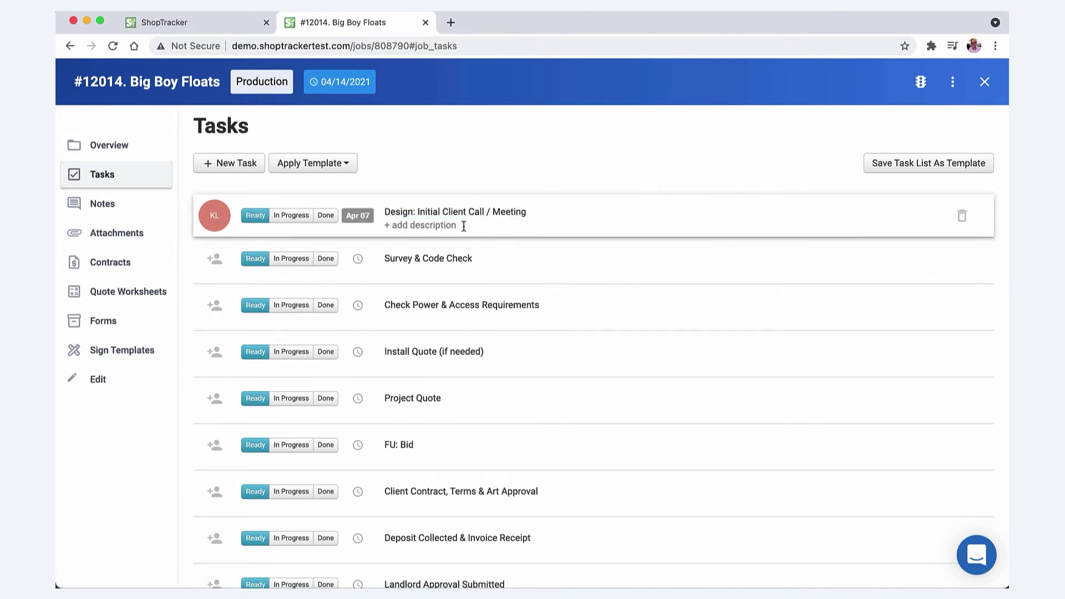
left_click(438, 226)
type("see joe")
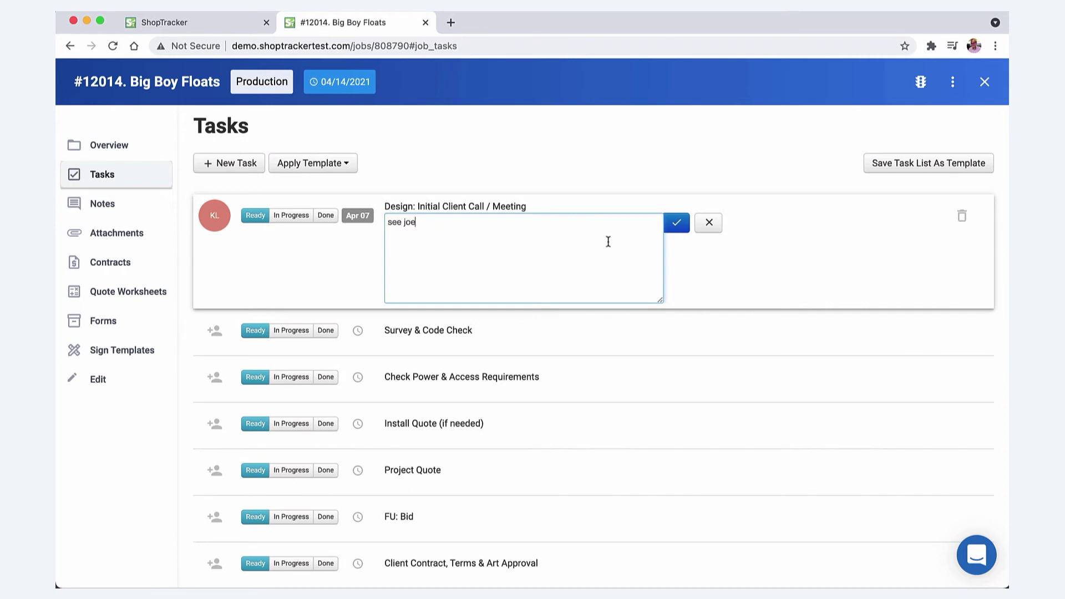
left_click(675, 223)
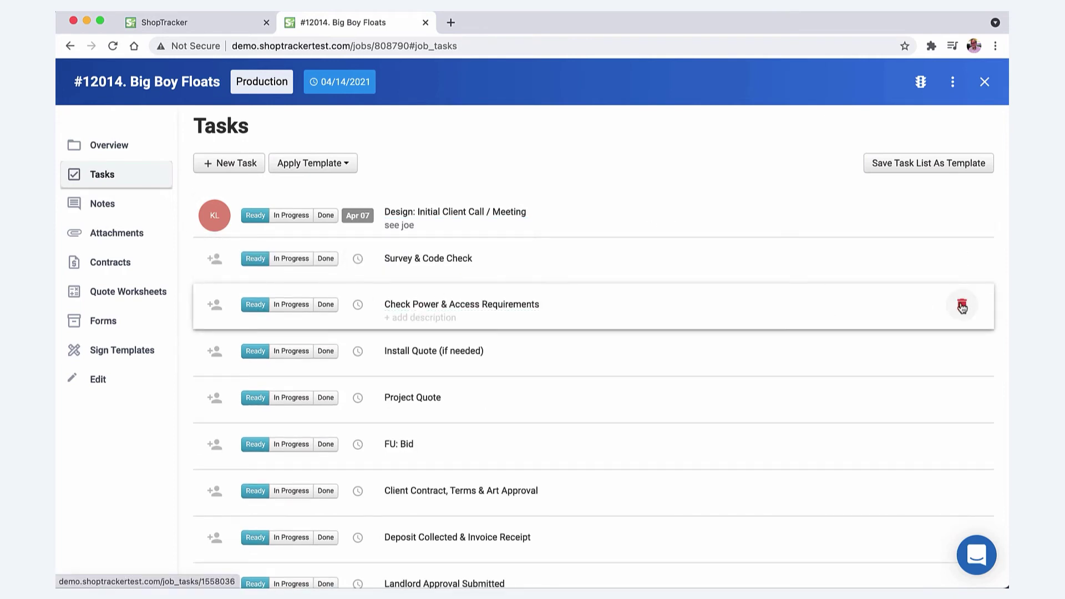
Delete Check Power & Access Requirements and move Project Quote above Install Quote, discarding a new-task form
left_click(963, 307)
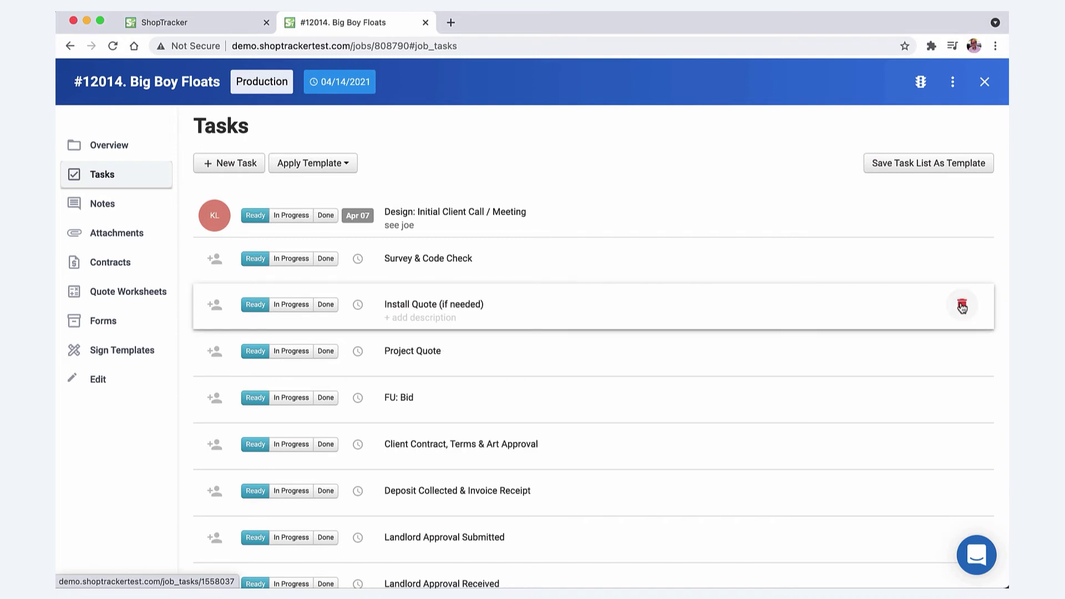
left_click_drag(651, 373, 645, 304)
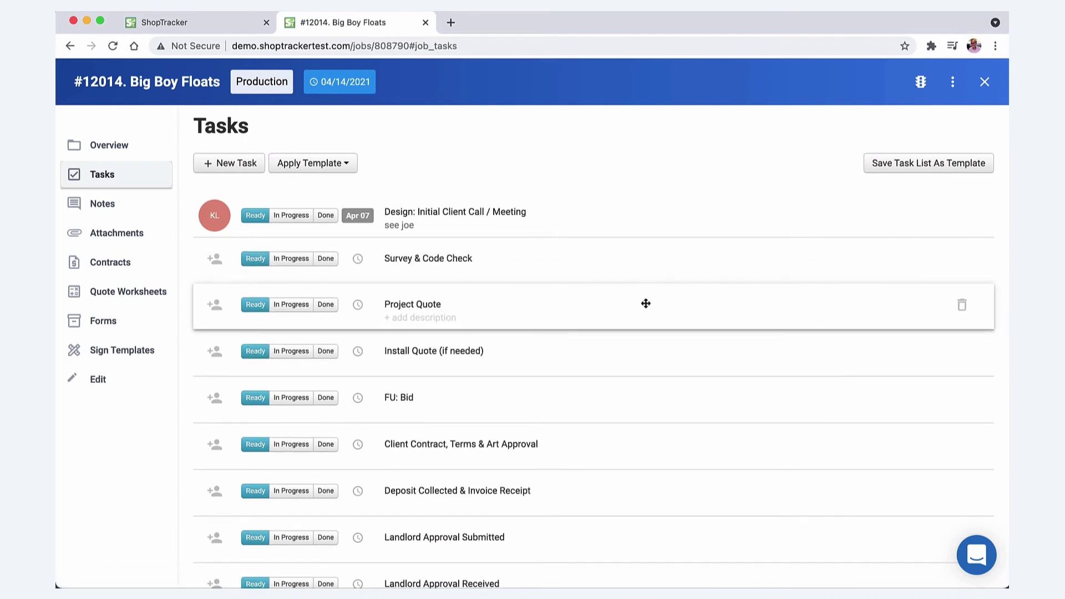
left_click(231, 165)
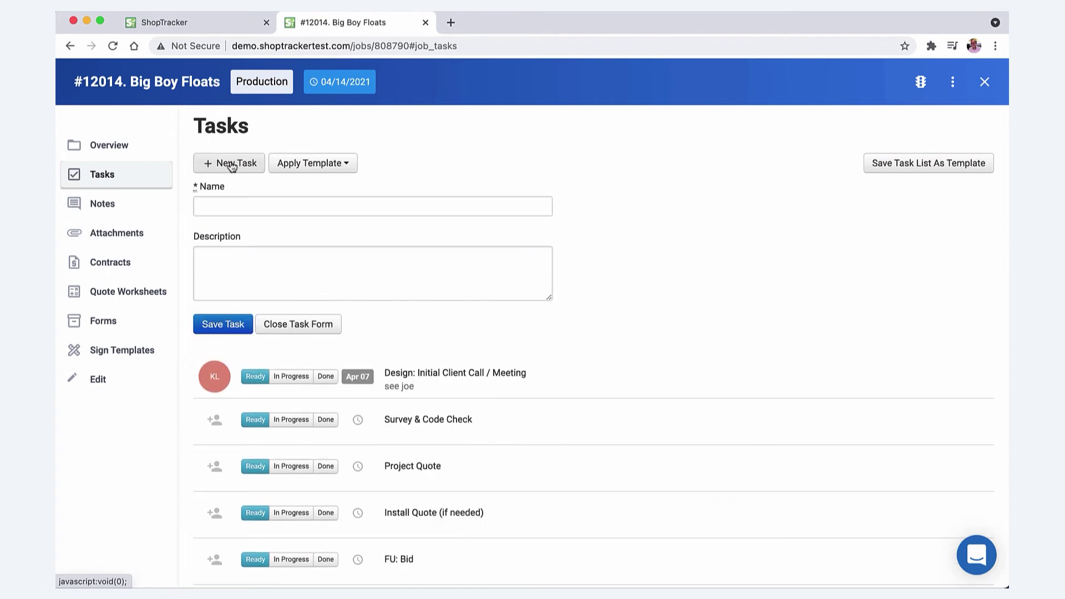
left_click(272, 326)
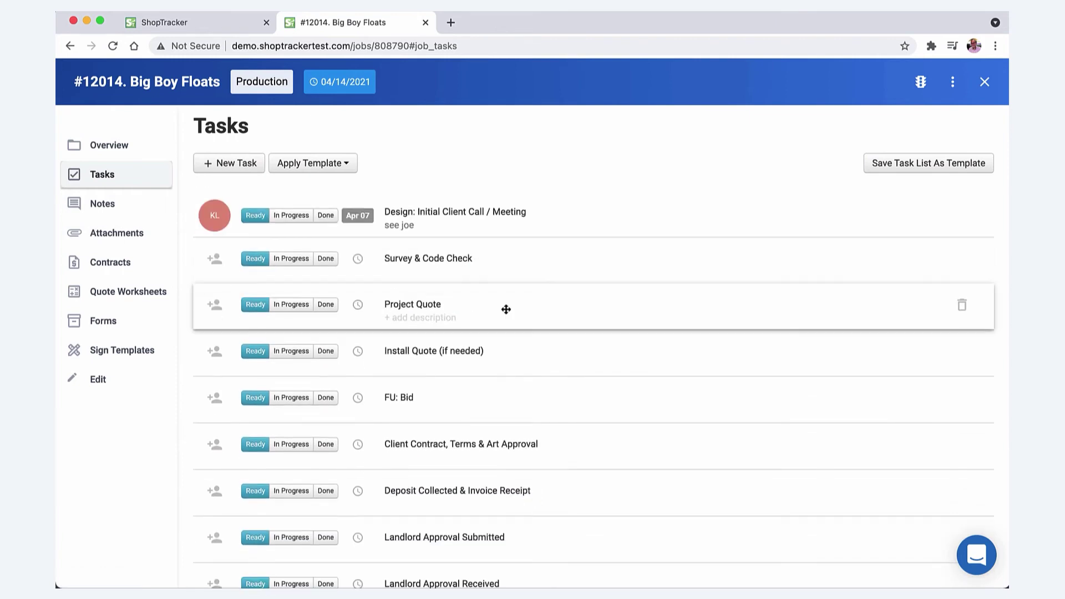
Open Jobs > Job Tasks in a new tab and move it into second place
left_click(194, 22)
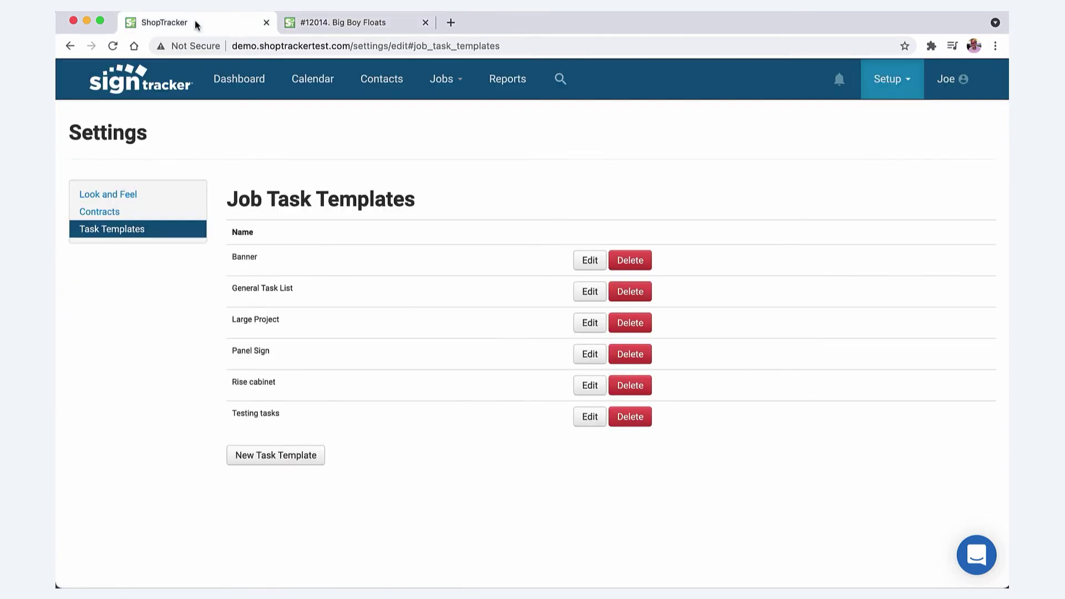
left_click(449, 93)
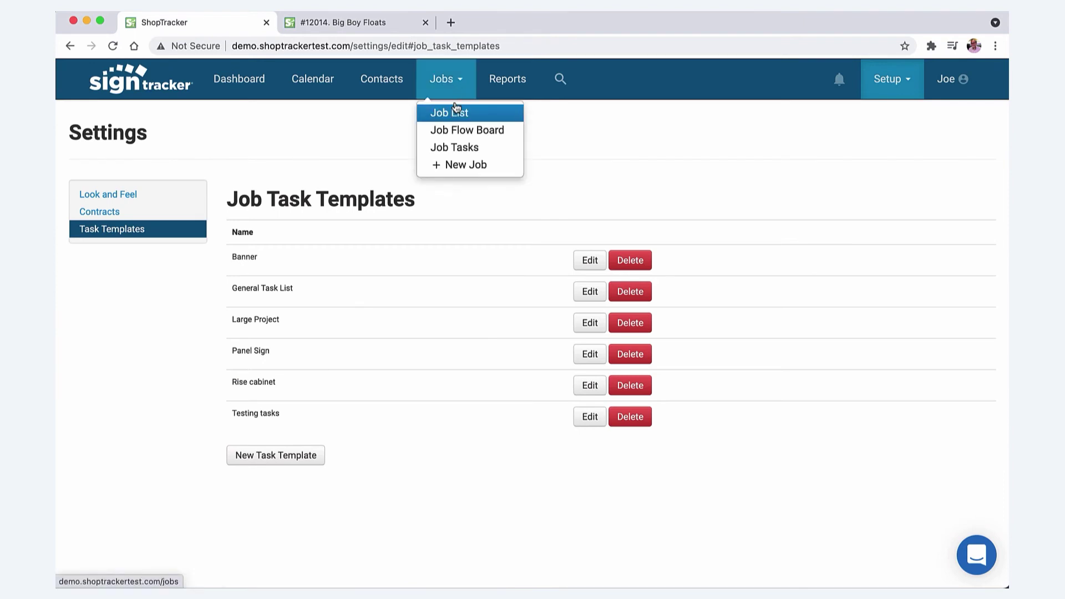
left_click(451, 108)
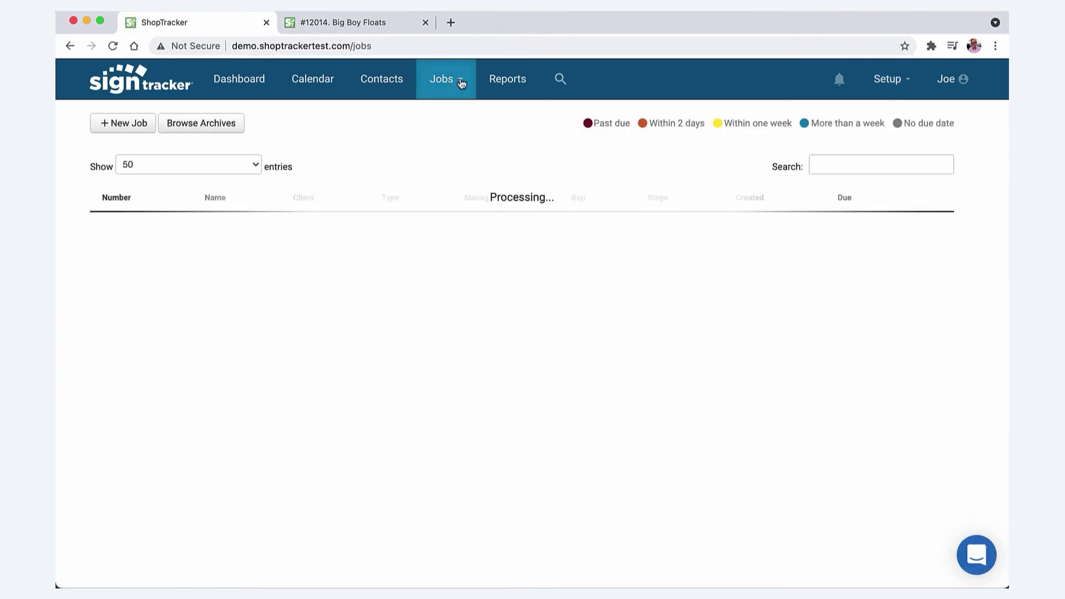
left_click(461, 94)
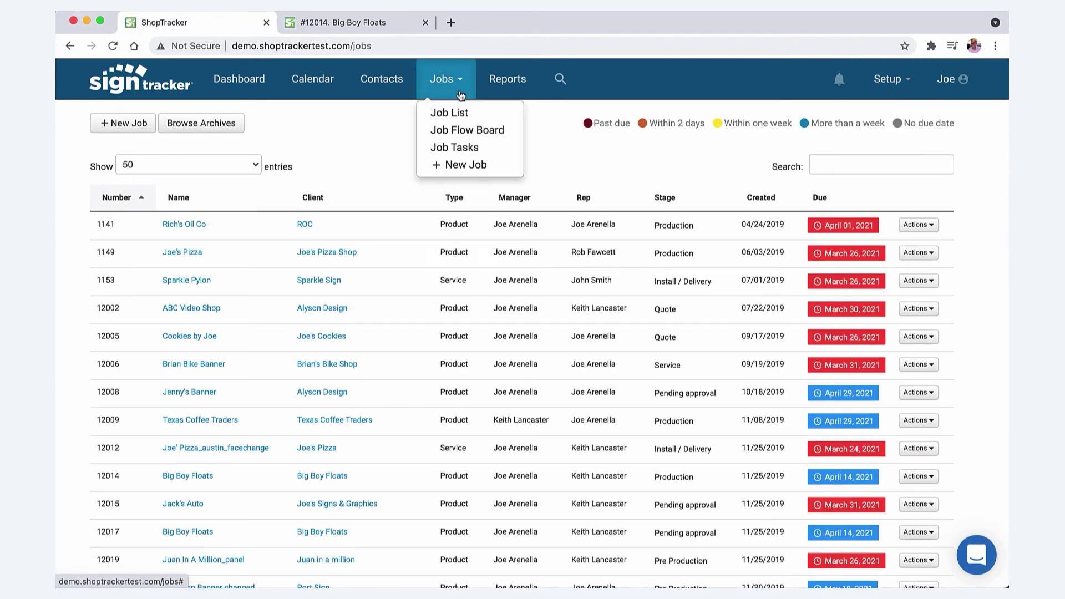
left_click(456, 148, "super")
left_click_drag(512, 22, 374, 25)
Review the employee, scheduled-time and status filters, keeping one employee's not-done tasks at any time
scroll(288, 278, "down", 1)
scroll(288, 278, "down", 10)
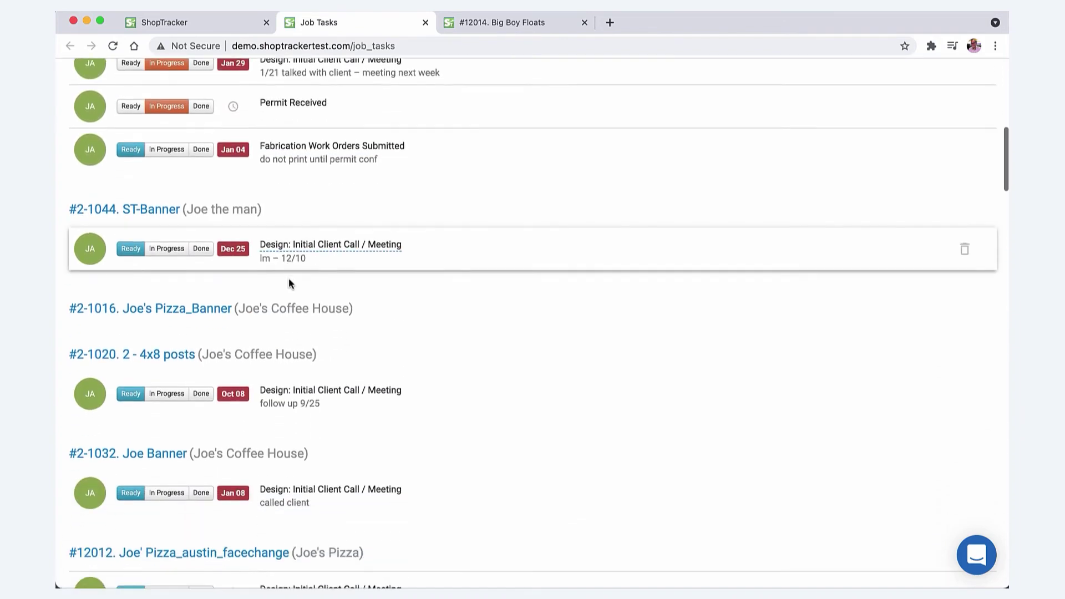
scroll(288, 278, "down", 5)
scroll(289, 278, "up", 15)
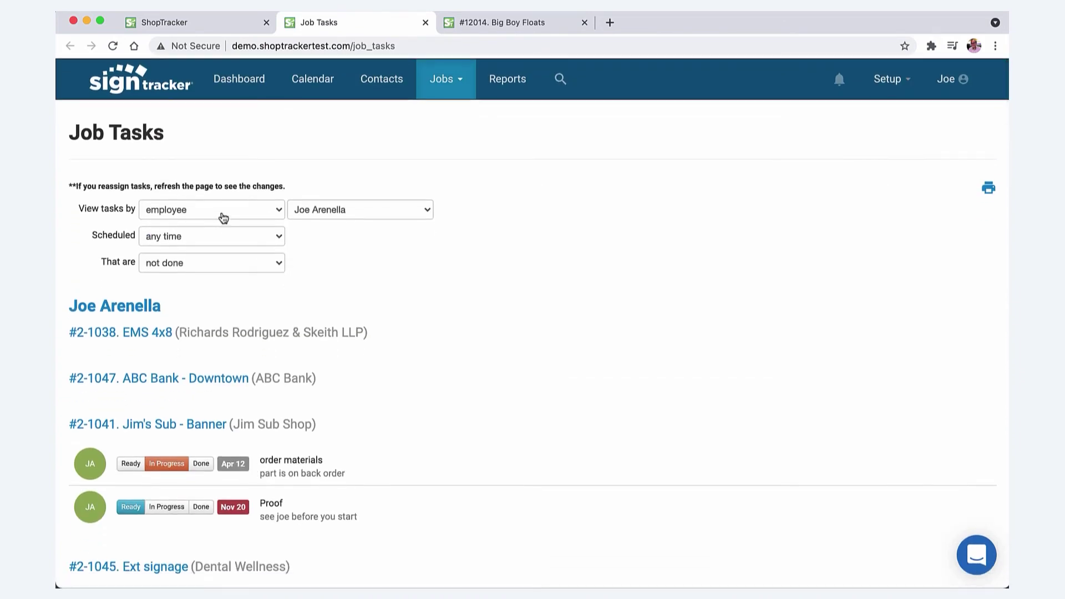
left_click(351, 211)
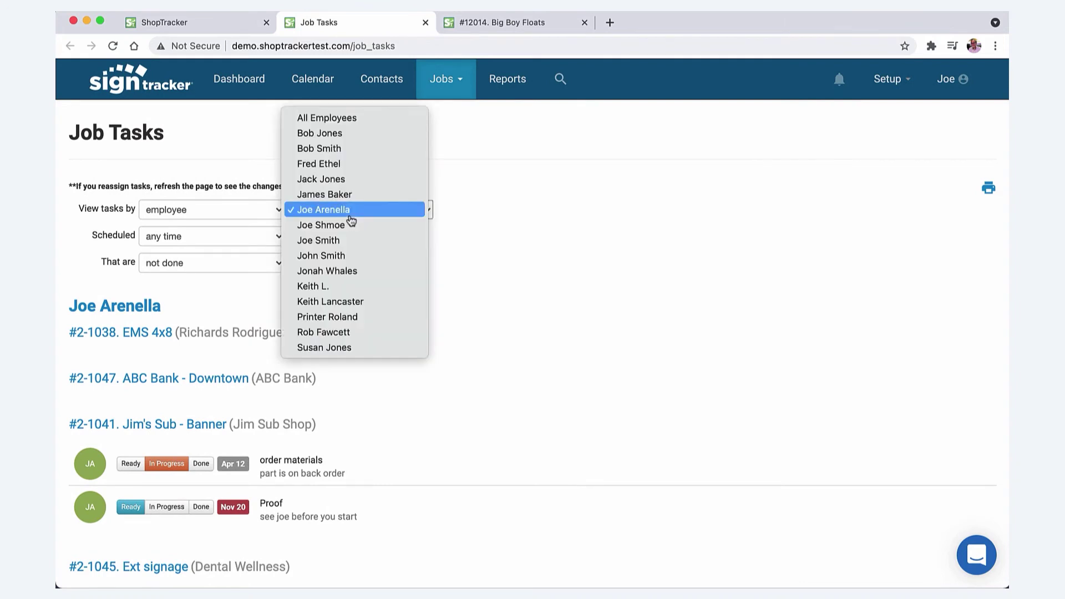
left_click(537, 226)
left_click(251, 241)
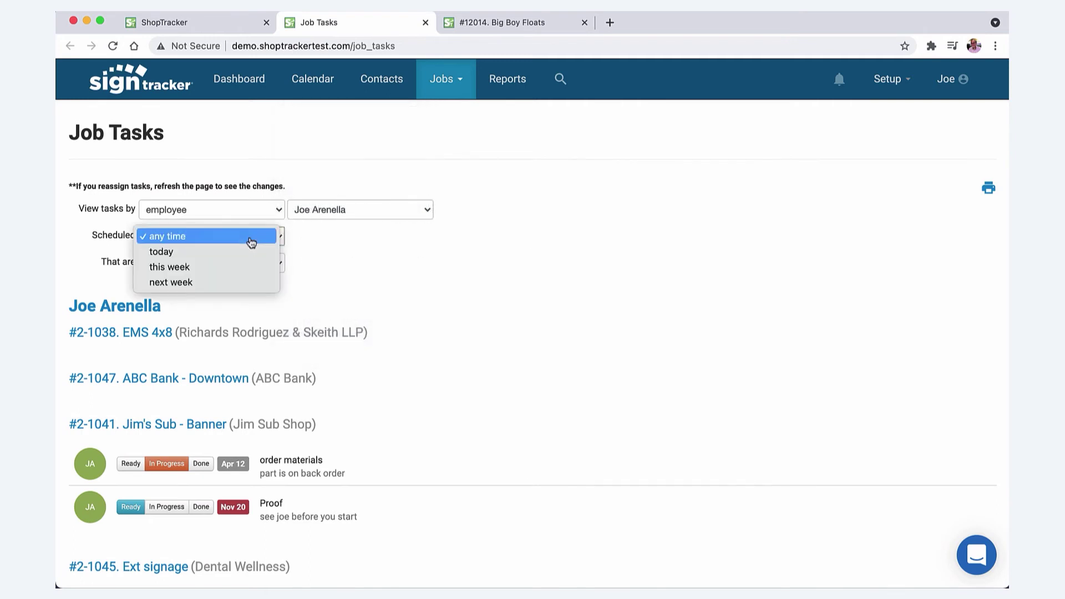
left_click(394, 261)
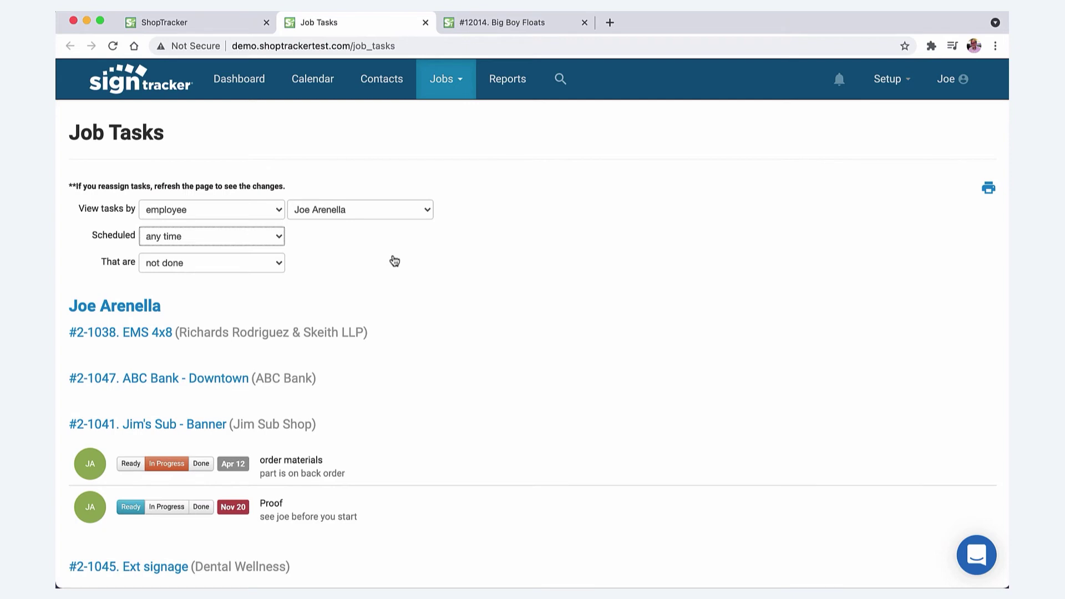
left_click(247, 238)
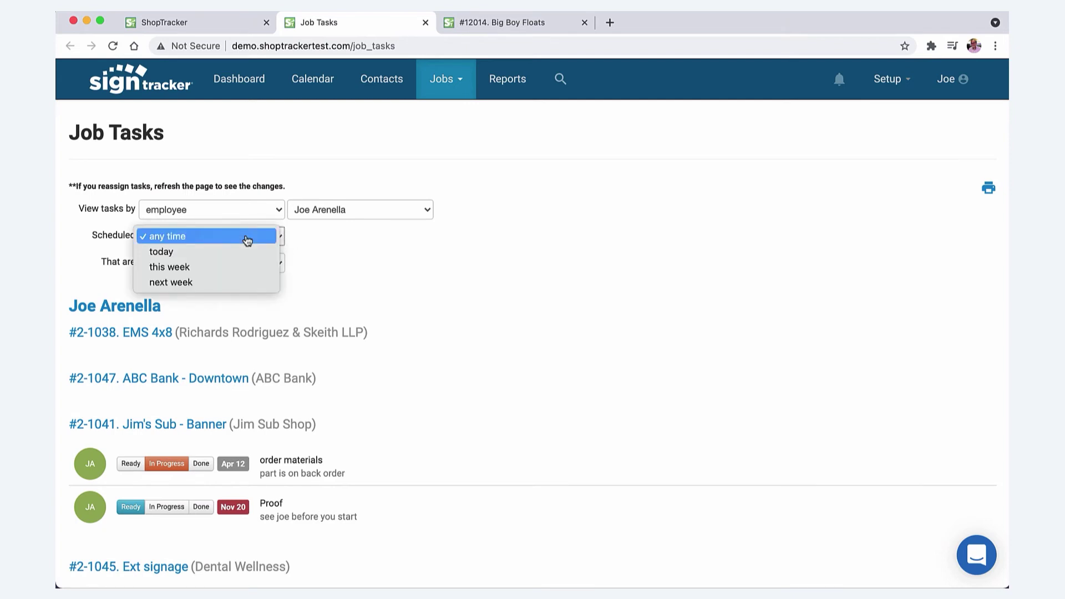
left_click(412, 268)
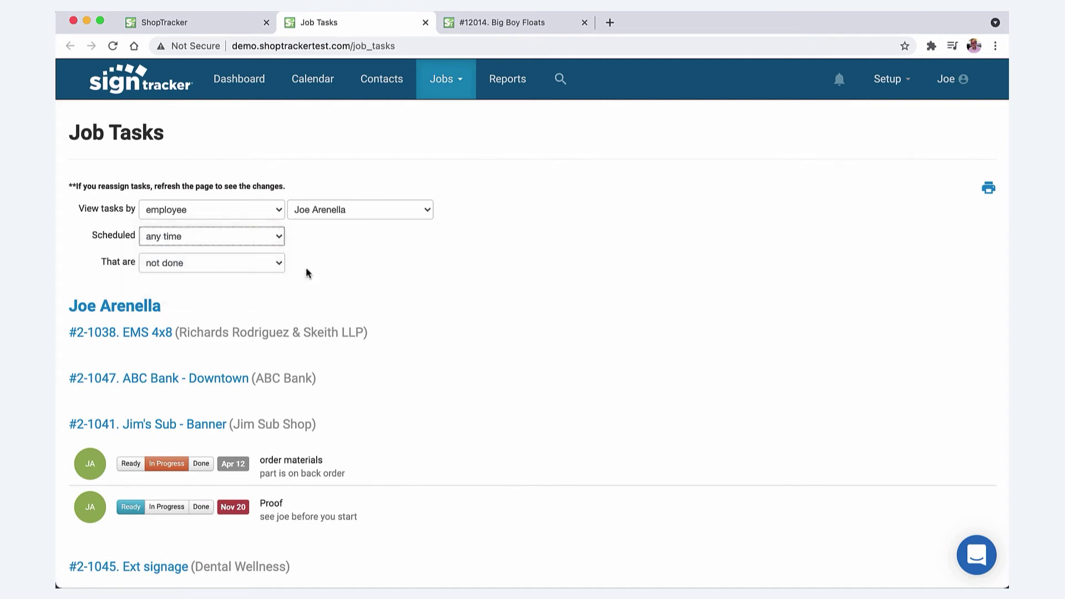
left_click(245, 264)
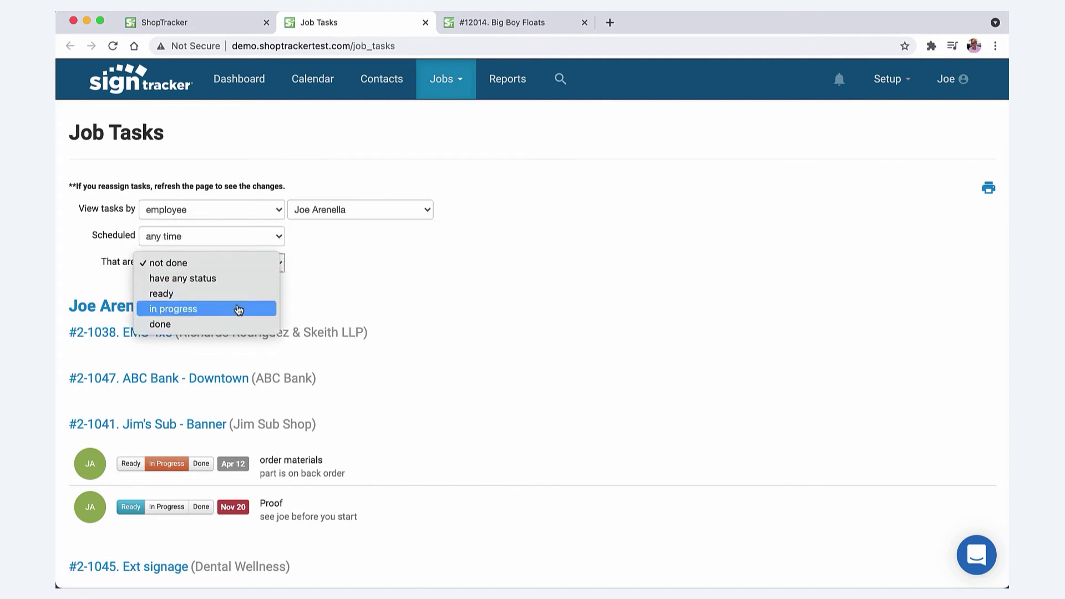
left_click(445, 280)
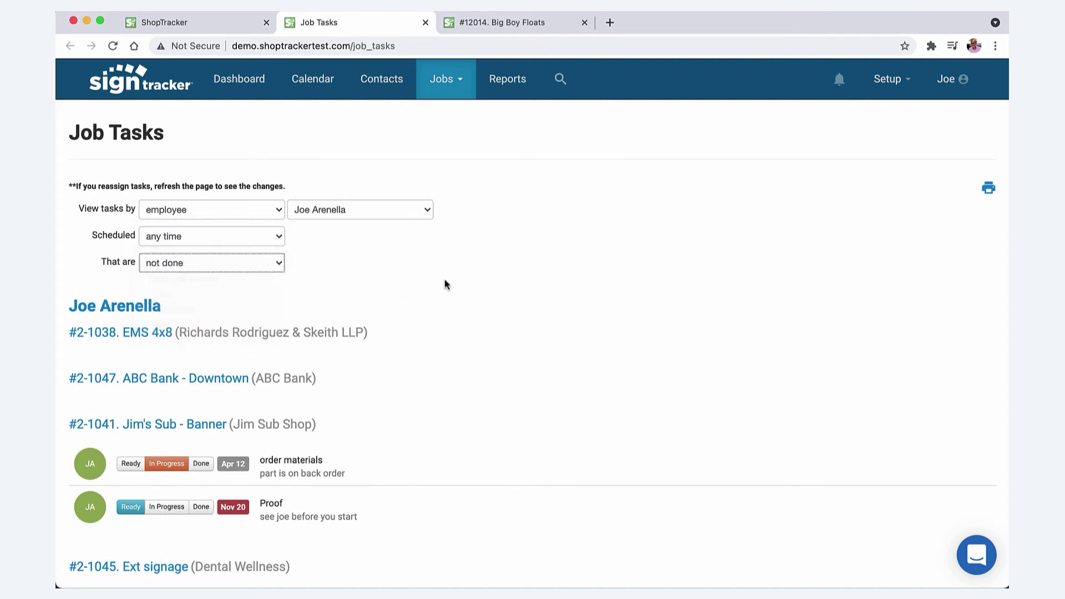
Group the Job Tasks list by job and scroll through it back to #1141 Rich's Oil Co
left_click(245, 211)
left_click(243, 194)
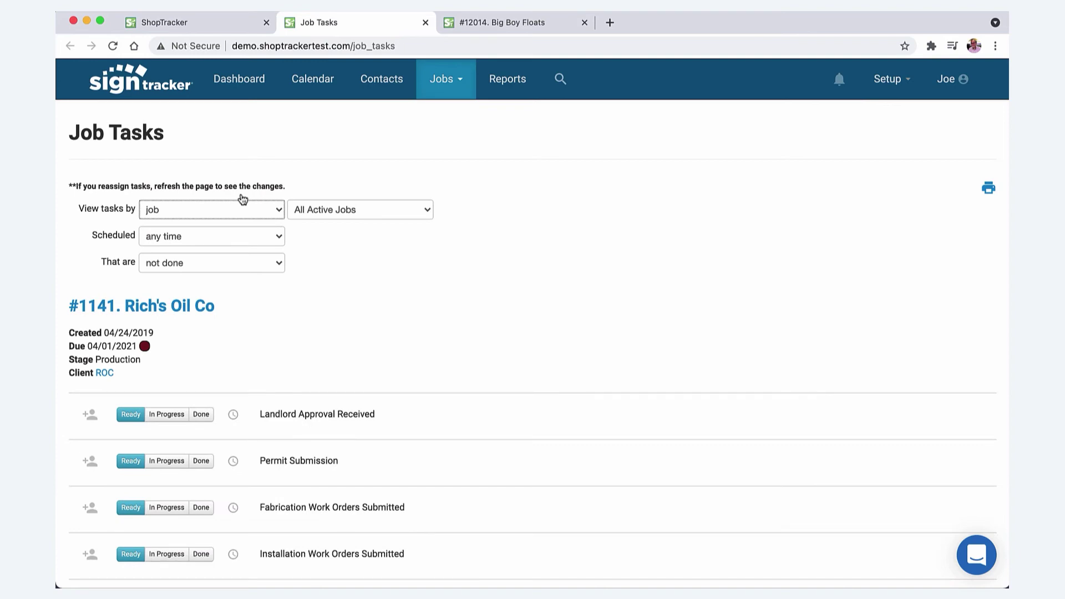
scroll(333, 306, "down", 6)
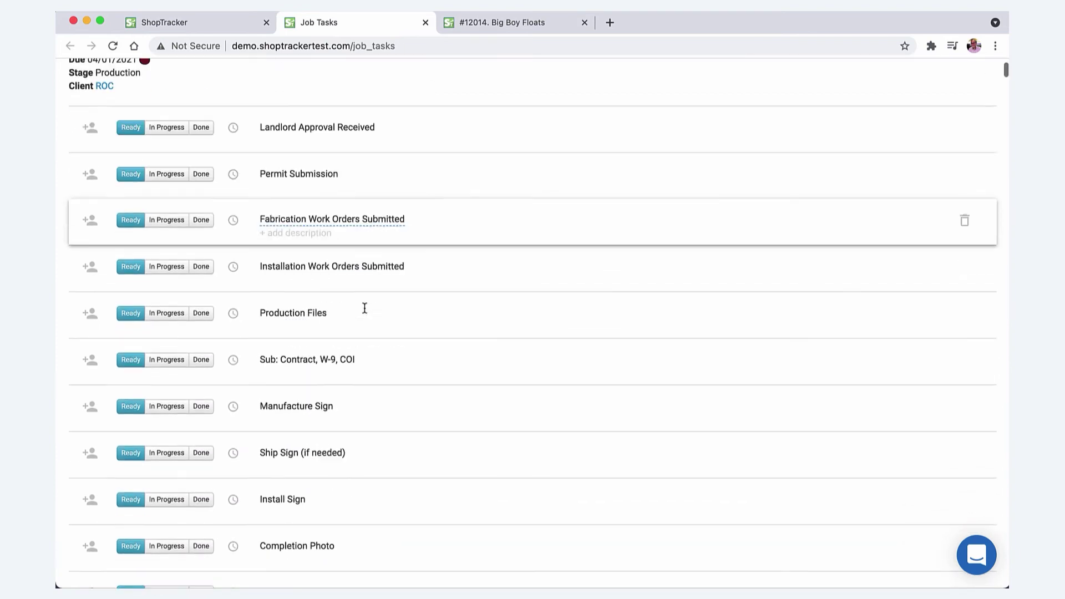
scroll(365, 308, "down", 10)
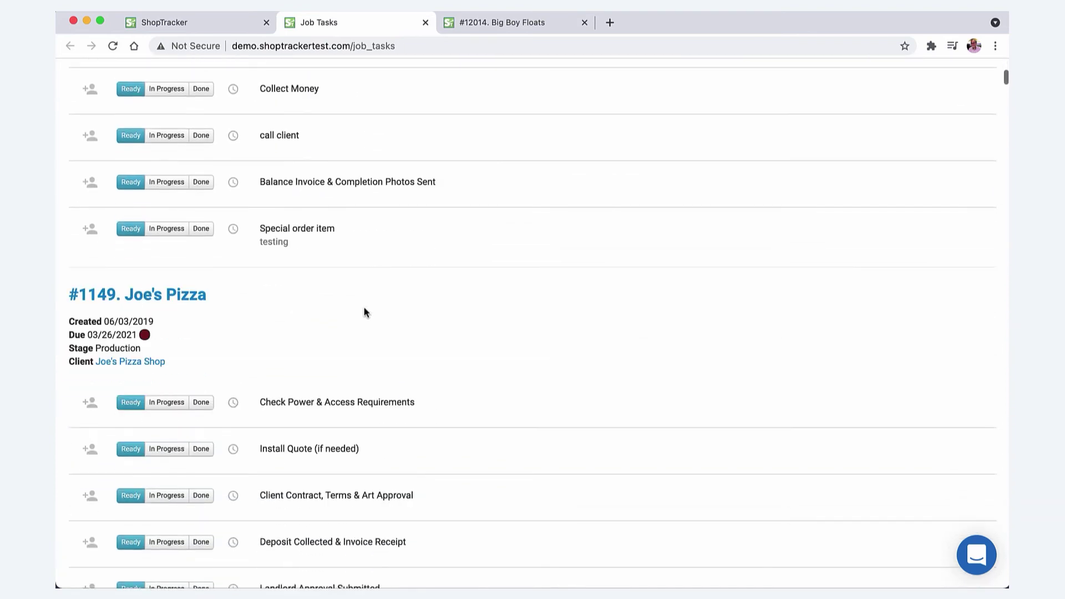
scroll(365, 311, "down", 11)
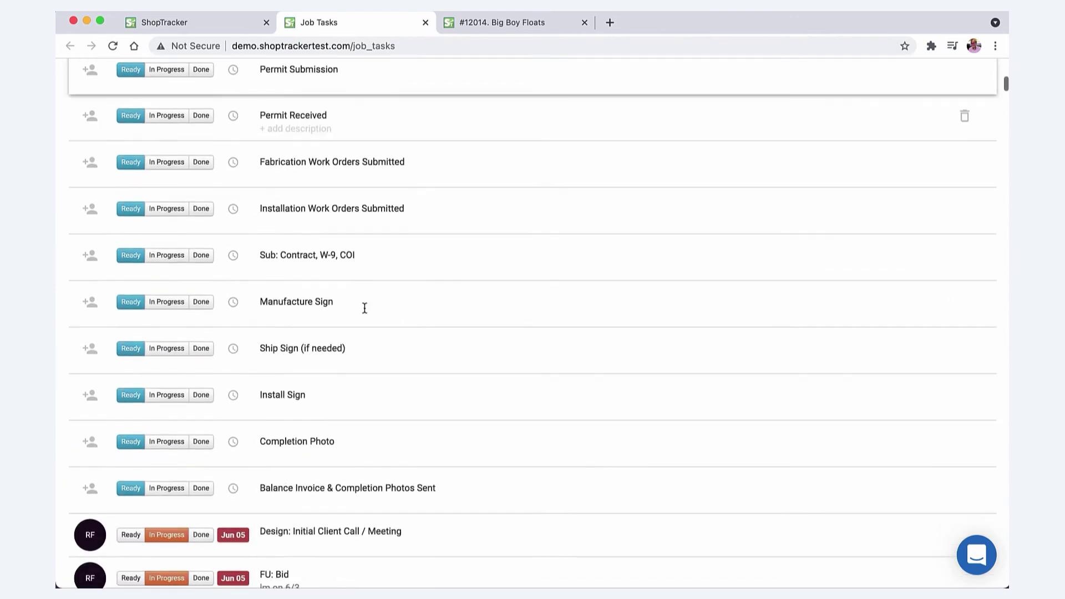
scroll(364, 309, "down", 5)
scroll(365, 308, "up", 3)
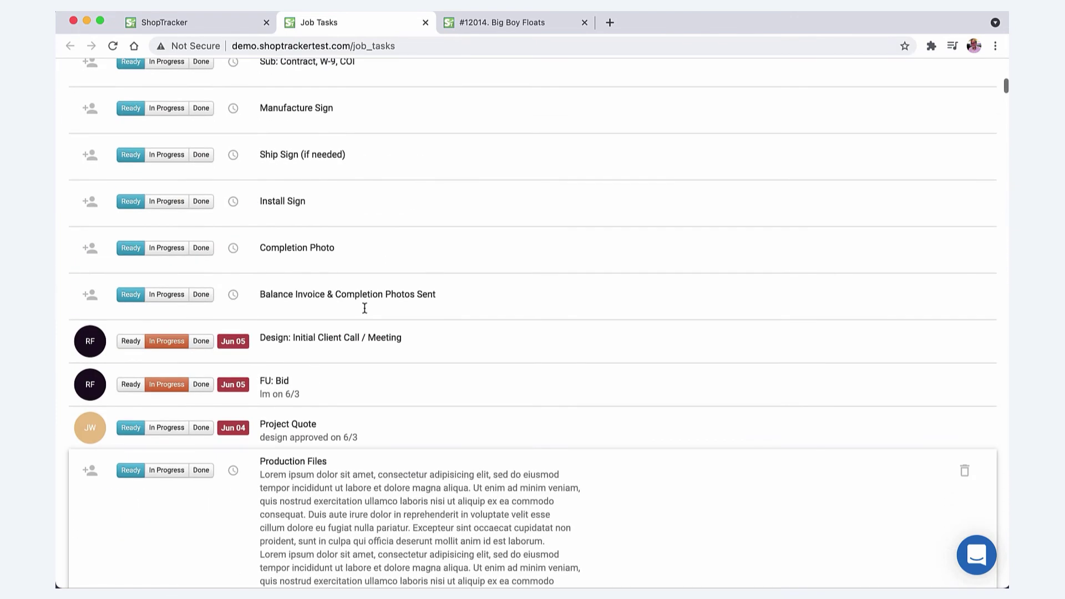
scroll(189, 344, "up", 8)
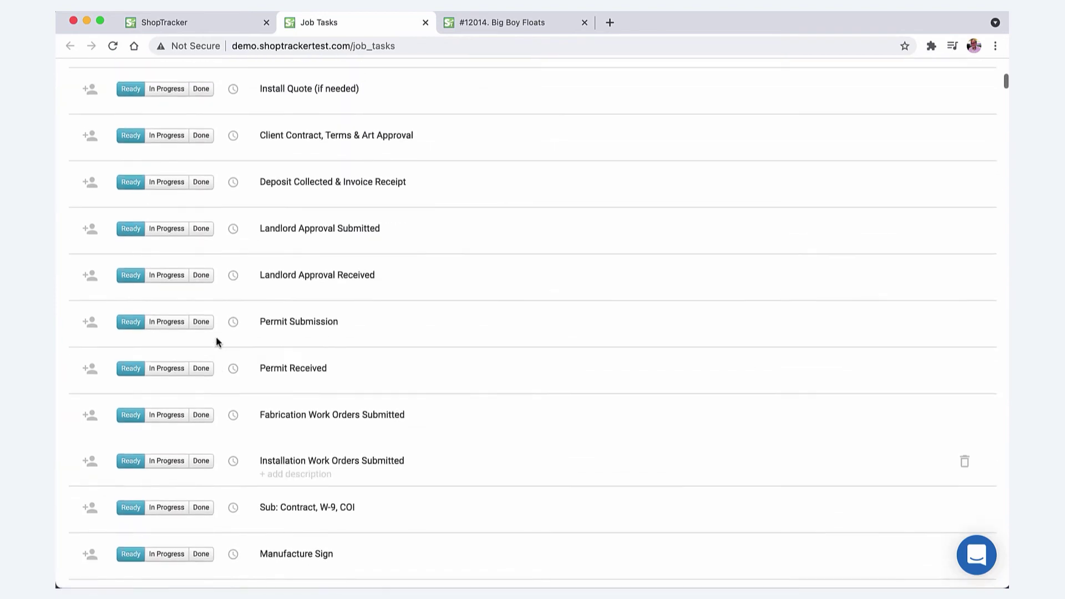
scroll(216, 341, "up", 6)
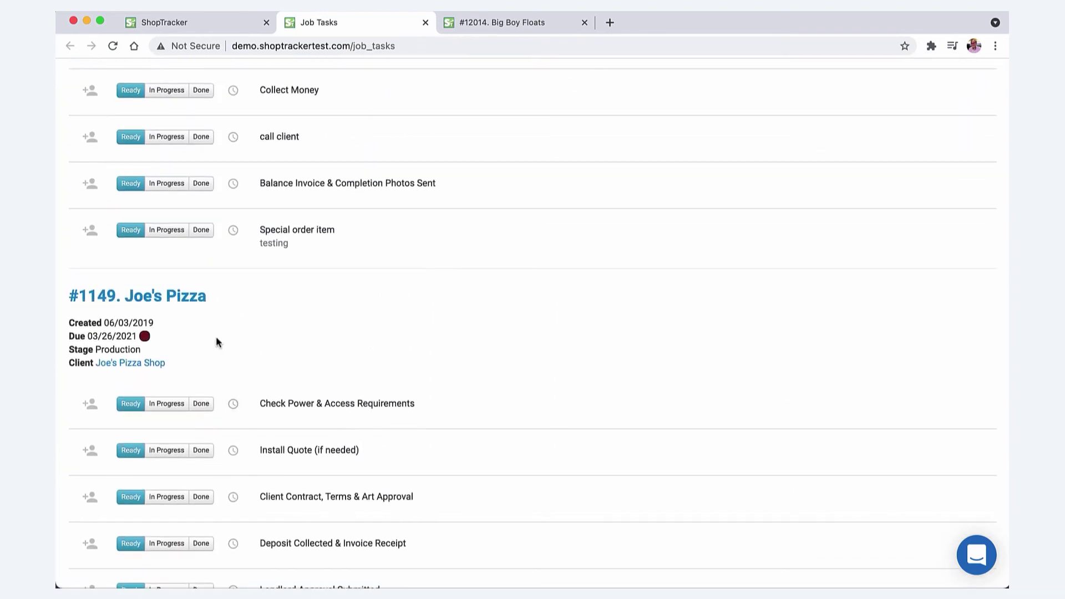
scroll(216, 341, "up", 15)
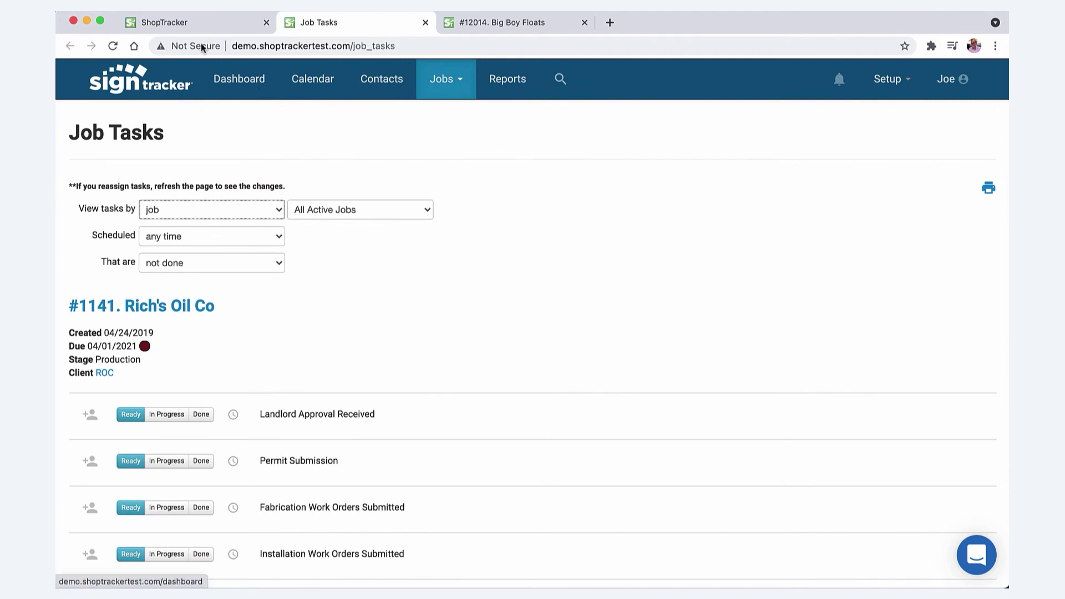
Go to the #12014 Big Boy Floats tab, read its Notes, then show Attachments with baseline-phone.svg
left_click(190, 18)
left_click(388, 24)
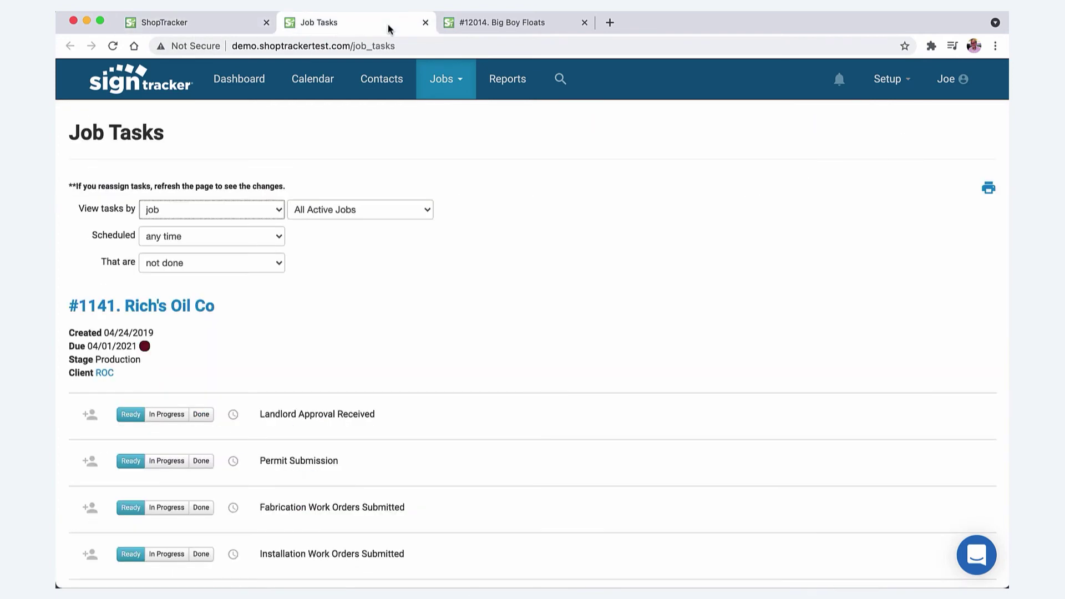
left_click(189, 23)
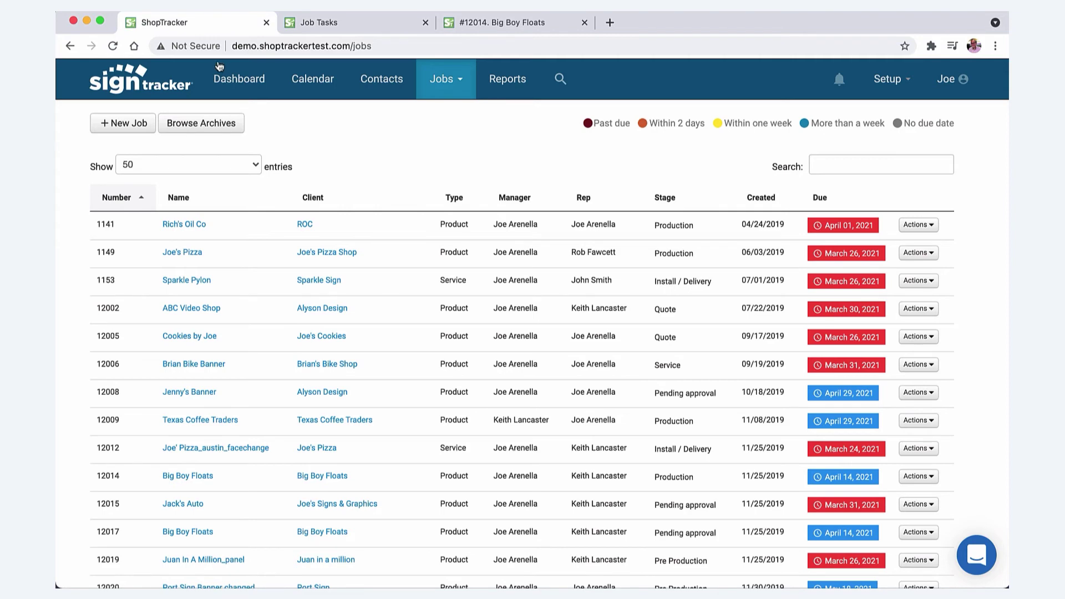
left_click(514, 22)
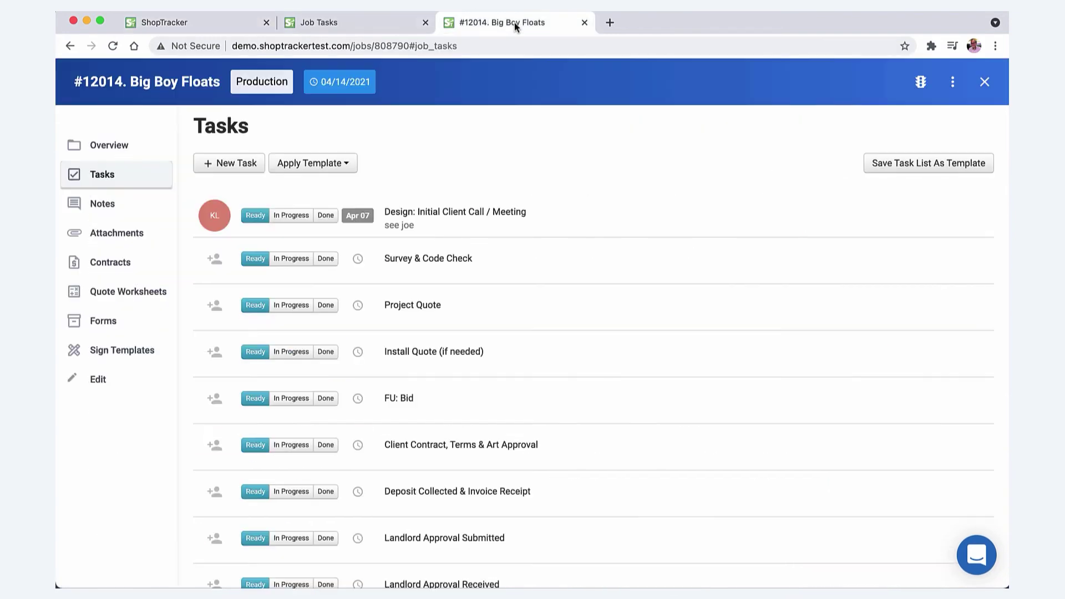
left_click(103, 206)
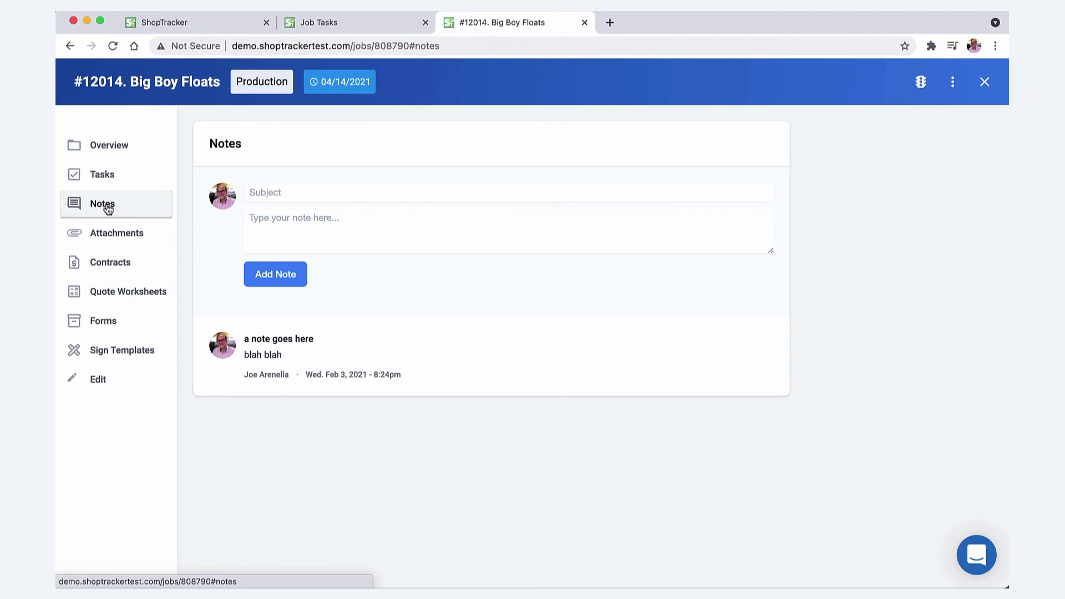
left_click(110, 235)
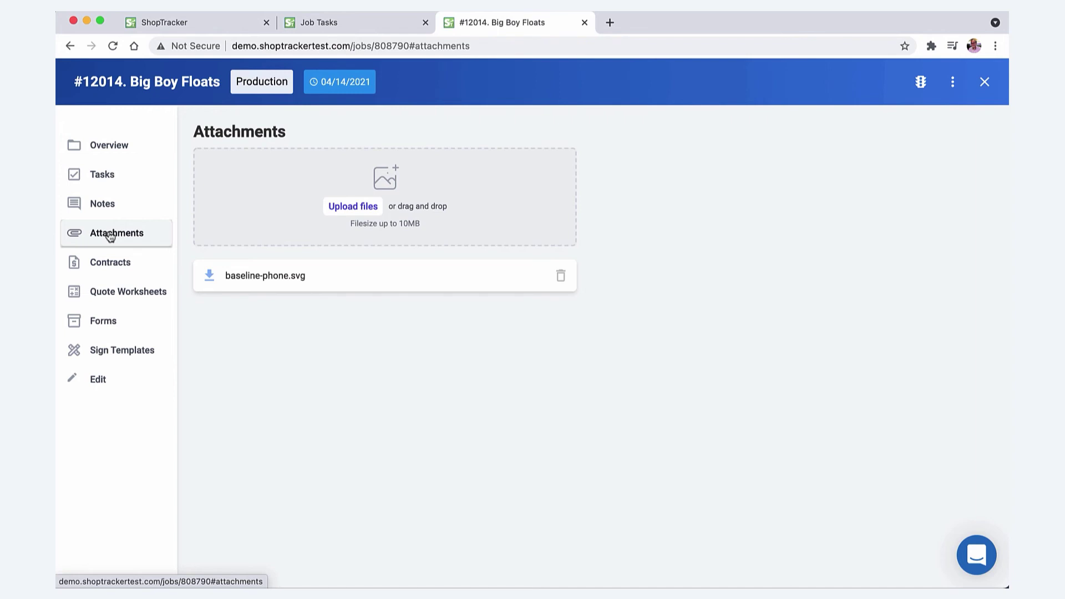
left_click(257, 276)
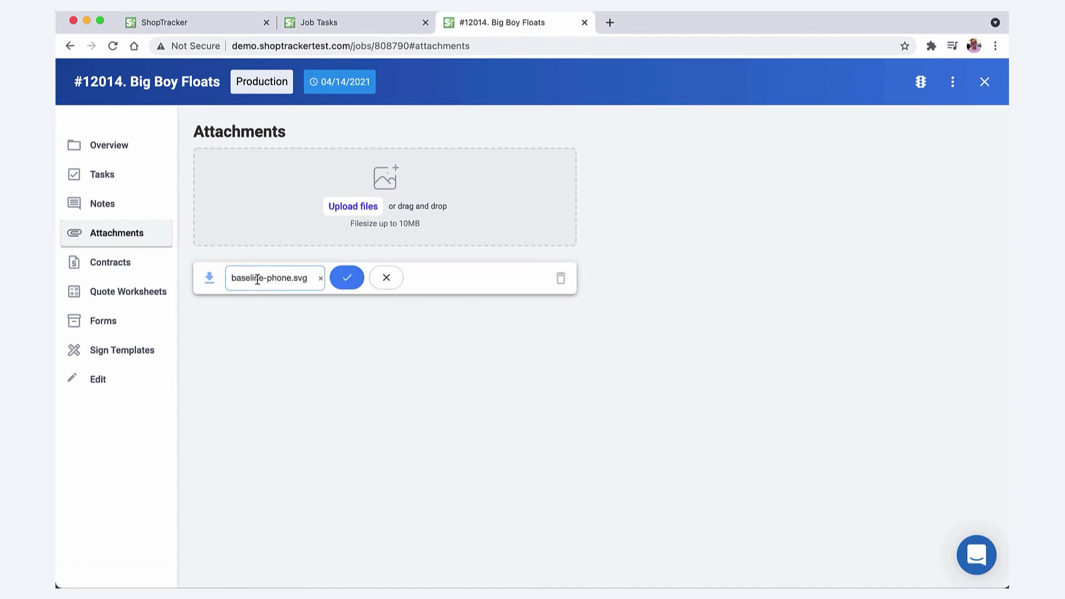
key("Return")
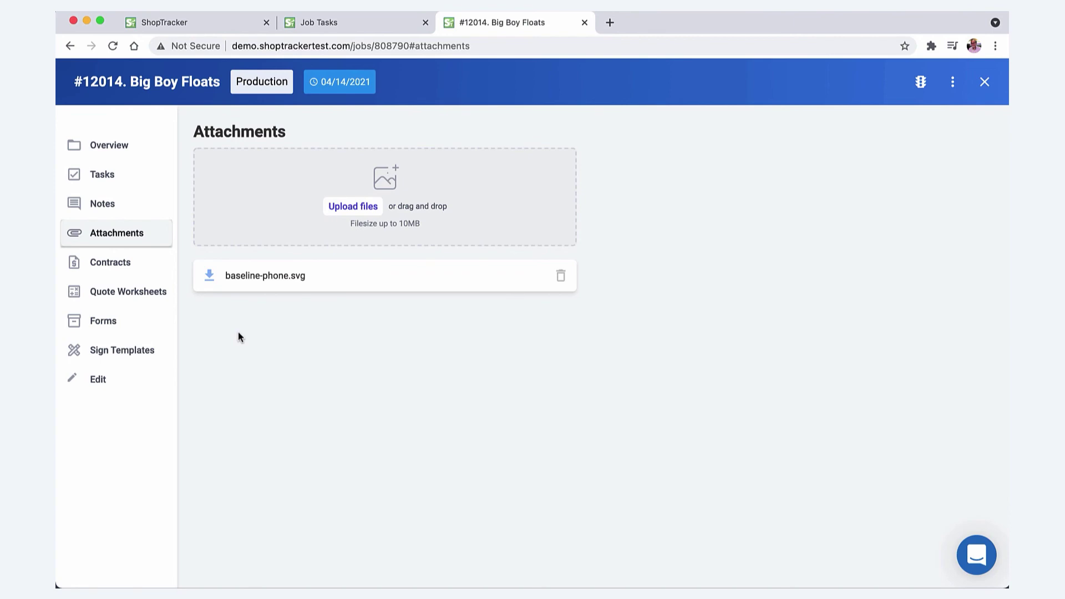
Show the Work Order Awnings PDF and scroll through the form templates to Subcontracts and back
left_click(115, 328)
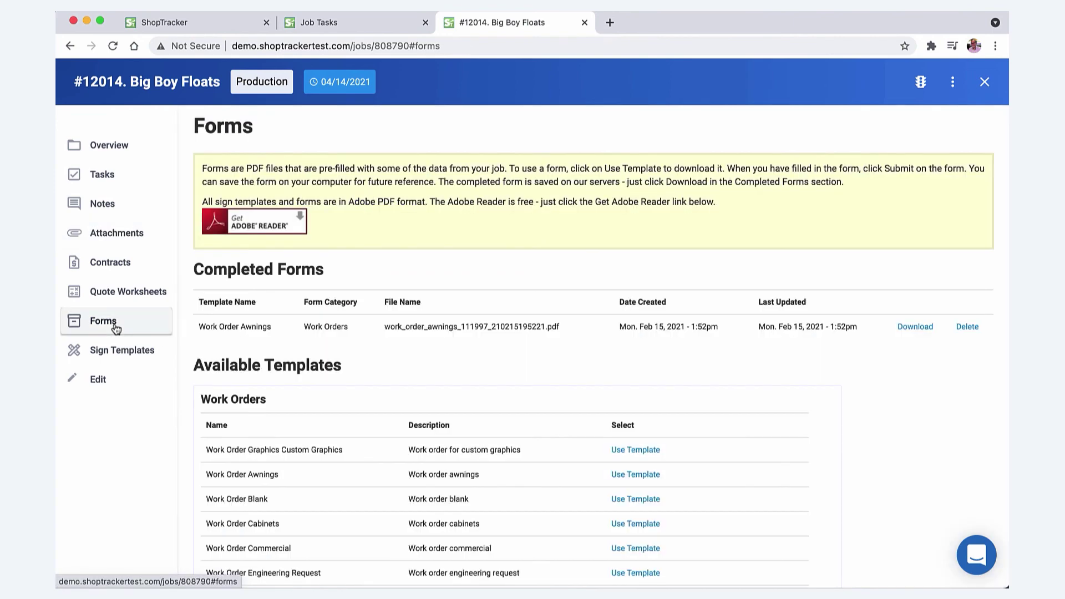
scroll(316, 386, "down", 5)
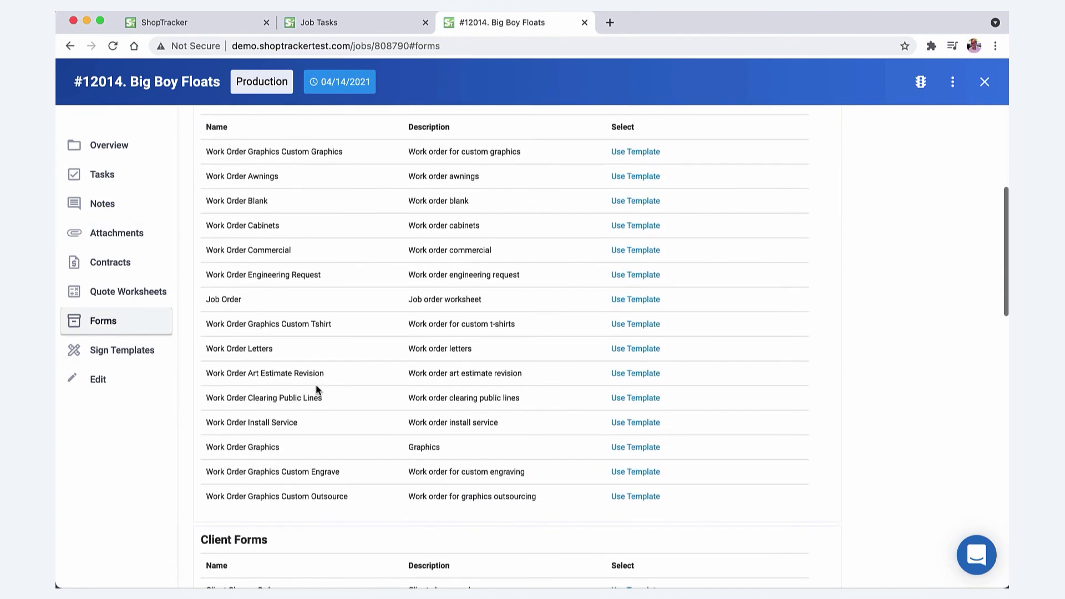
scroll(315, 384, "down", 4)
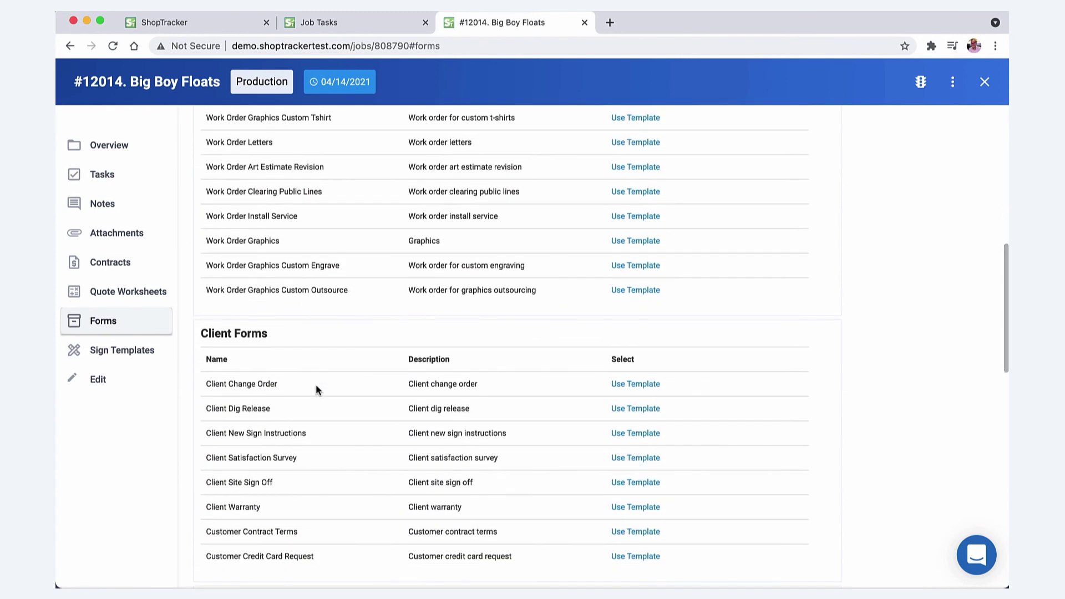
scroll(315, 384, "down", 5)
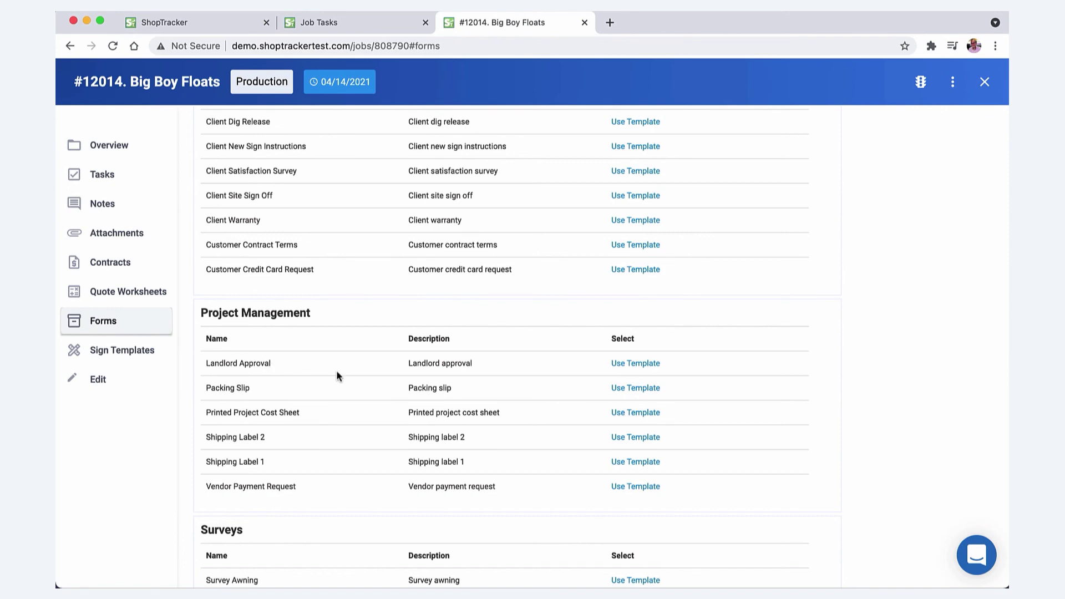
scroll(338, 373, "down", 3)
scroll(336, 370, "down", 3)
scroll(305, 367, "down", 4)
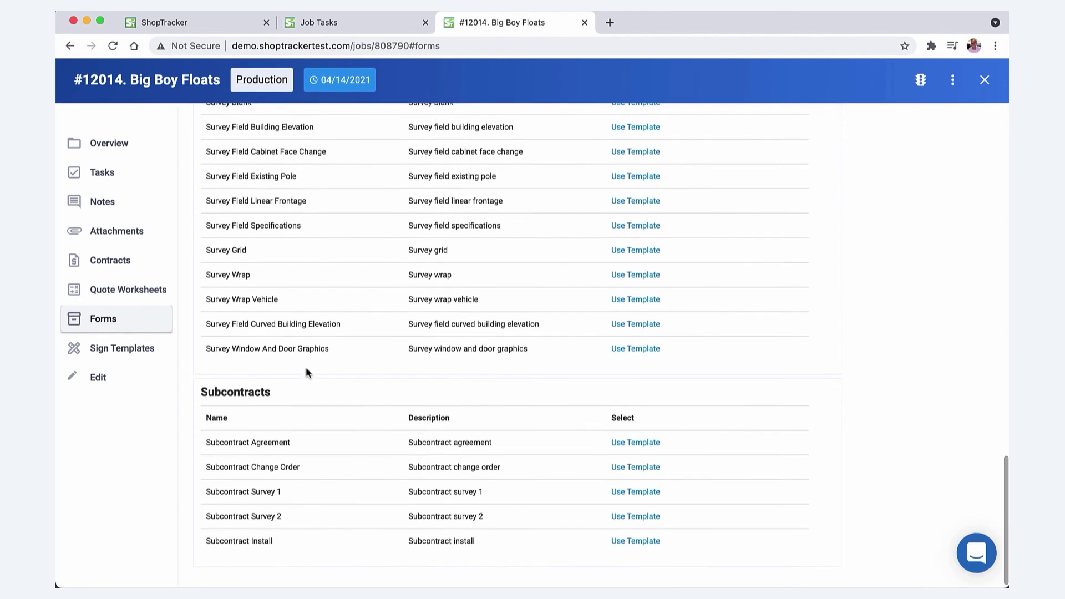
scroll(306, 367, "up", 8)
scroll(307, 371, "up", 15)
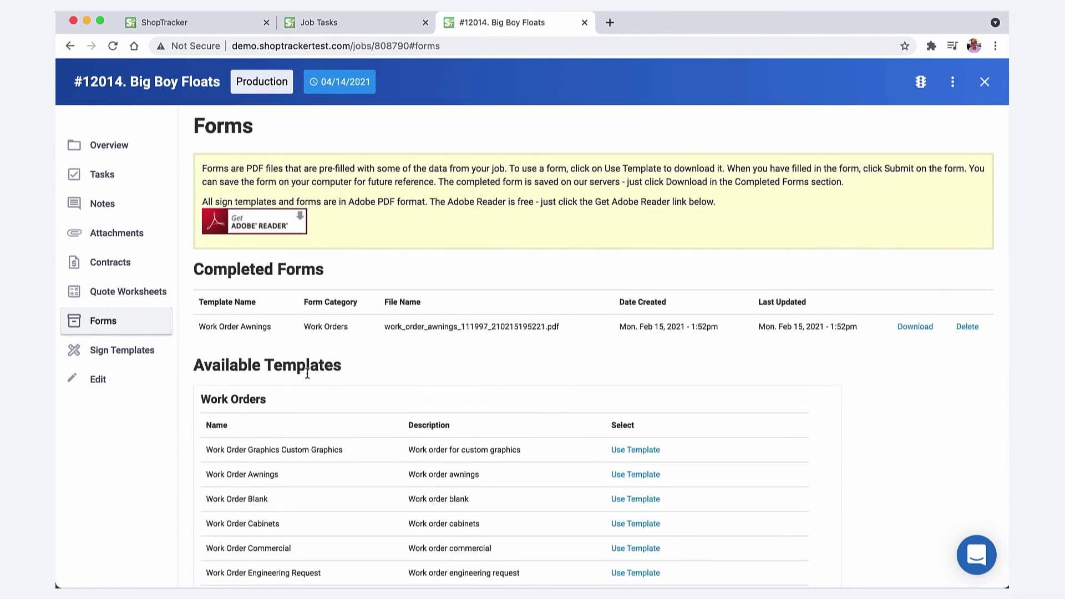
Scroll through the downloadable PDF template categories from Awnings to Vehicle Wraps and back up
left_click(148, 350)
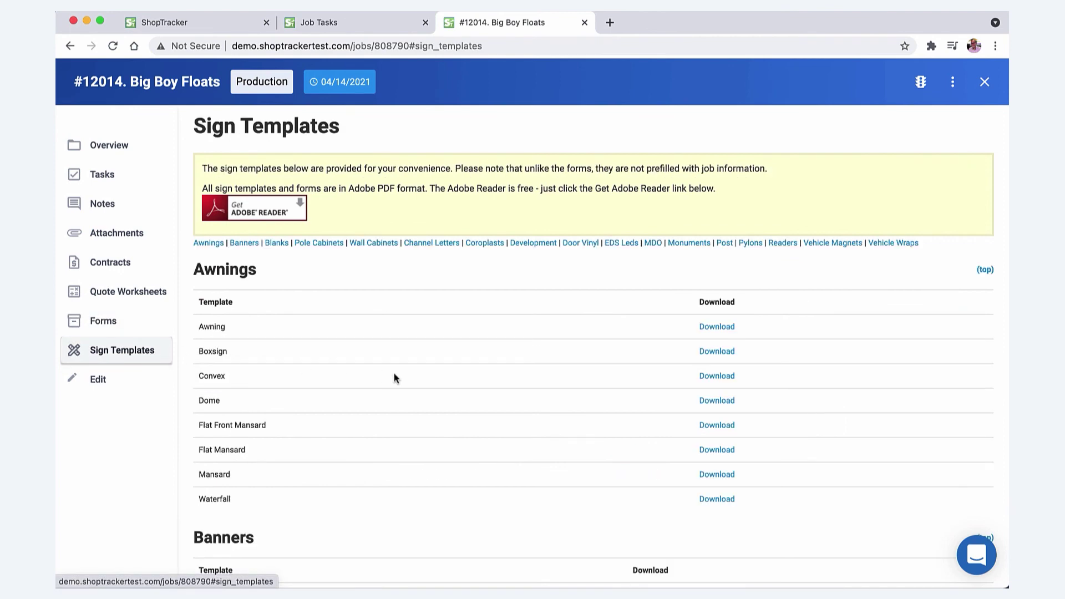
scroll(391, 375, "down", 1)
scroll(391, 375, "down", 5)
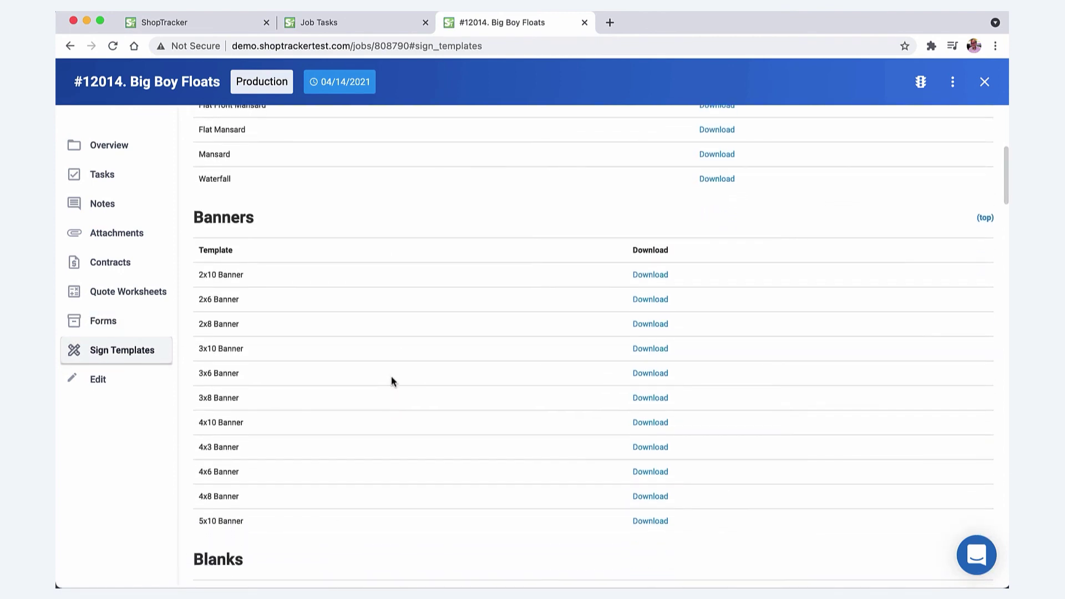
scroll(493, 386, "down", 9)
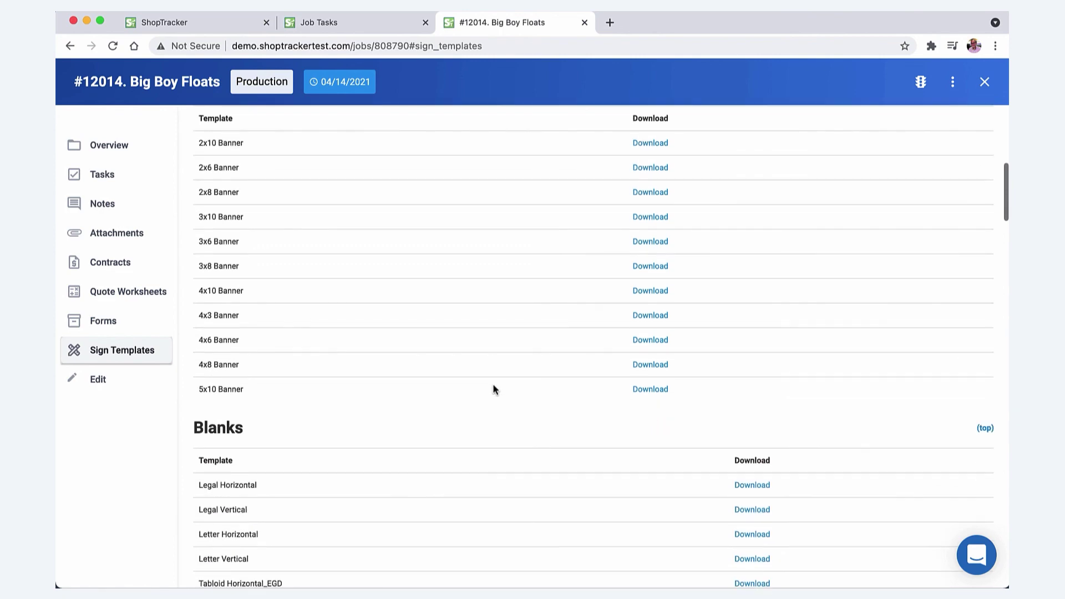
scroll(493, 388, "down", 8)
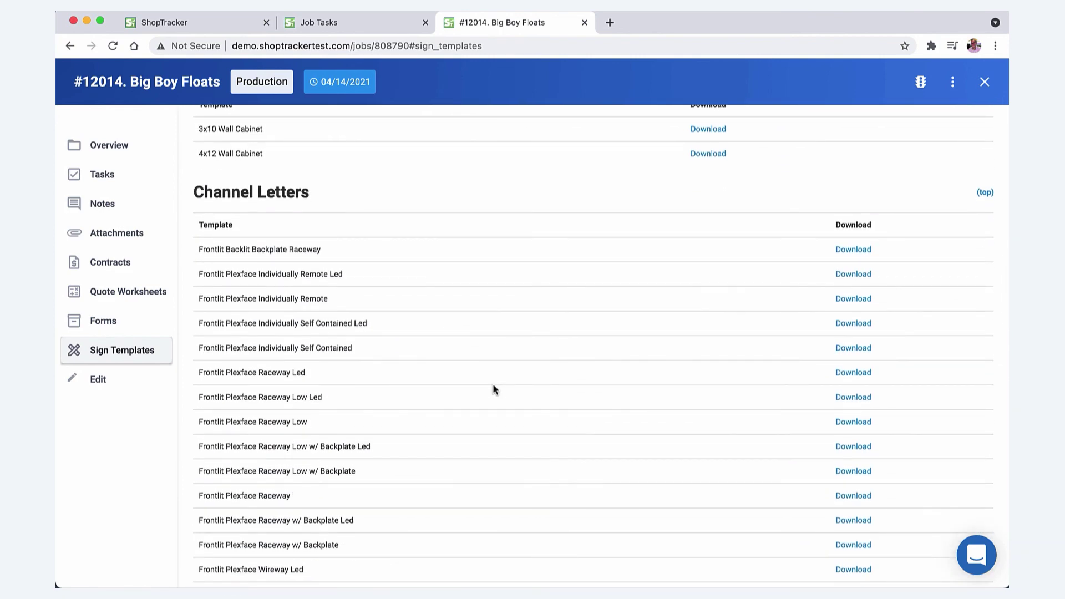
scroll(494, 389, "down", 6)
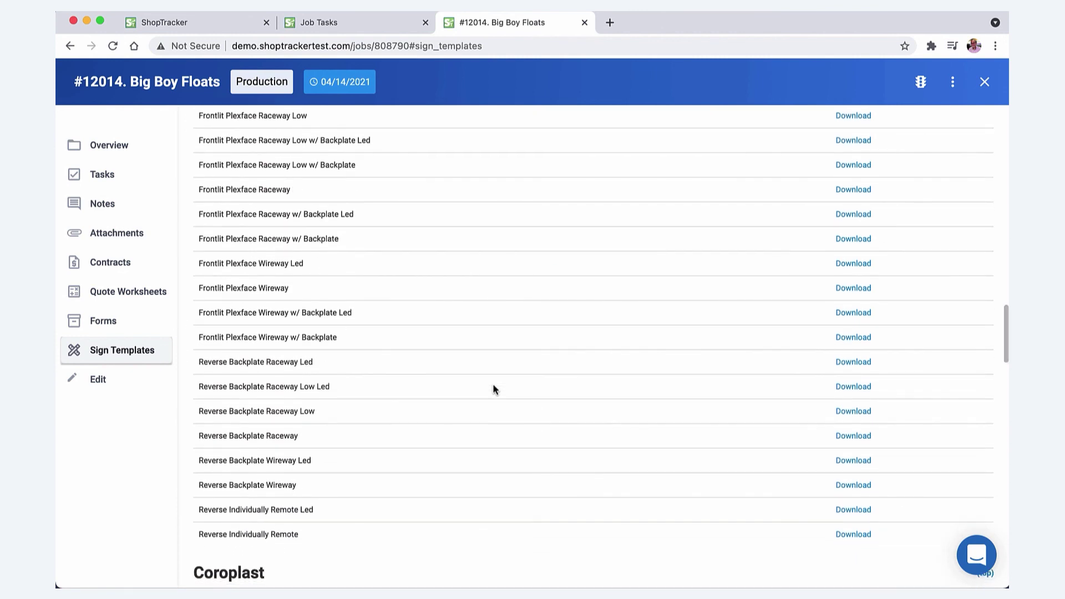
scroll(495, 389, "down", 8)
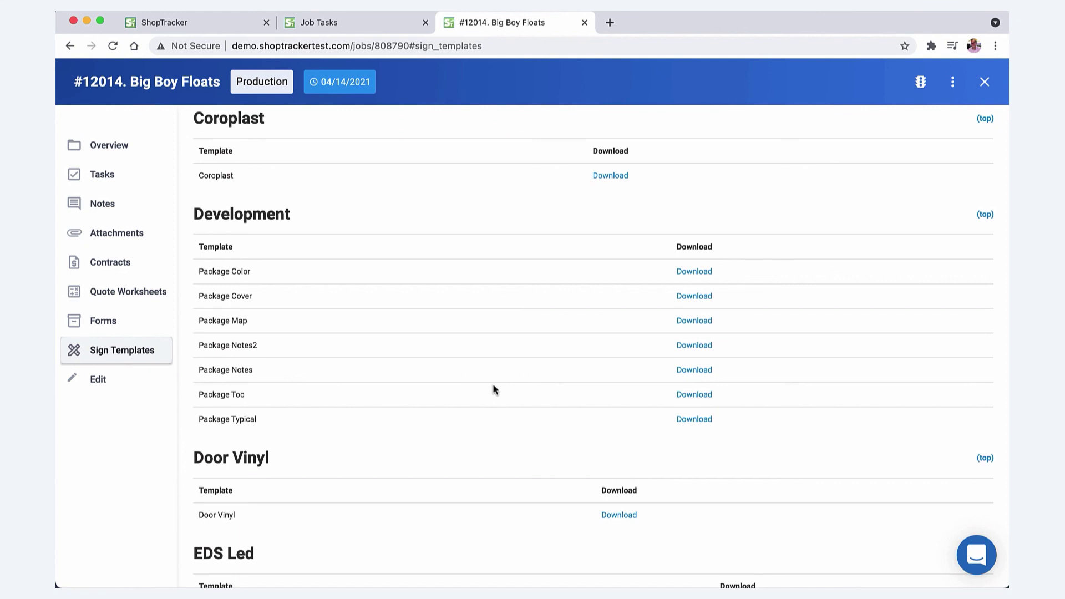
scroll(492, 386, "up", 20)
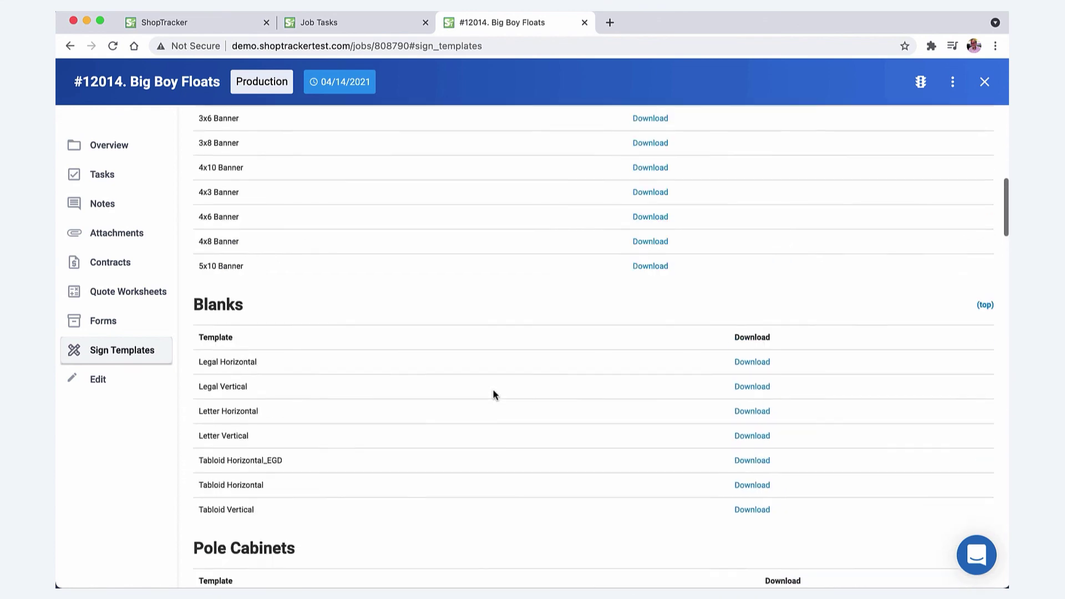
scroll(493, 391, "up", 1)
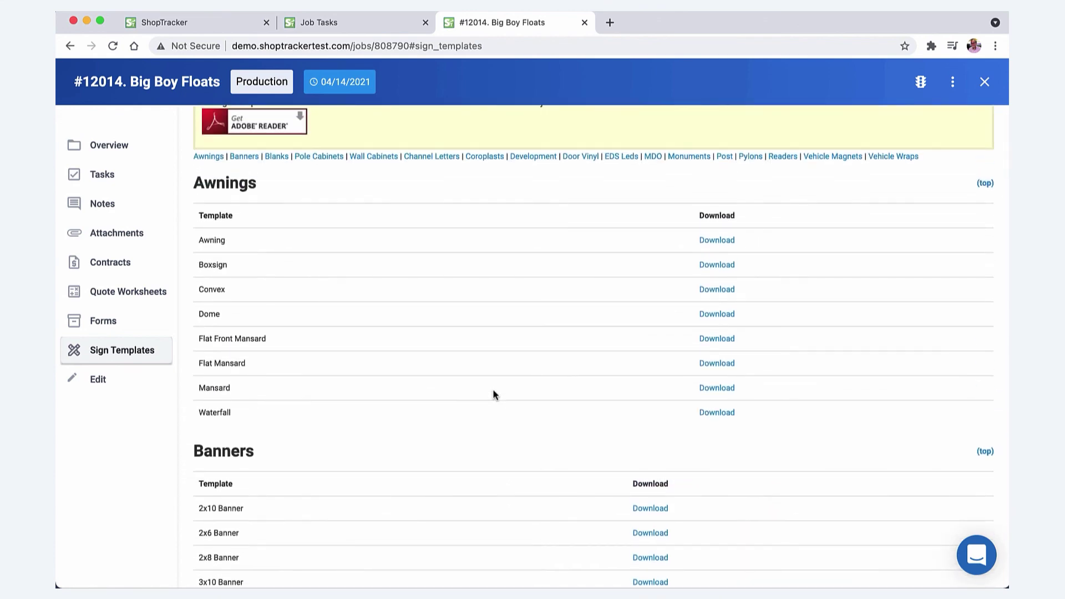
scroll(491, 392, "up", 3)
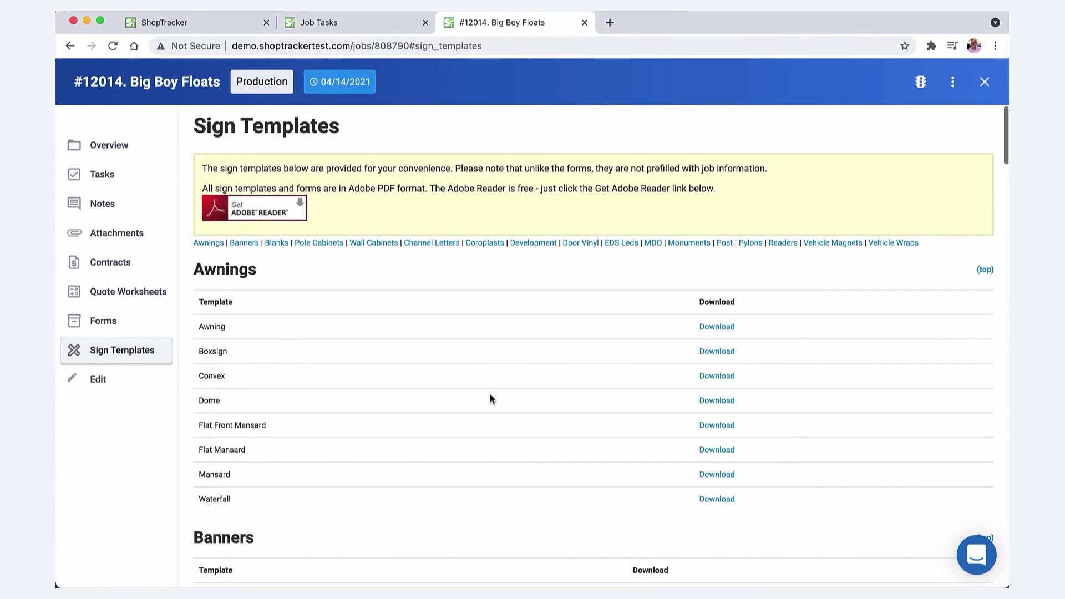
Close the #12014 Big Boy Floats tab and dismiss the Jobs menu without choosing a page
left_click(583, 22)
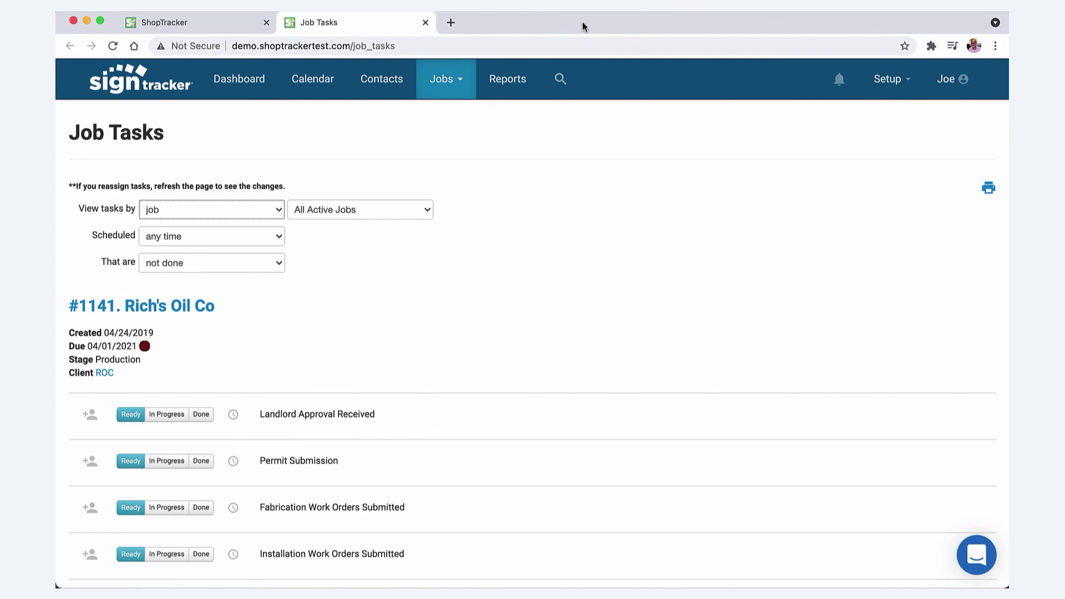
left_click(452, 83)
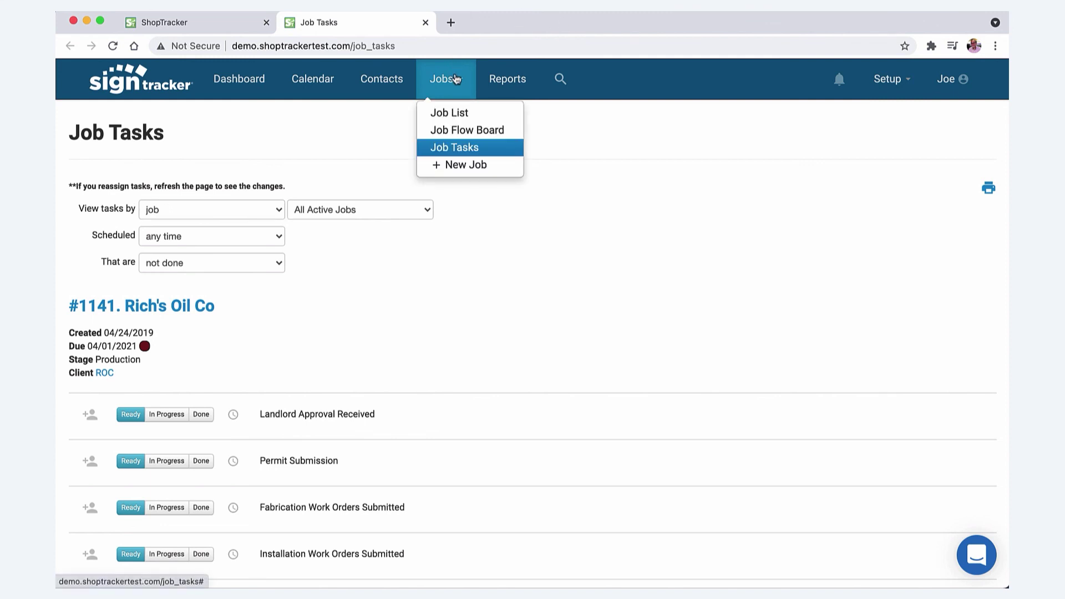
left_click(627, 225)
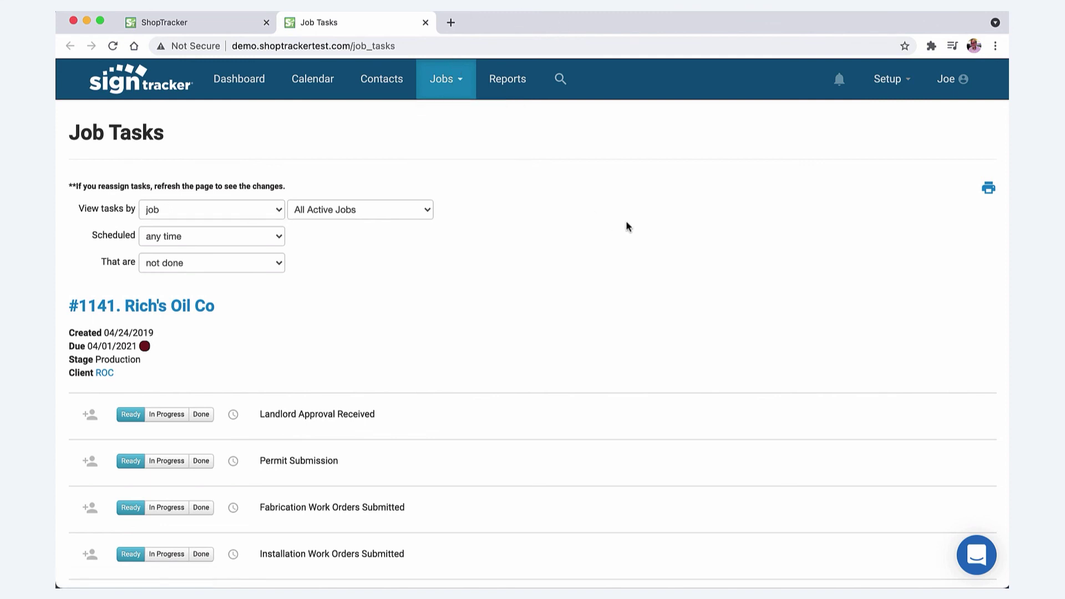